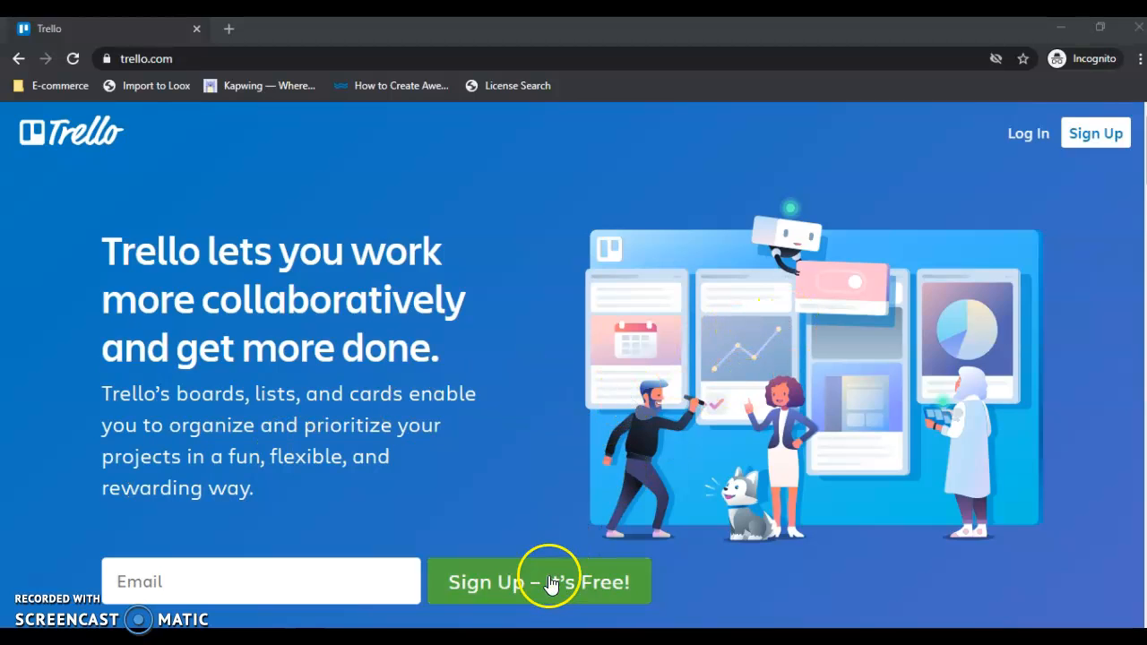
Step: Open the Trello sign-up page and start signing up with a Google account
click(1097, 132)
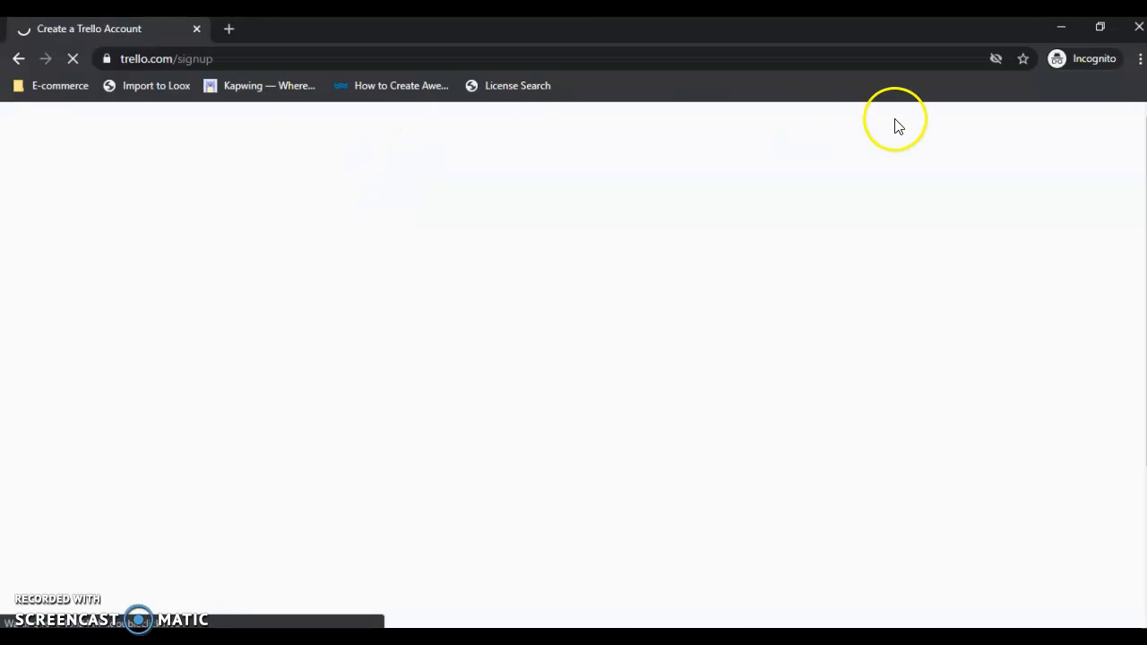
scroll(728, 179, down, 1)
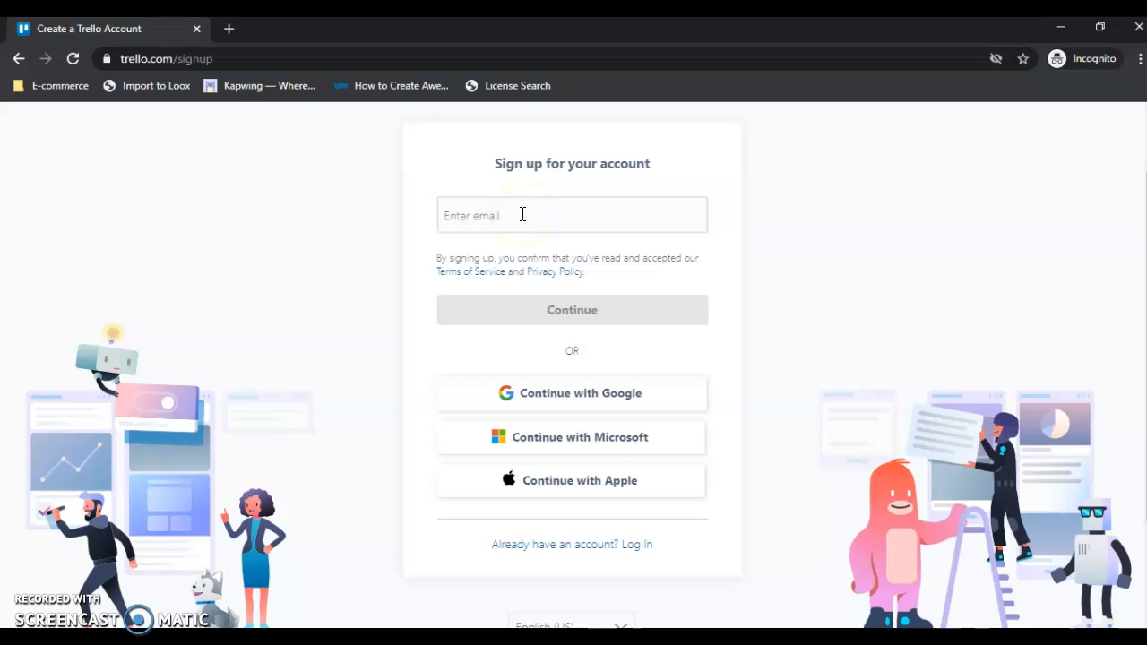
click(562, 402)
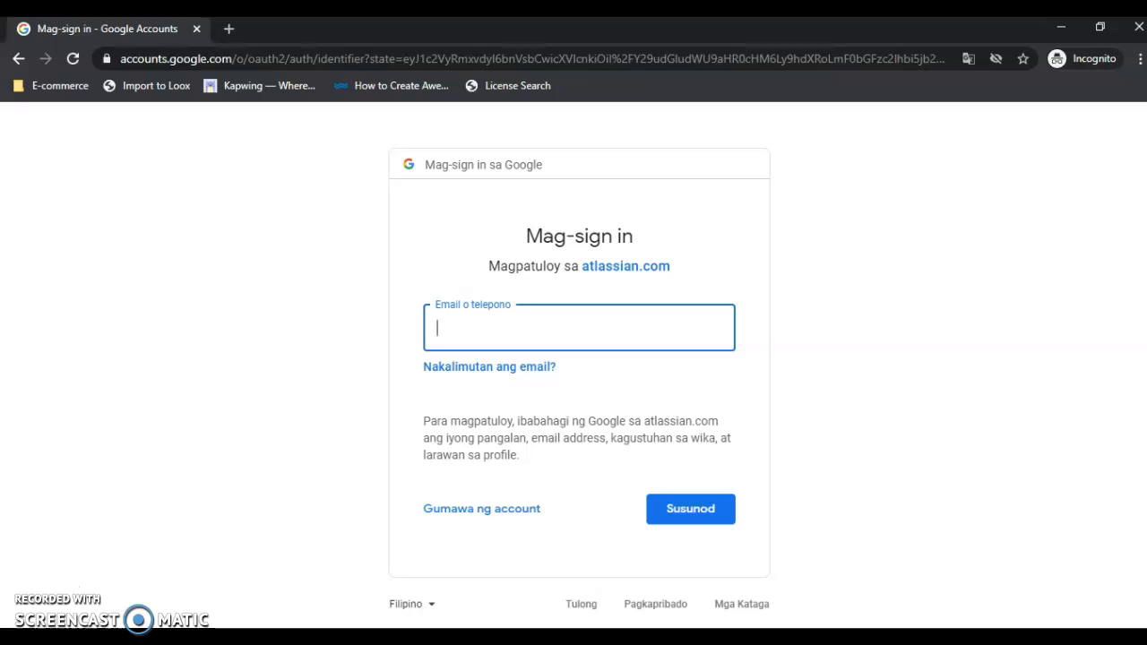
Step: Switch to the browser window already signed in to Trello and look over the boards overview and the account options
mouse_move(430, 632)
click(389, 587)
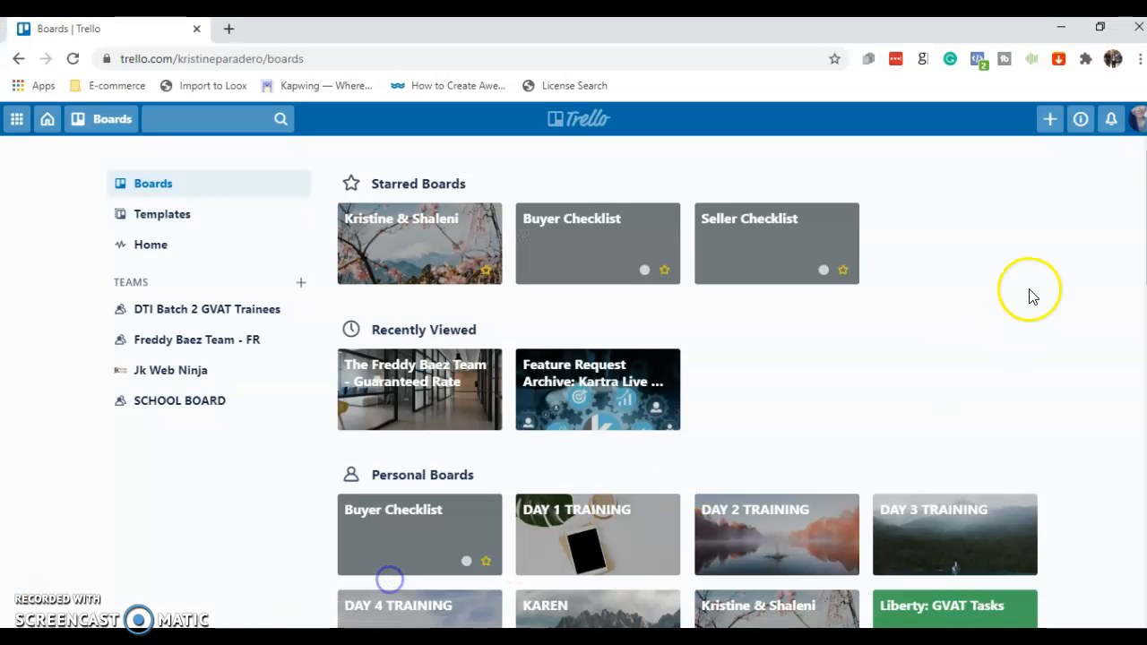
scroll(1043, 374, down, 2)
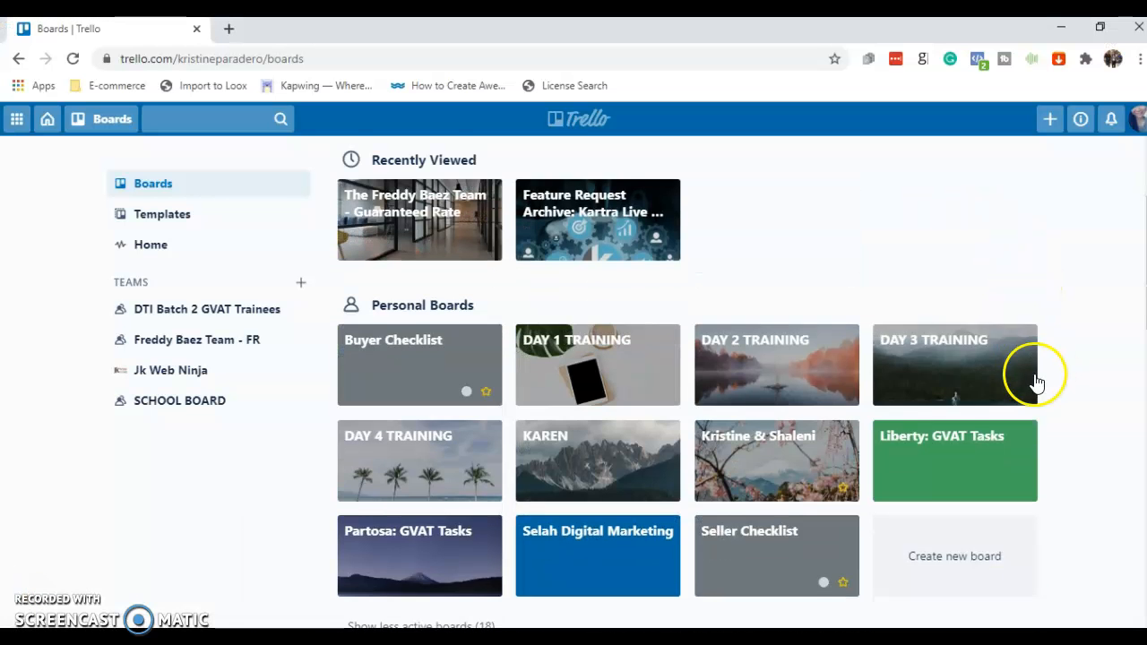
scroll(1039, 376, up, 2)
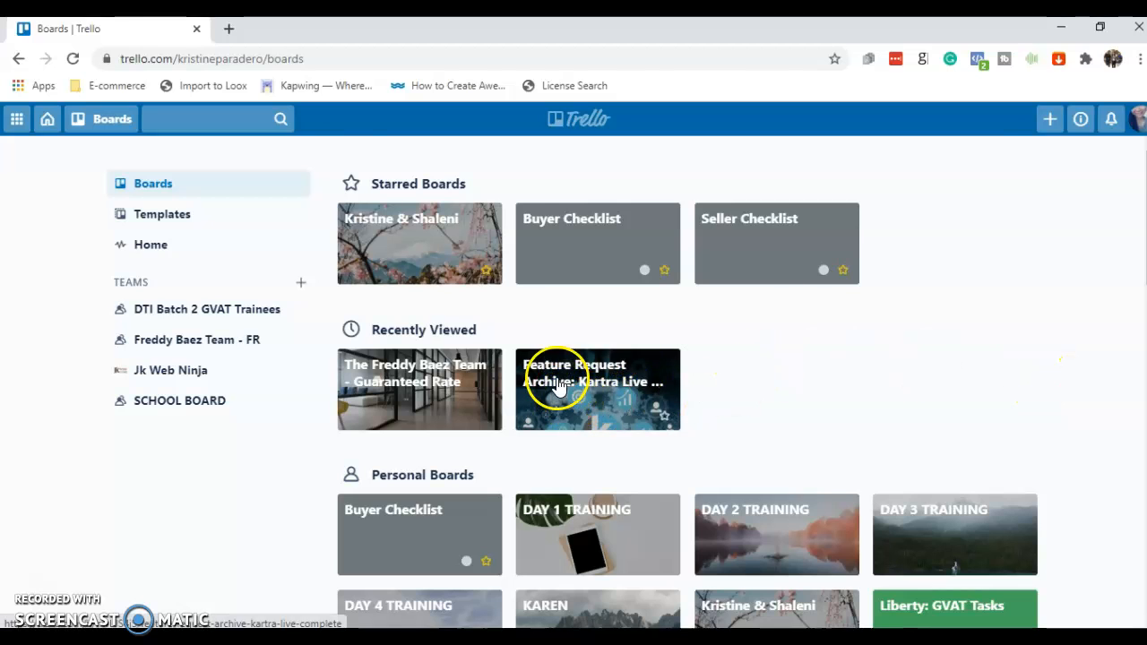
click(1132, 119)
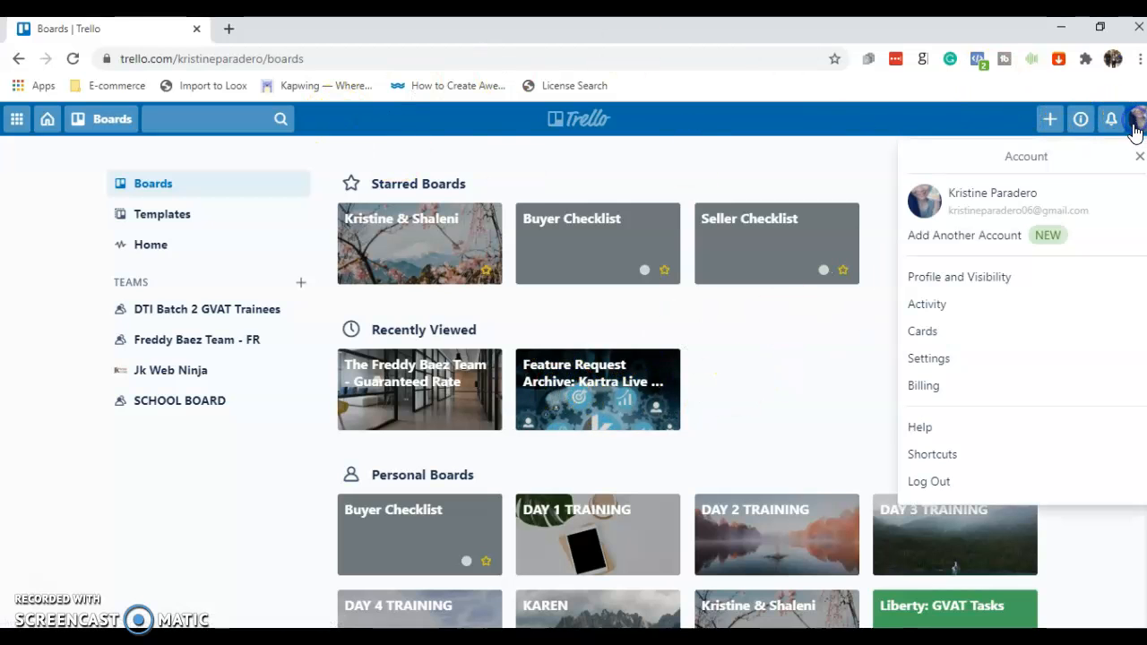
click(854, 316)
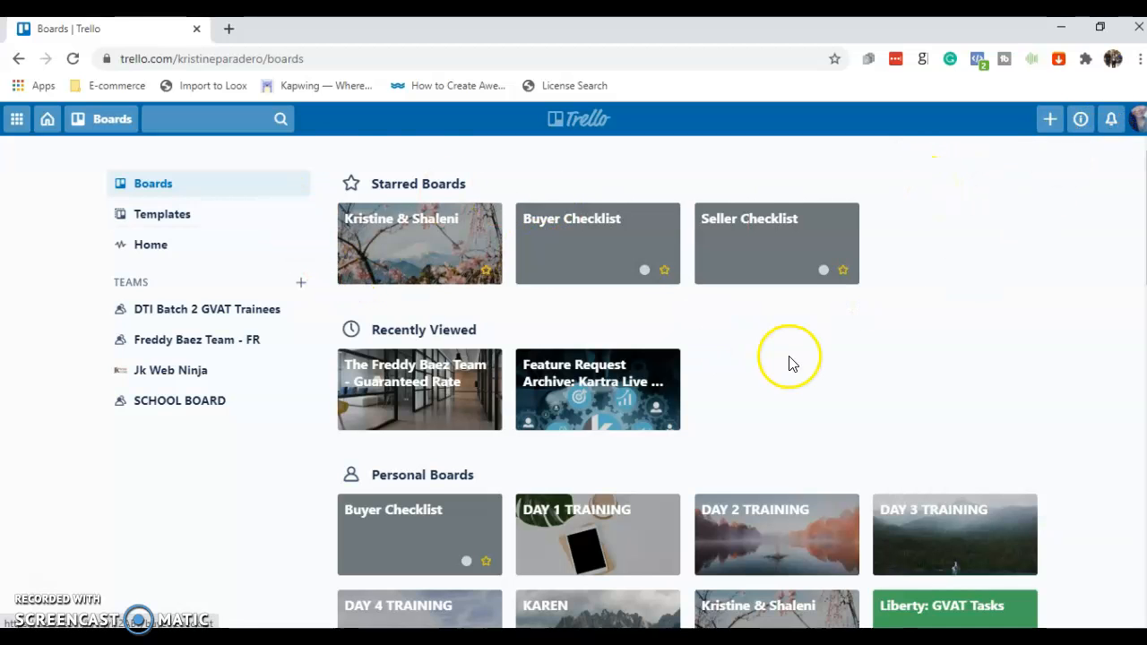
scroll(789, 361, down, 4)
scroll(790, 362, up, 1)
scroll(788, 362, up, 3)
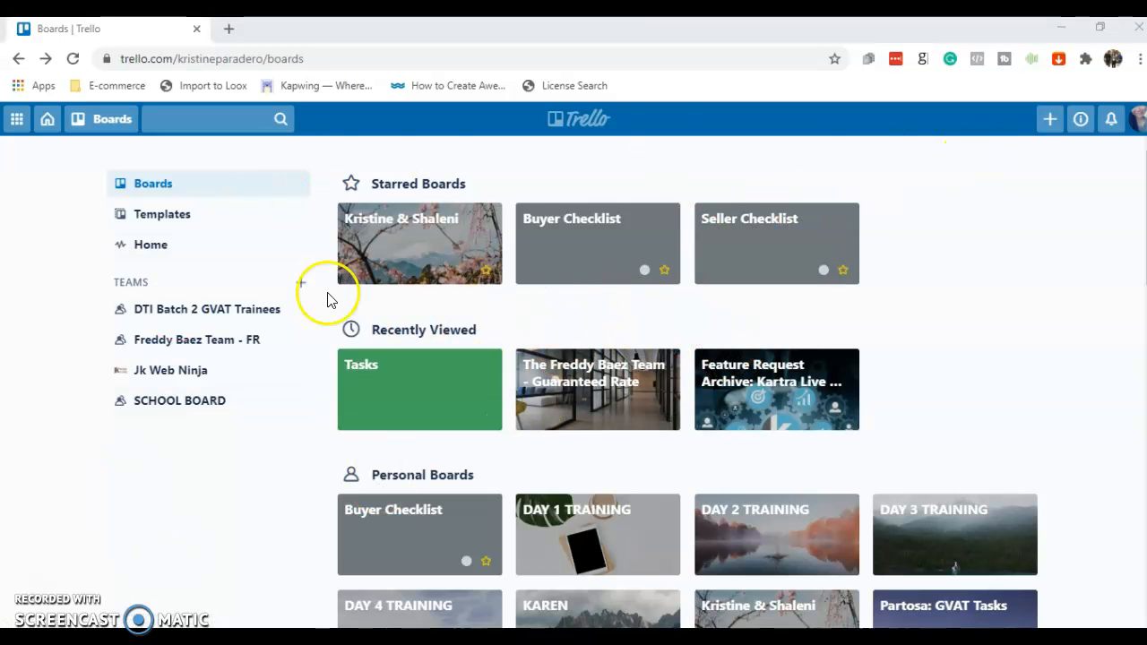
Step: Look through the board template categories and view the Home feed
click(212, 224)
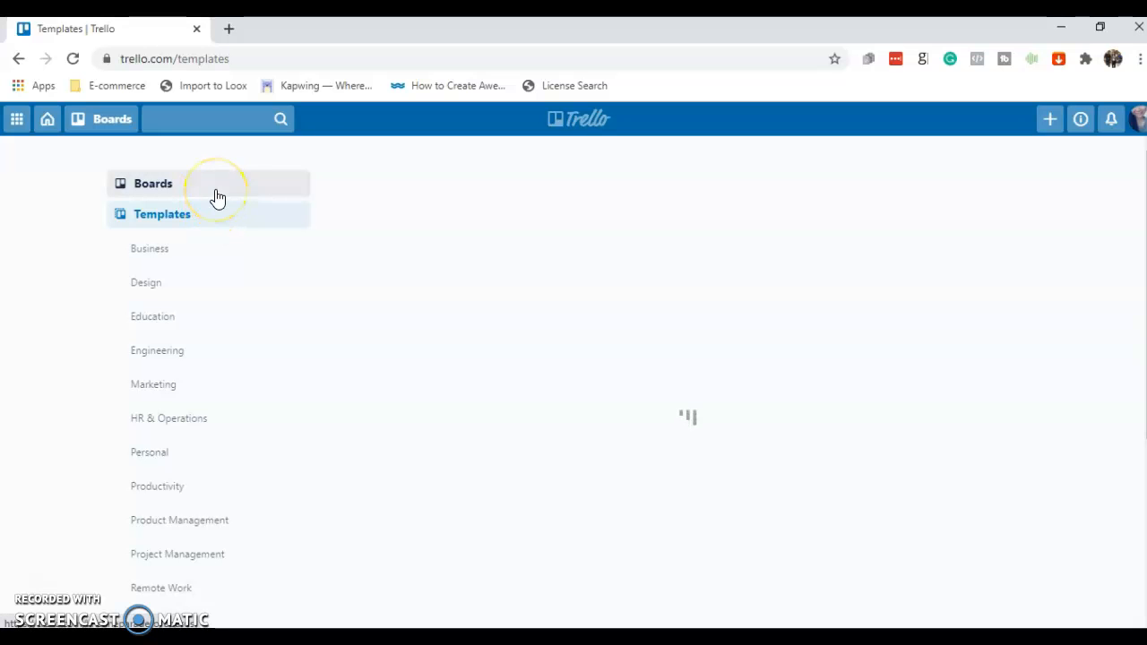
click(216, 193)
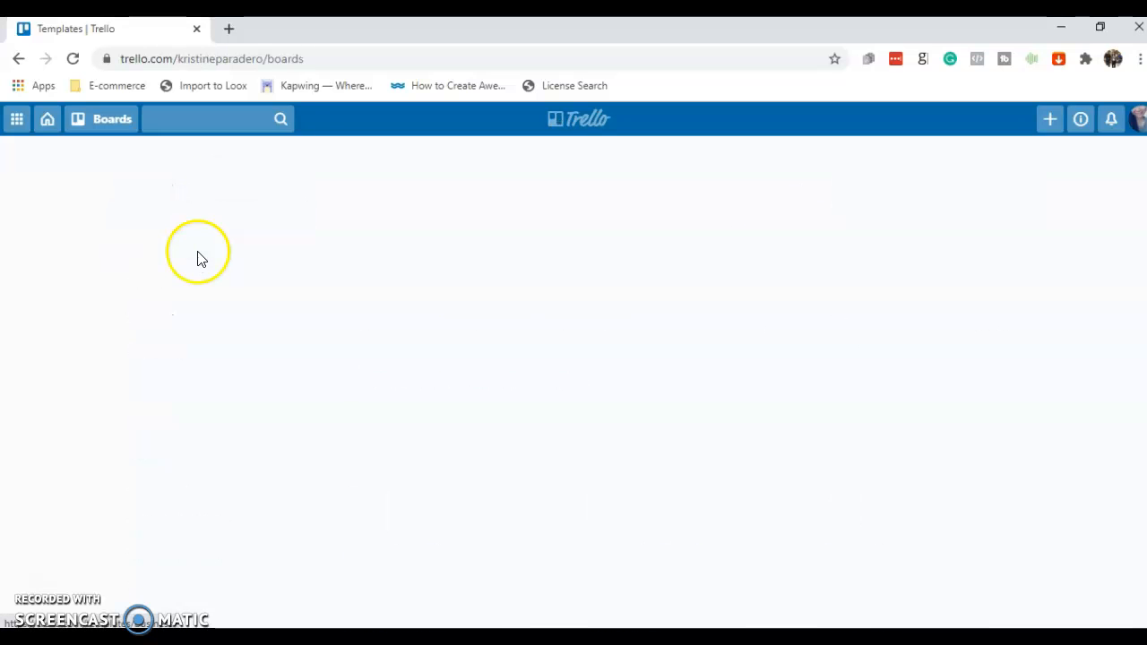
click(196, 221)
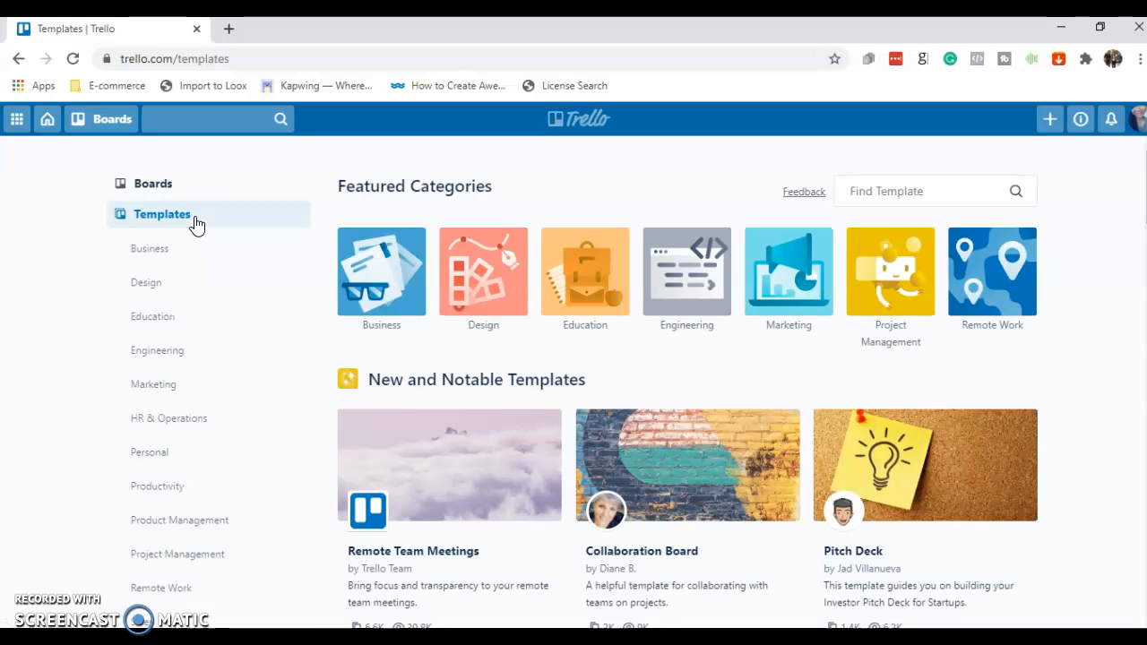
click(182, 248)
scroll(180, 295, down, 3)
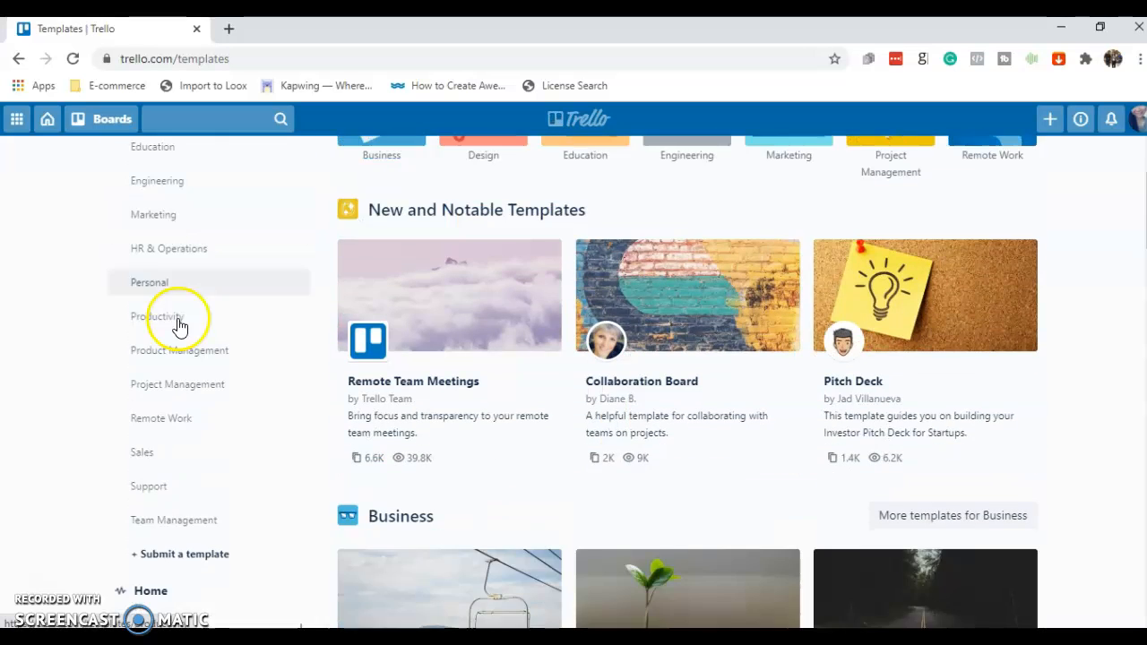
click(172, 457)
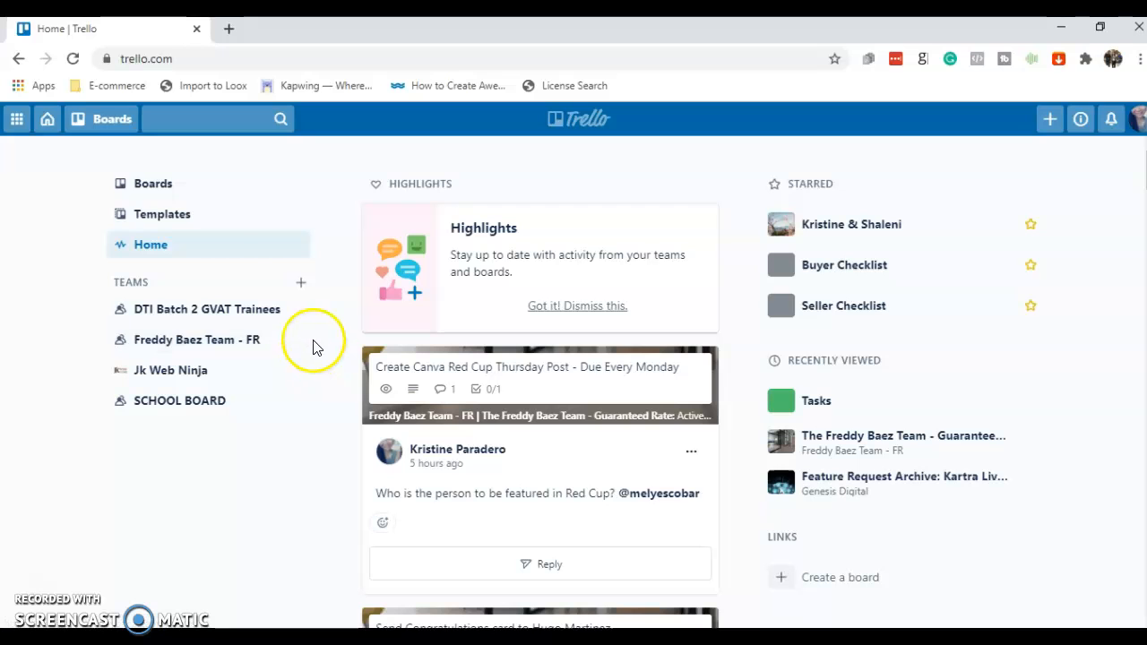
Step: Check the quick list of boards and return to the full boards overview
click(101, 122)
click(261, 174)
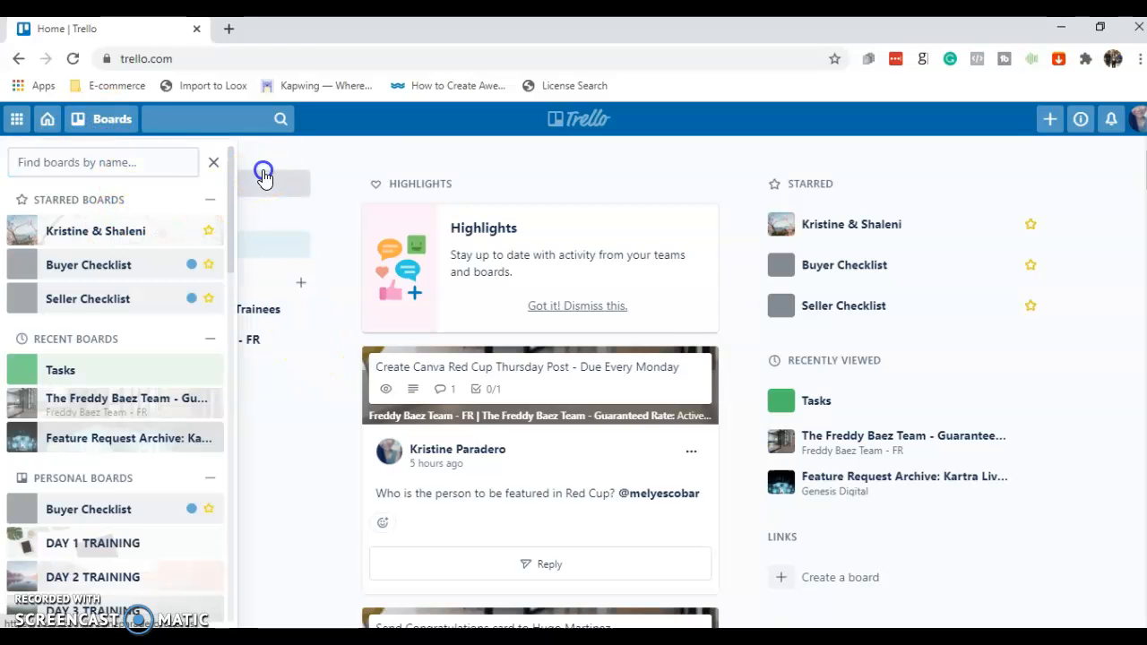
click(179, 185)
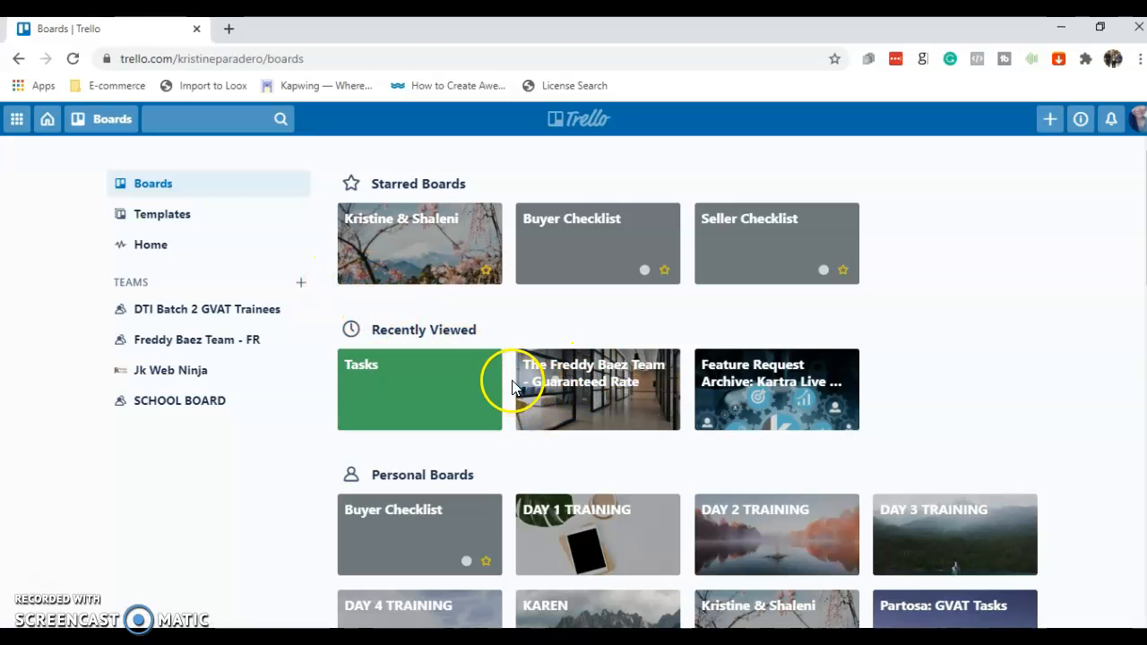
Step: Start a new private board with no team, titled with the owner's first name in possessive form followed by "To-Do-List"
click(1041, 130)
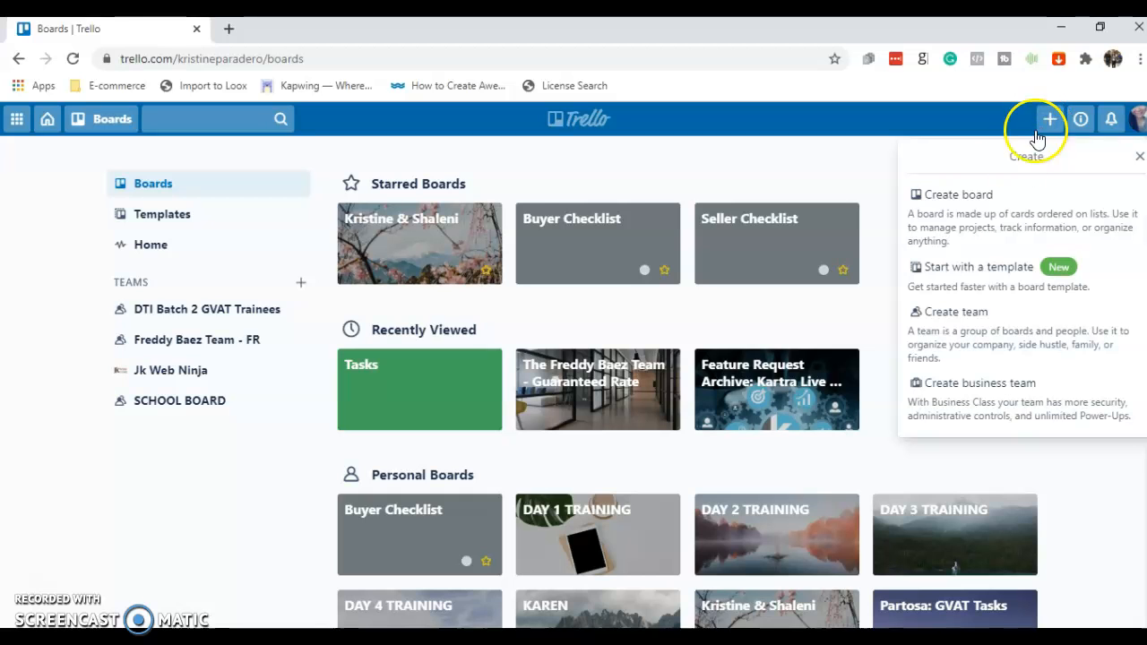
click(977, 235)
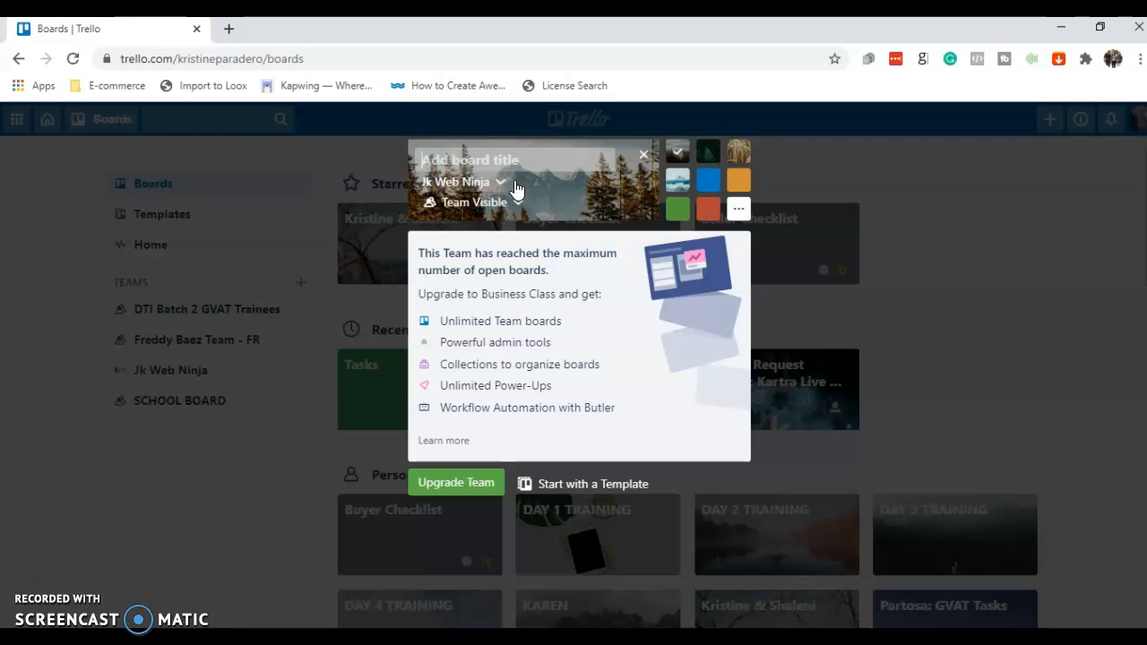
text(Kri)
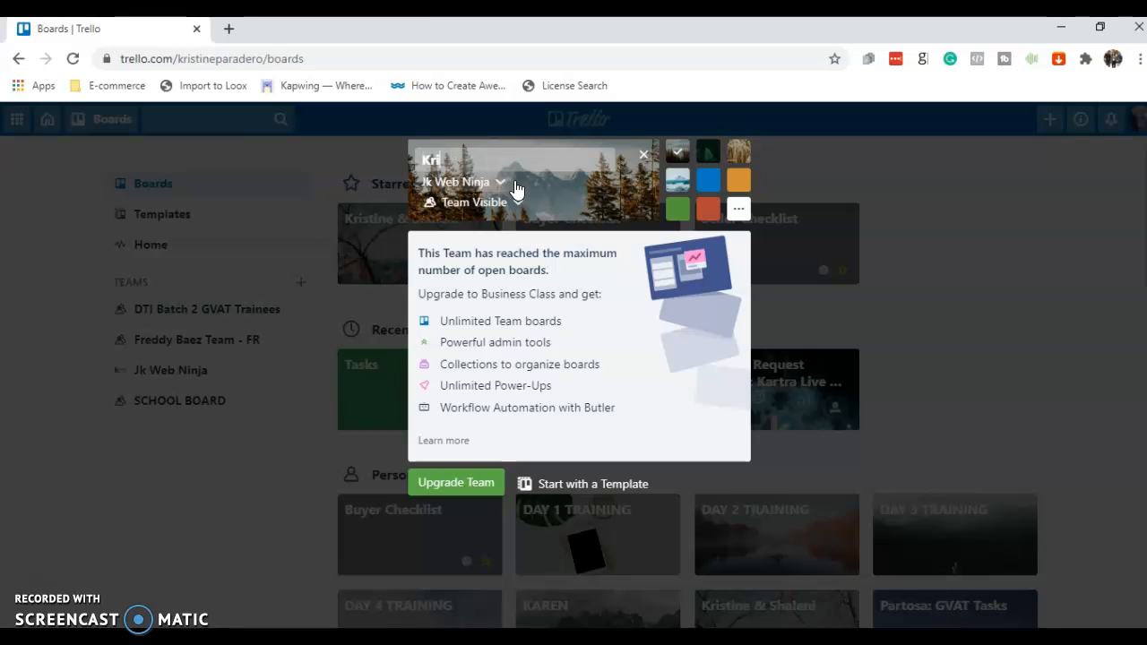
text(stine's To-Do-List)
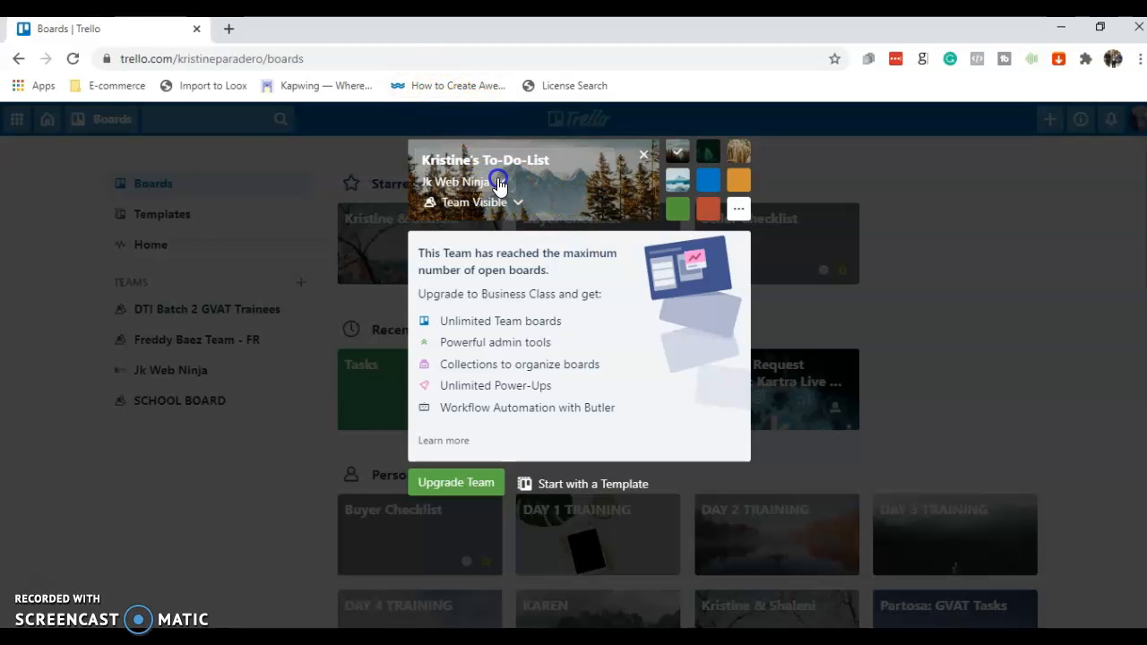
click(499, 182)
click(479, 221)
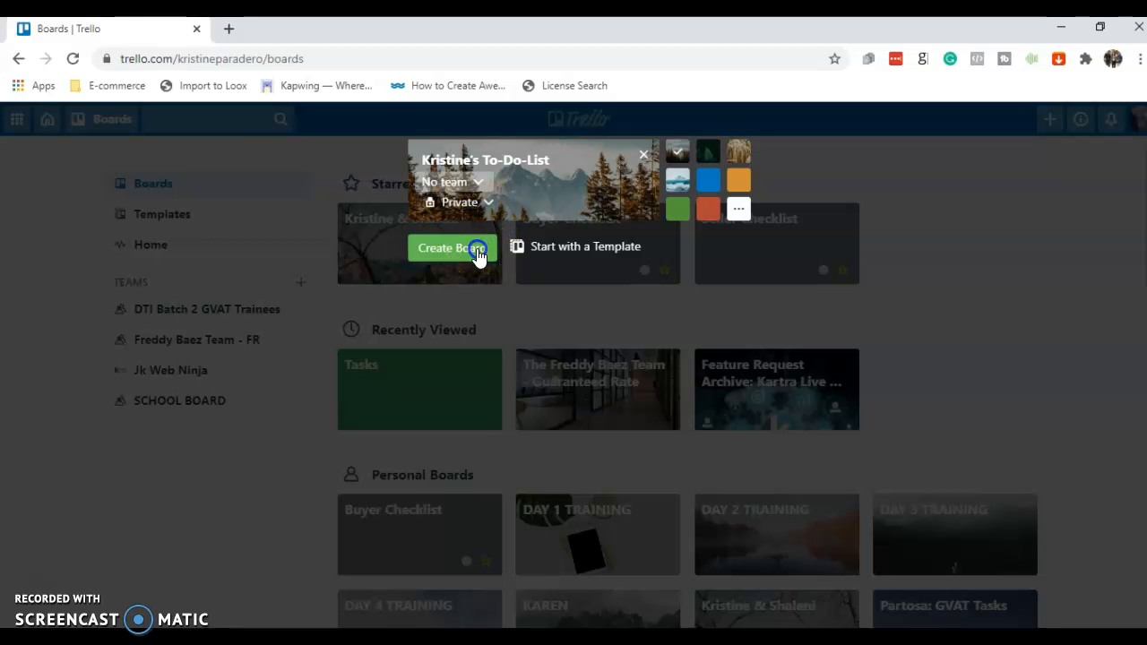
click(477, 251)
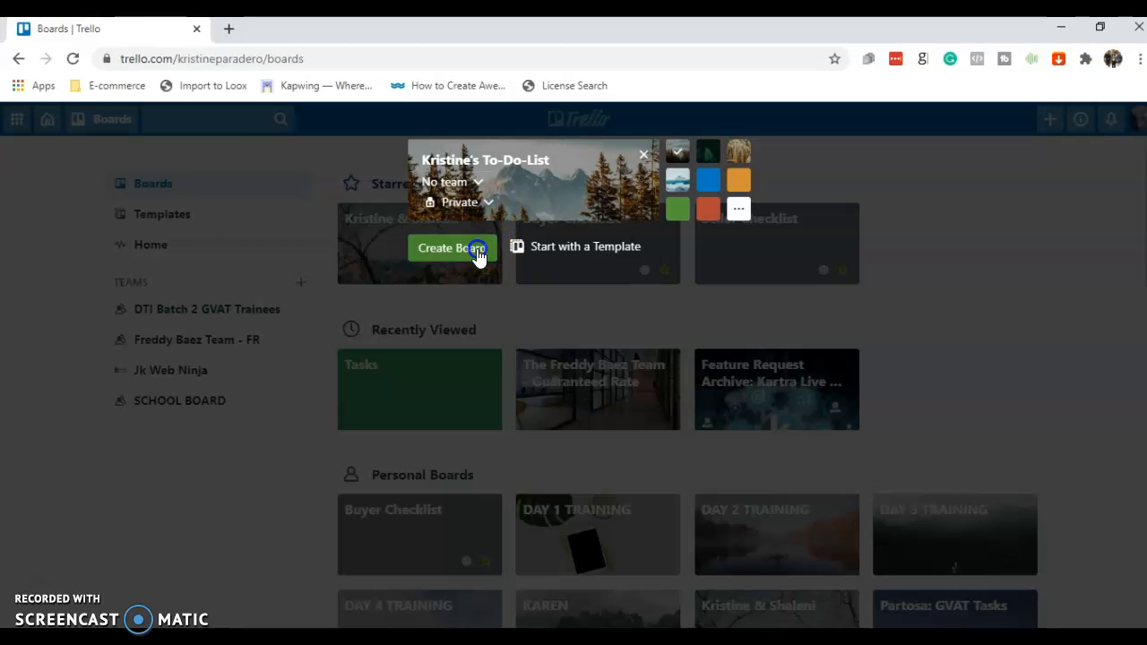
Step: Create the board with the plain green background and hide its side menu
click(736, 210)
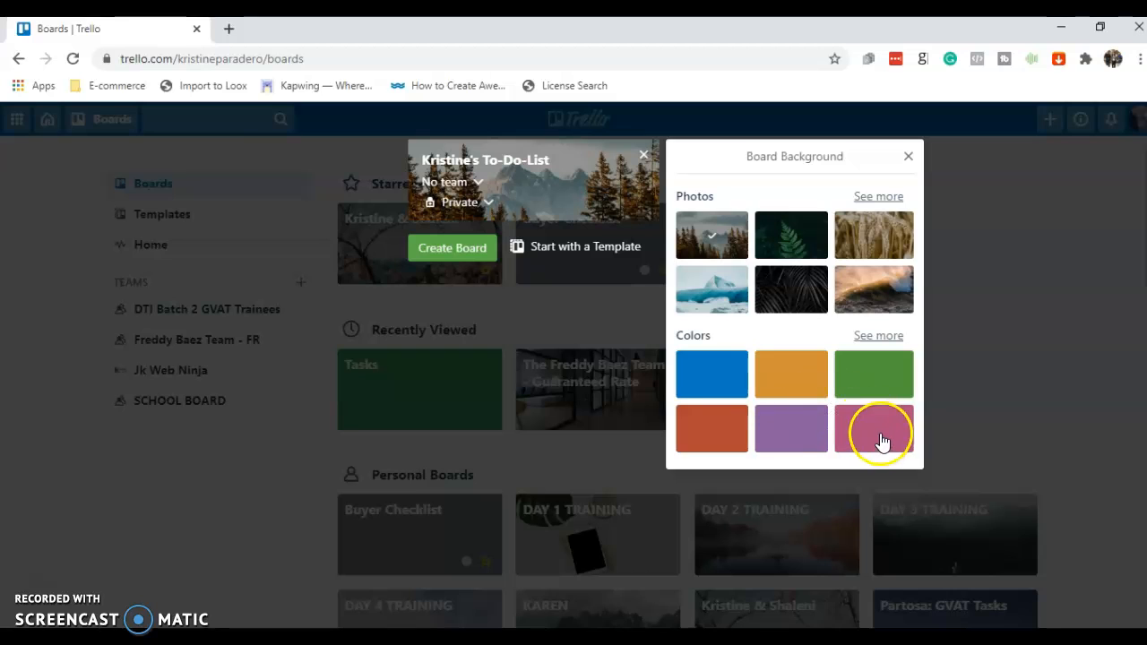
click(856, 380)
click(488, 247)
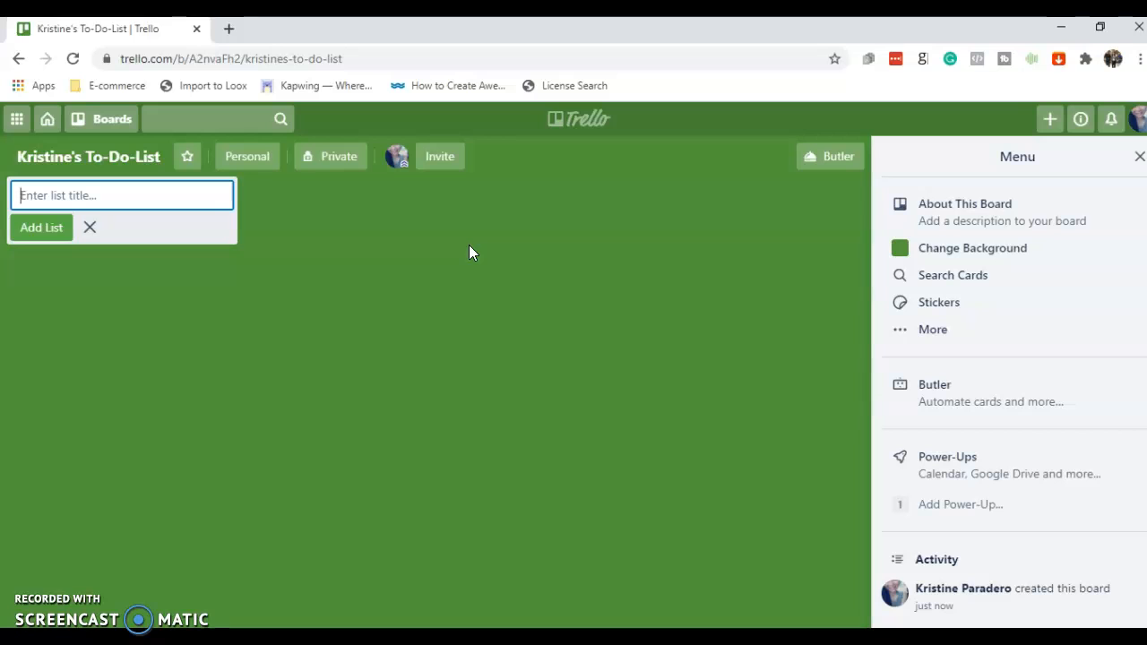
click(1138, 157)
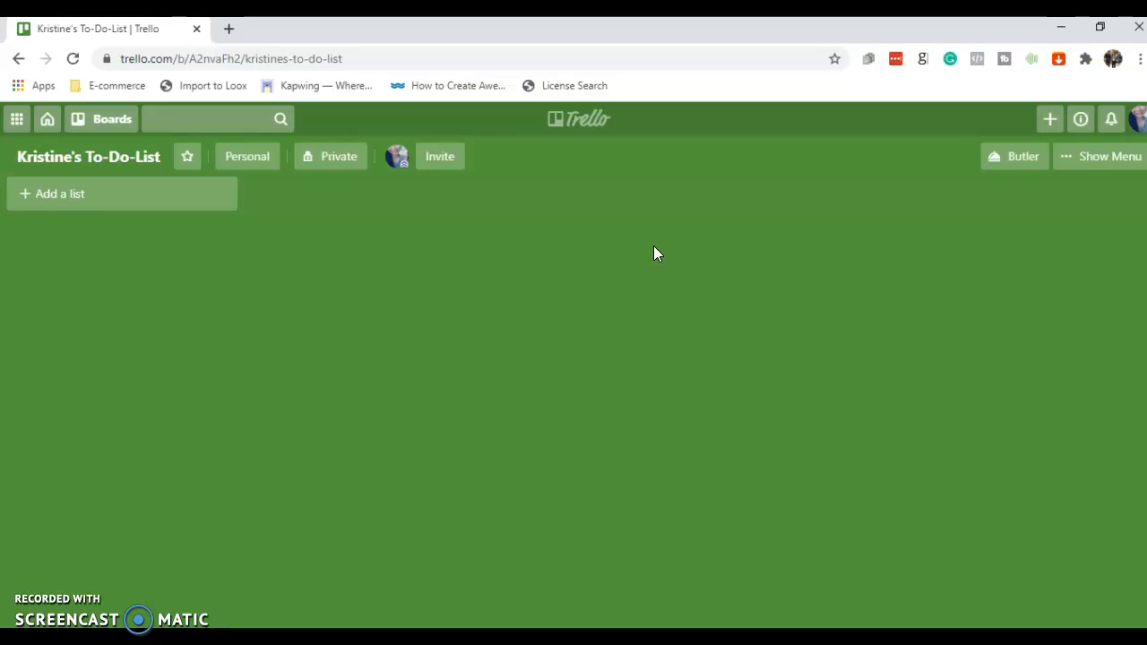
Step: Rename the board to "Virtual Assistant Enhancement Program"
click(124, 158)
click(109, 159)
drag(86, 158, 18, 158)
click(92, 155)
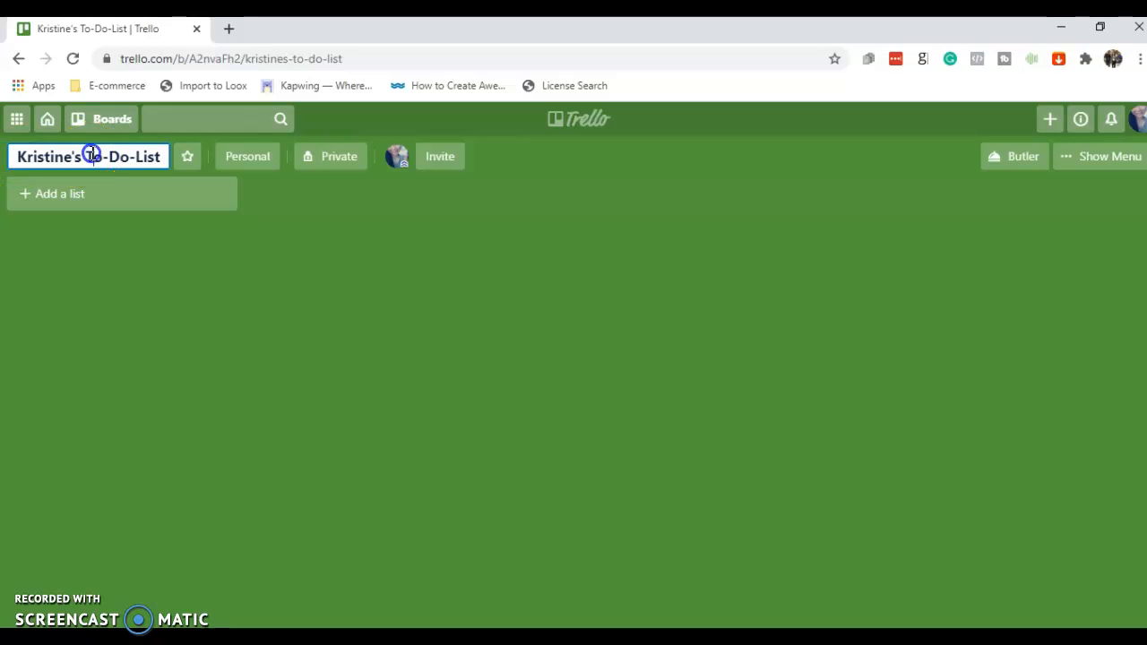
triple_click(93, 156)
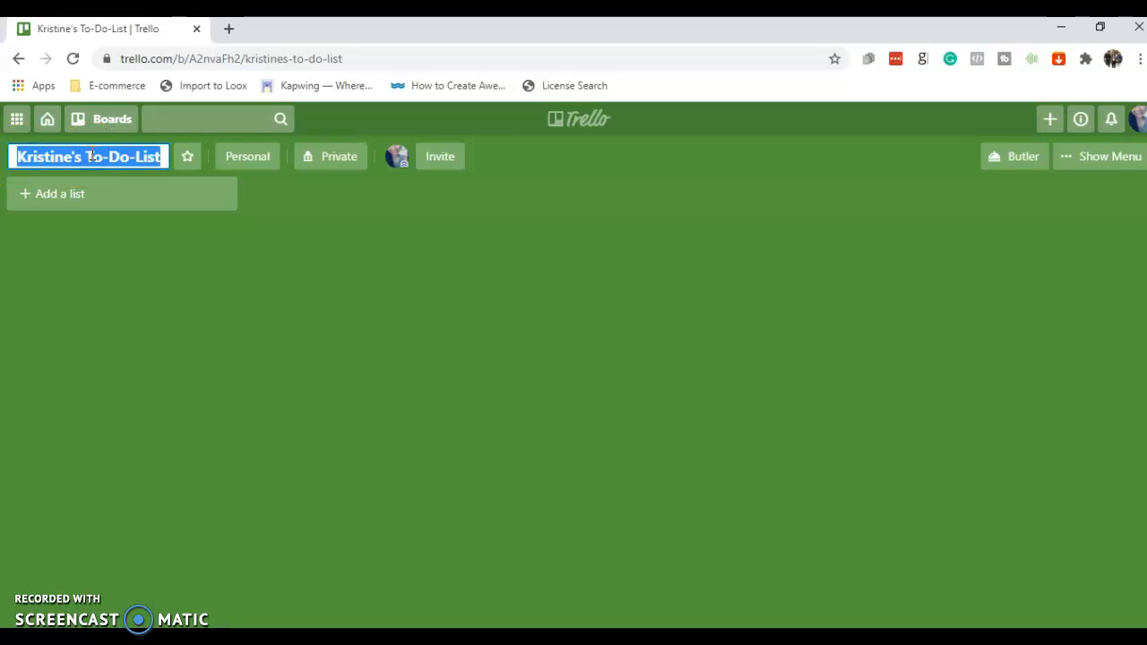
text(Virtual )
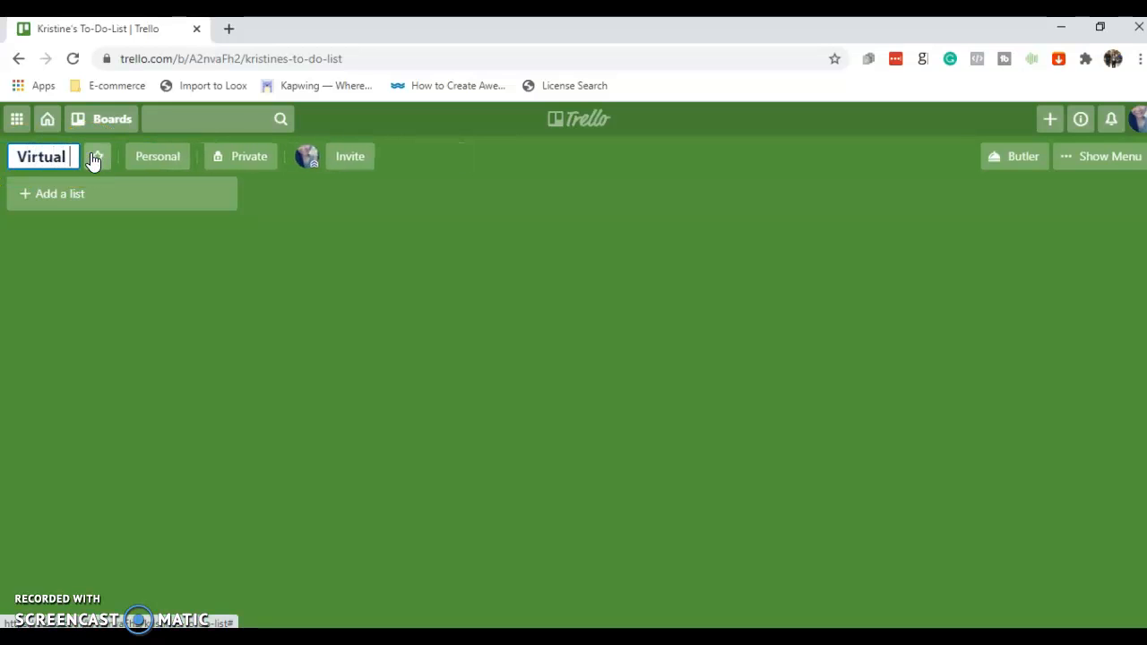
text(Assita)
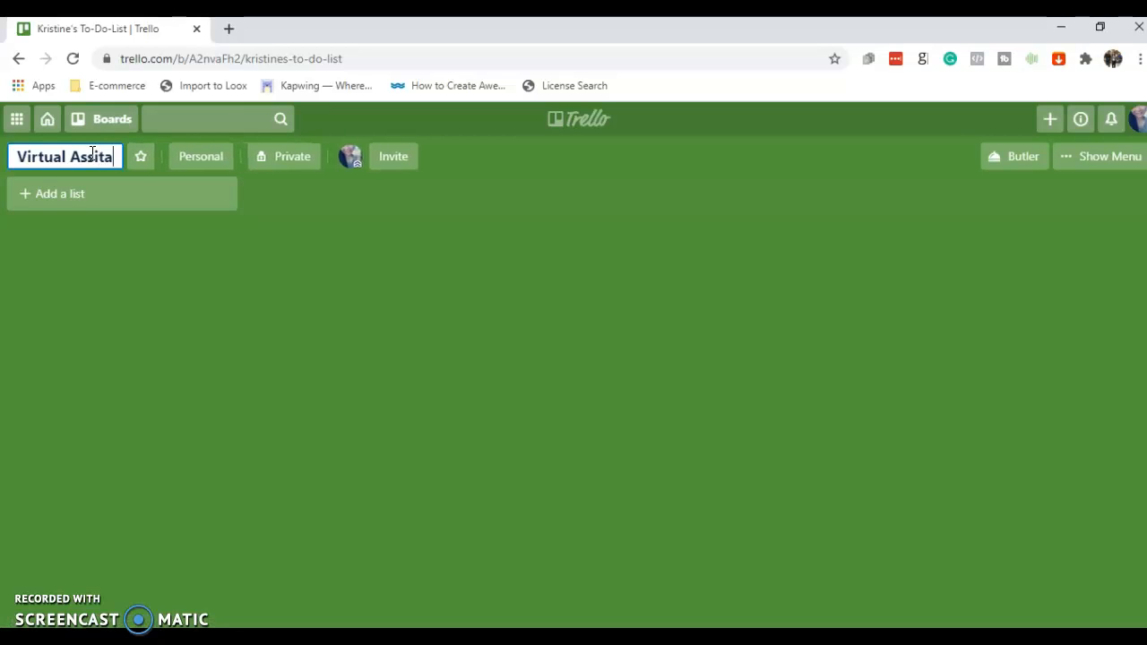
key(BackSpace)
key(BackSpace)
text(stance Wn)
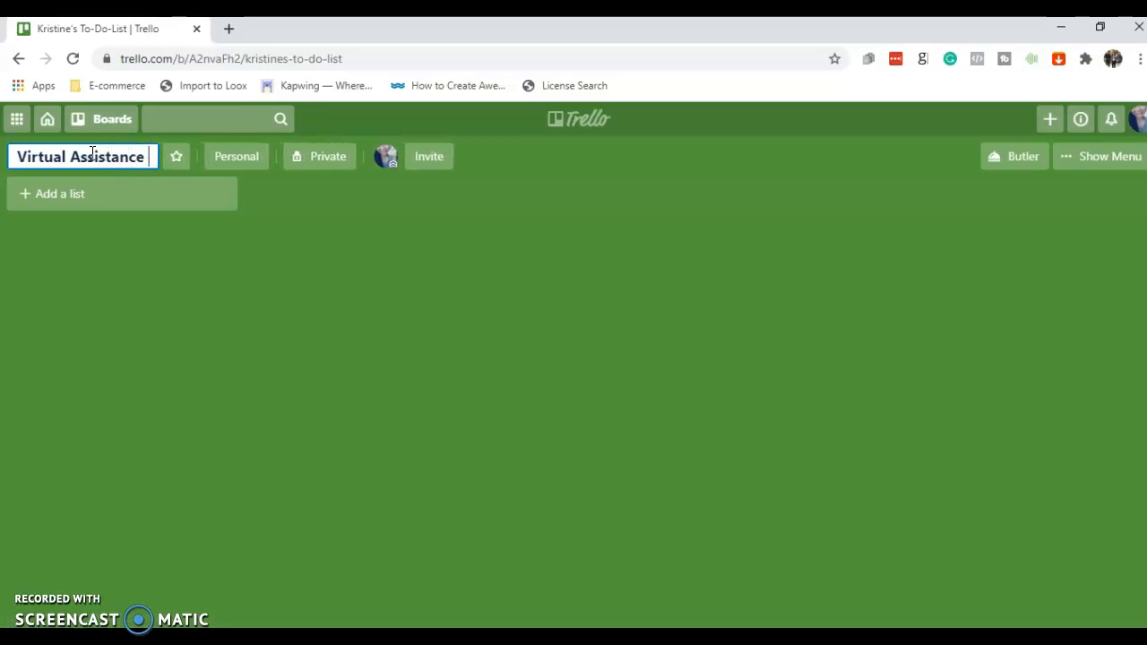
key(BackSpace)
key(BackSpace)
text(E)
key(BackSpace)
key(BackSpace)
key(BackSpace)
key(BackSpace)
text(t )
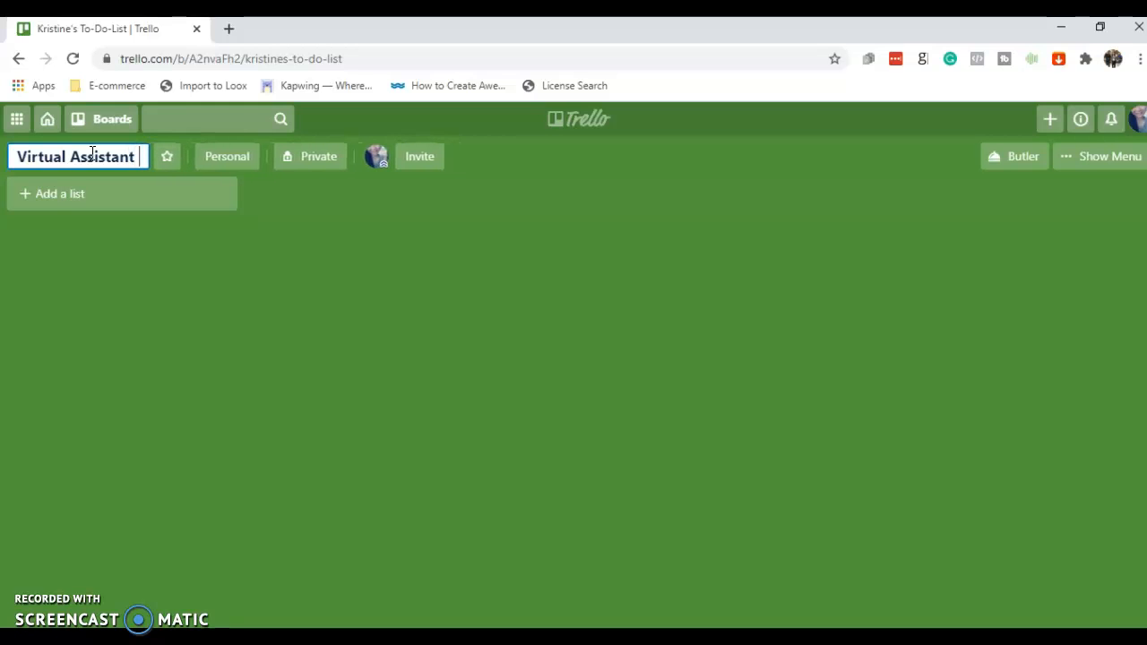
text(Enhancement P)
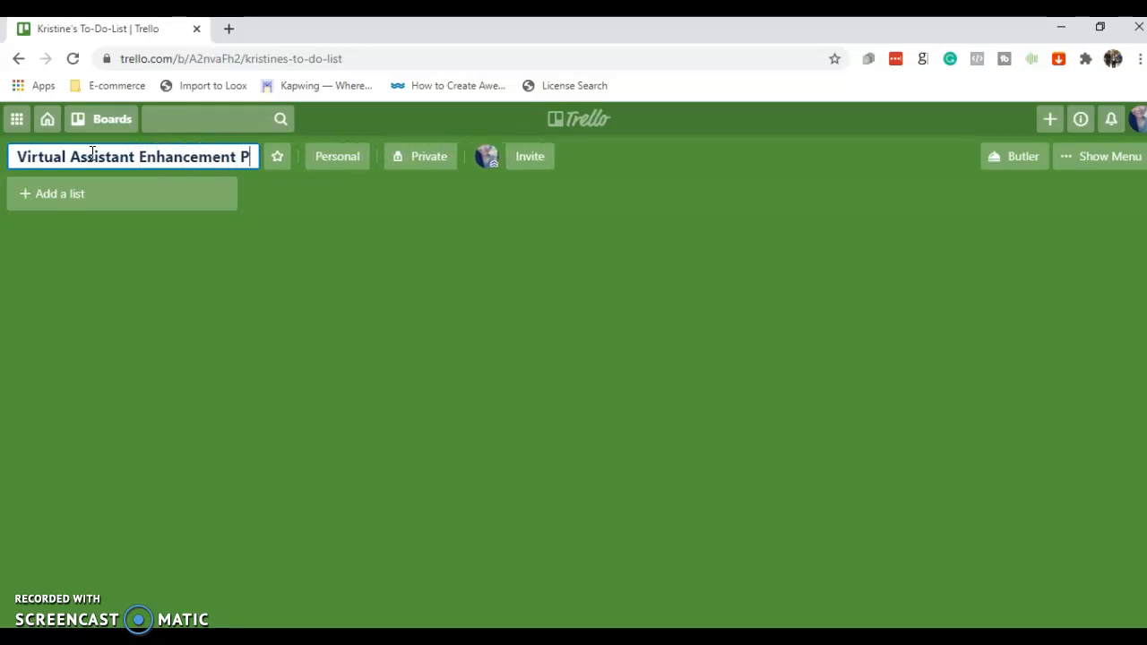
text(rogram)
click(106, 256)
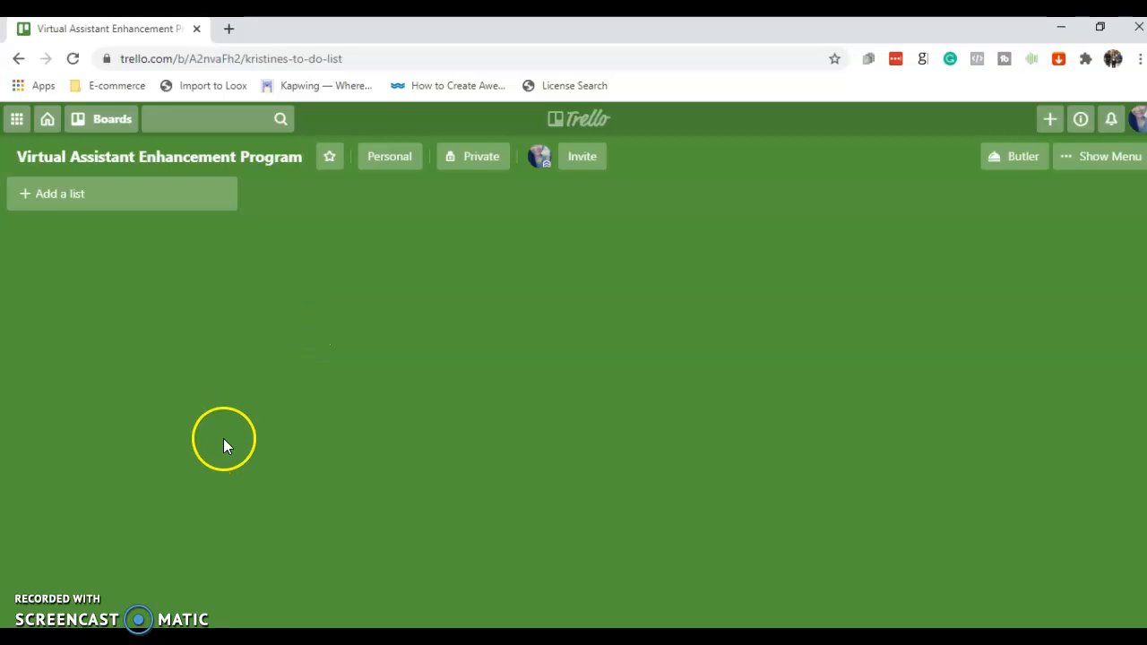
click(228, 28)
text(trendyspotph.com)
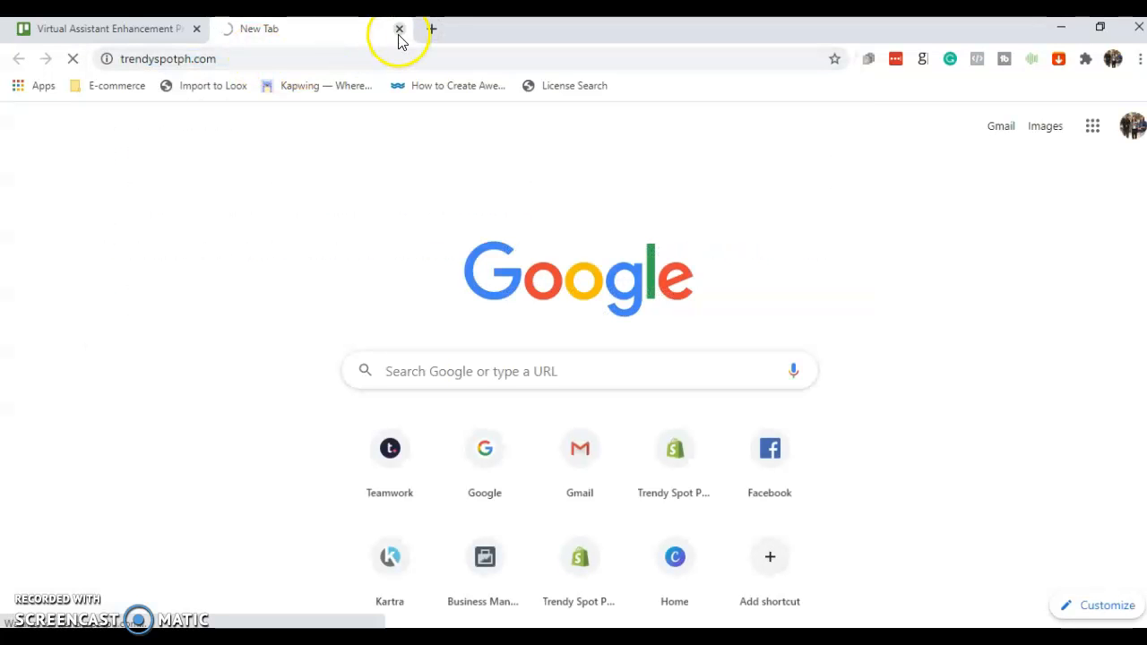
click(399, 29)
Step: Open Trello in a second browser tab, view the Tasks board's lists as an example, and return to the new board
click(229, 30)
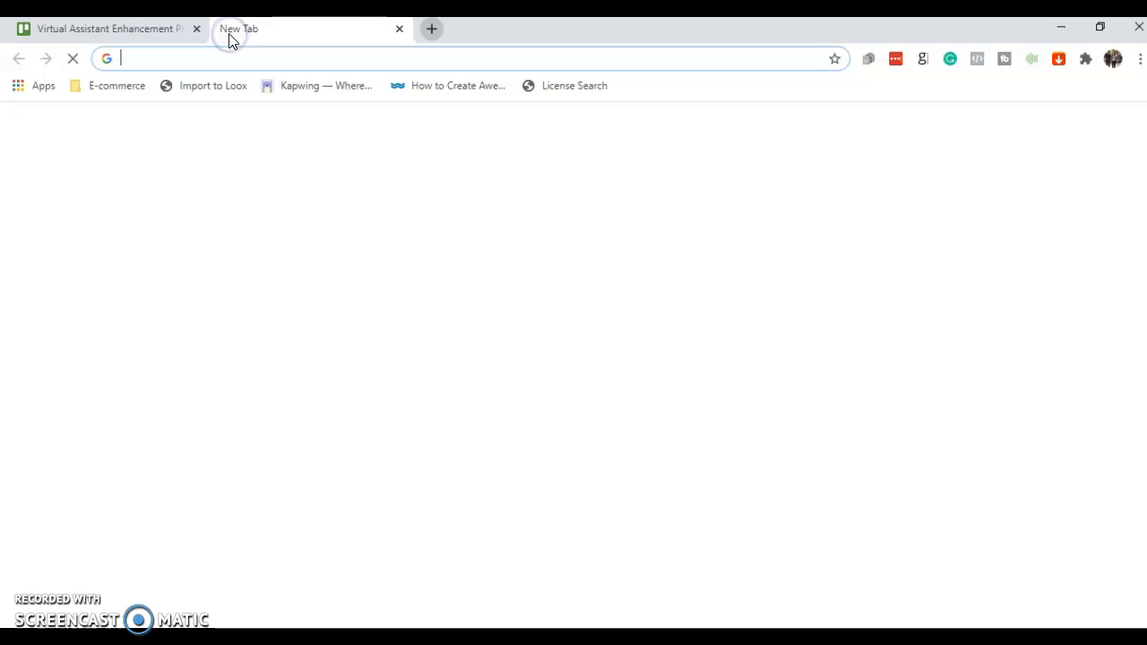
text(trello)
key(Return)
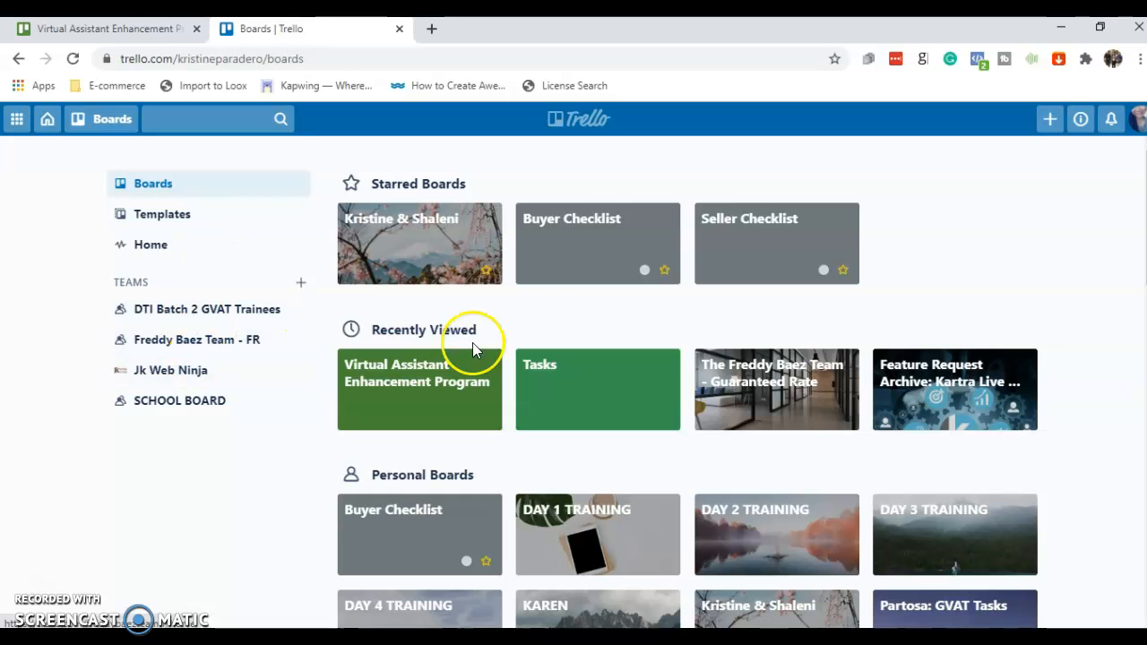
click(619, 384)
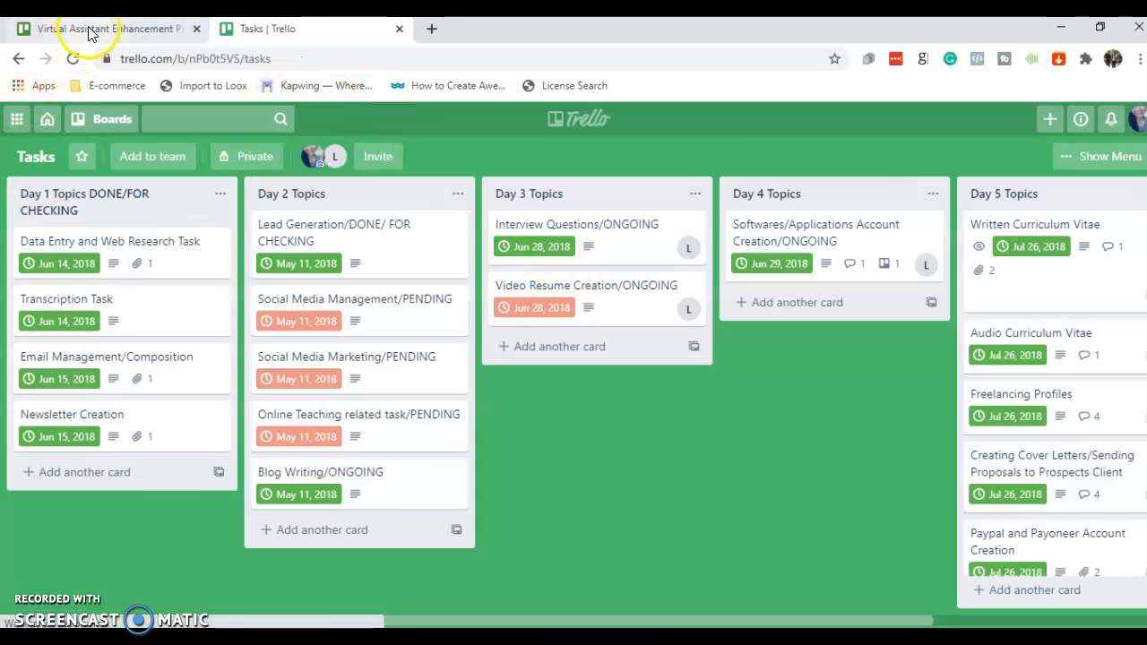
click(90, 28)
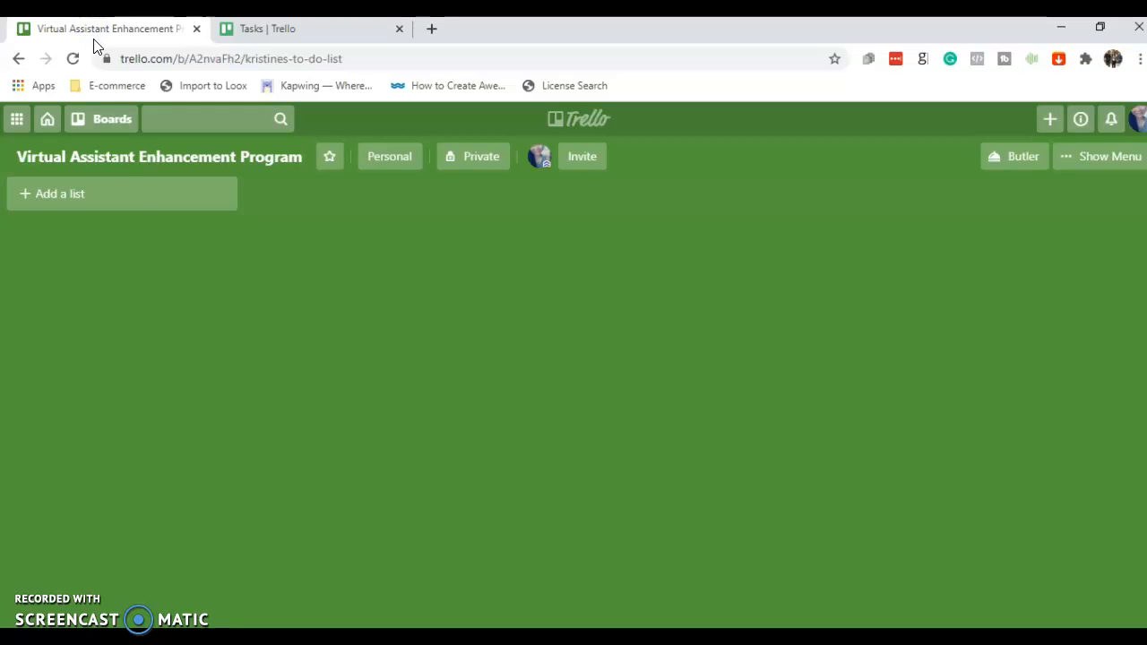
Step: Add two lists titled "To-Do-Lists" and "In Progress" to the Virtual Assistant Enhancement Program board
click(116, 192)
text(To-Do)
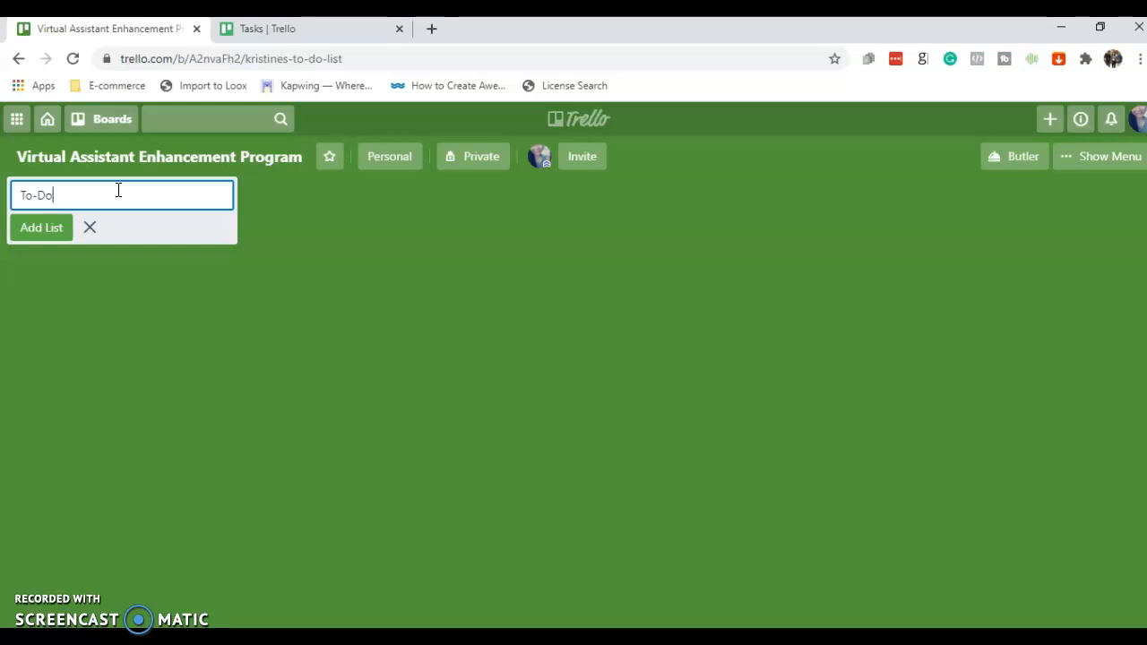
text(-Lists)
click(41, 227)
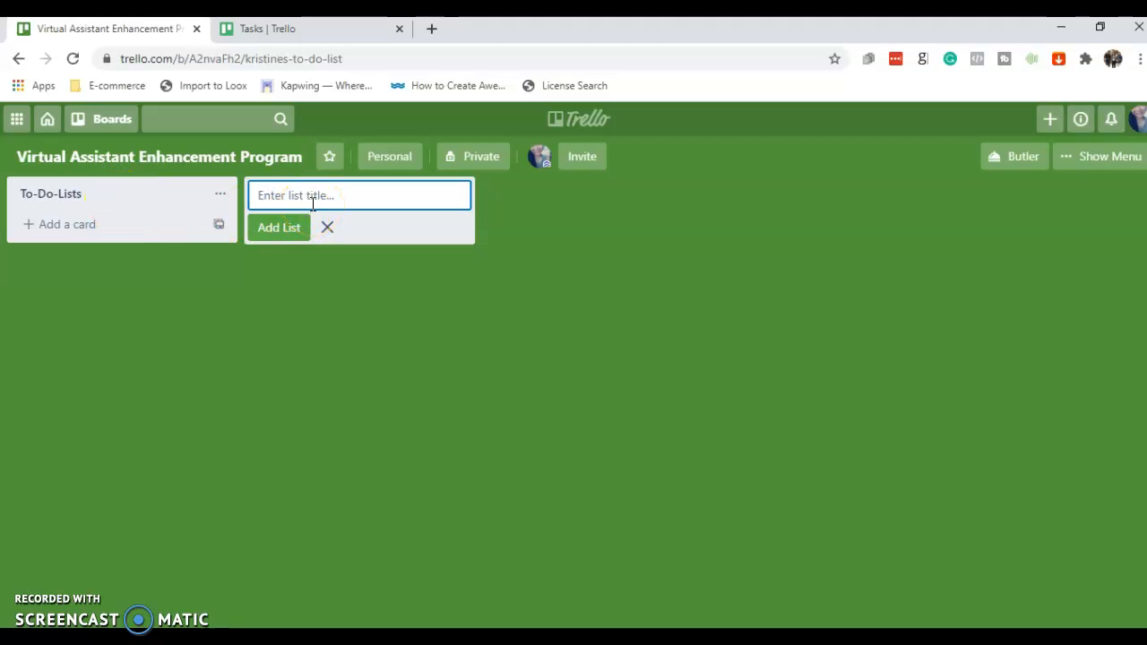
text(In Progress)
click(271, 231)
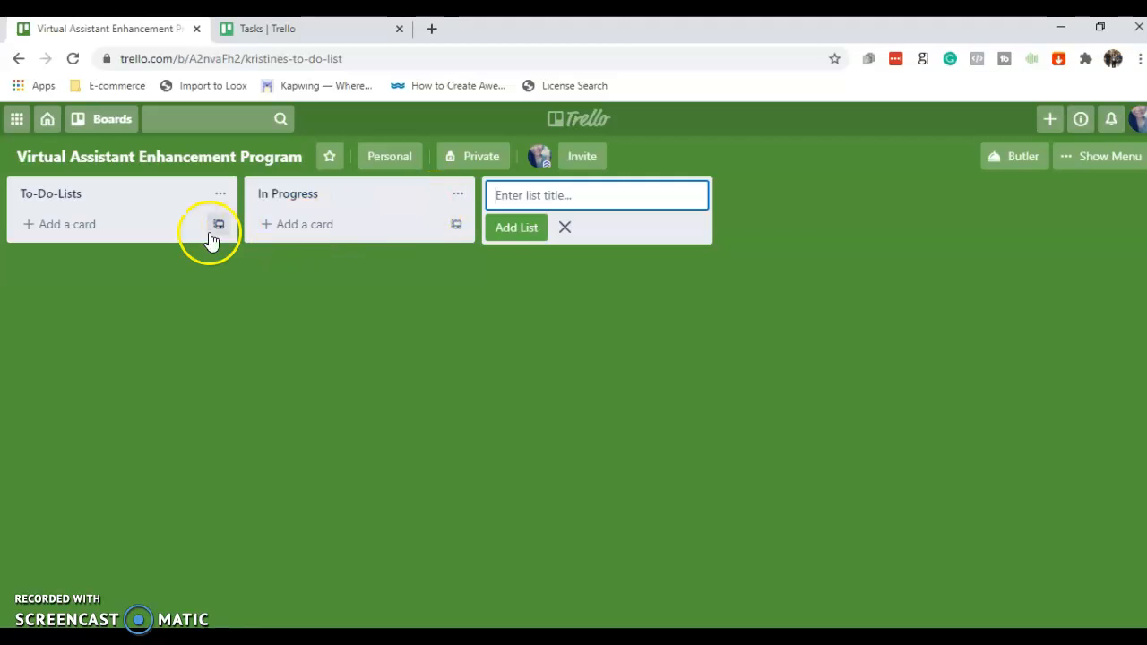
Step: Add two more lists titled "For Review" and "Important Notes/Files" to the board
click(498, 227)
text(Important N)
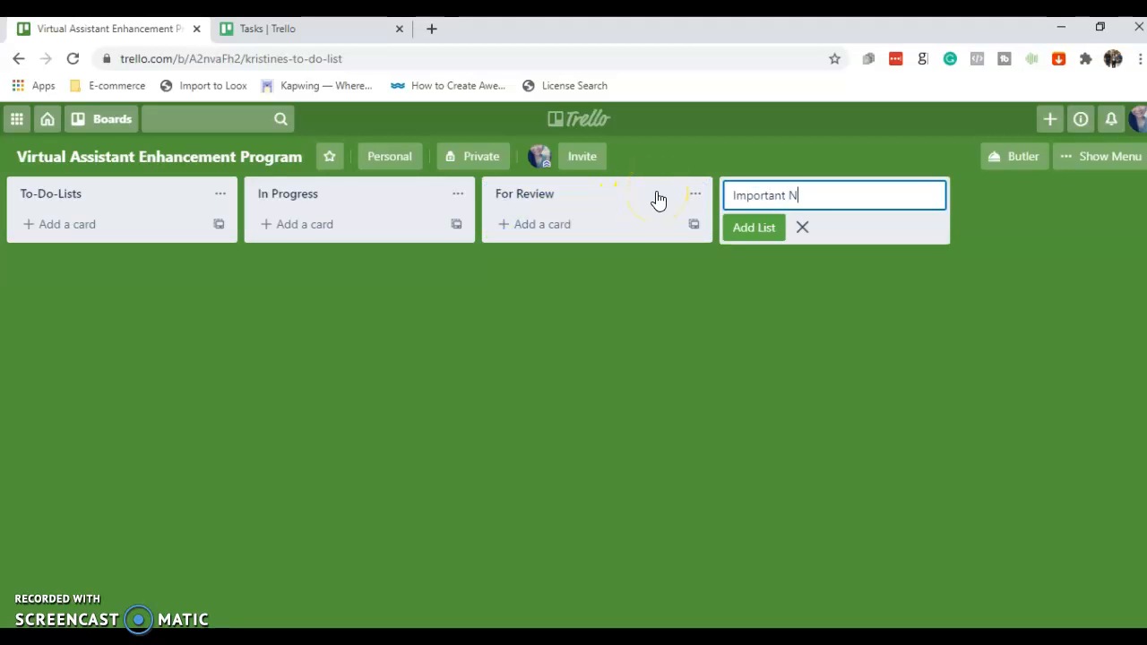
text(otes/Files)
click(753, 227)
click(1014, 225)
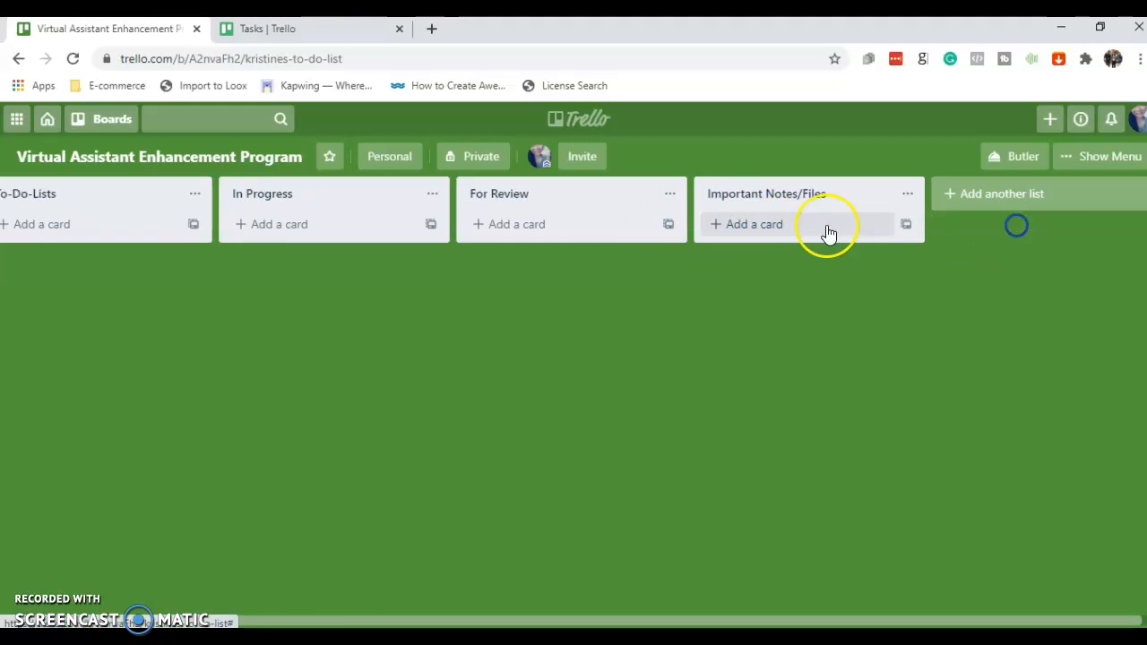
drag(361, 619, 141, 616)
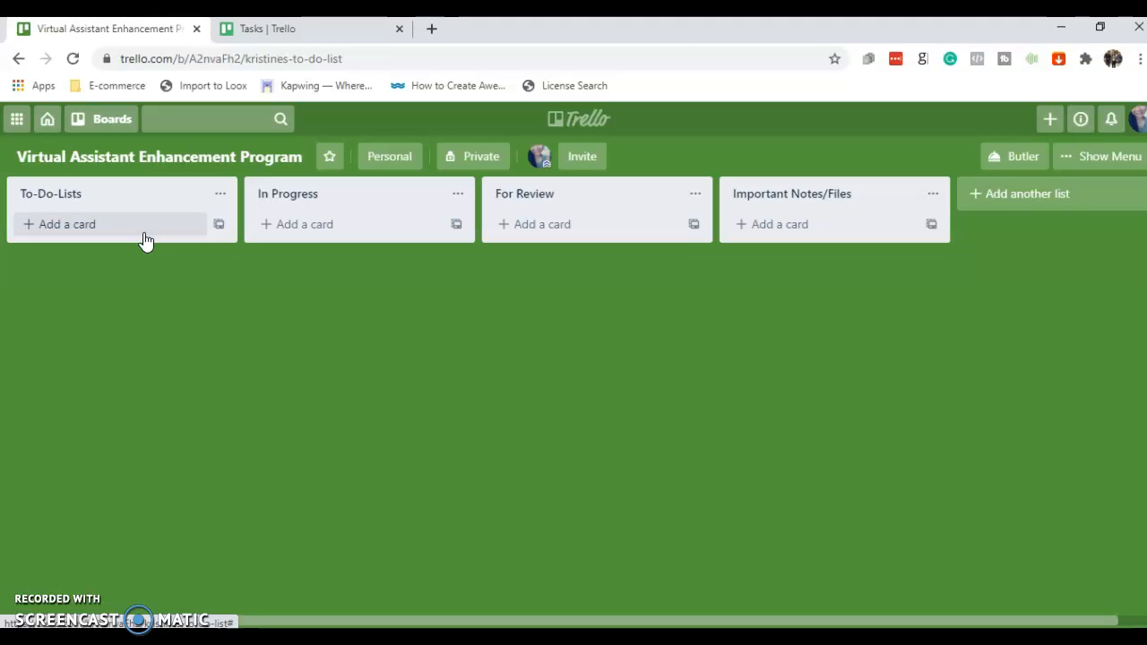
Step: Open Google in a new browser tab and search for "disc personality test"
click(431, 28)
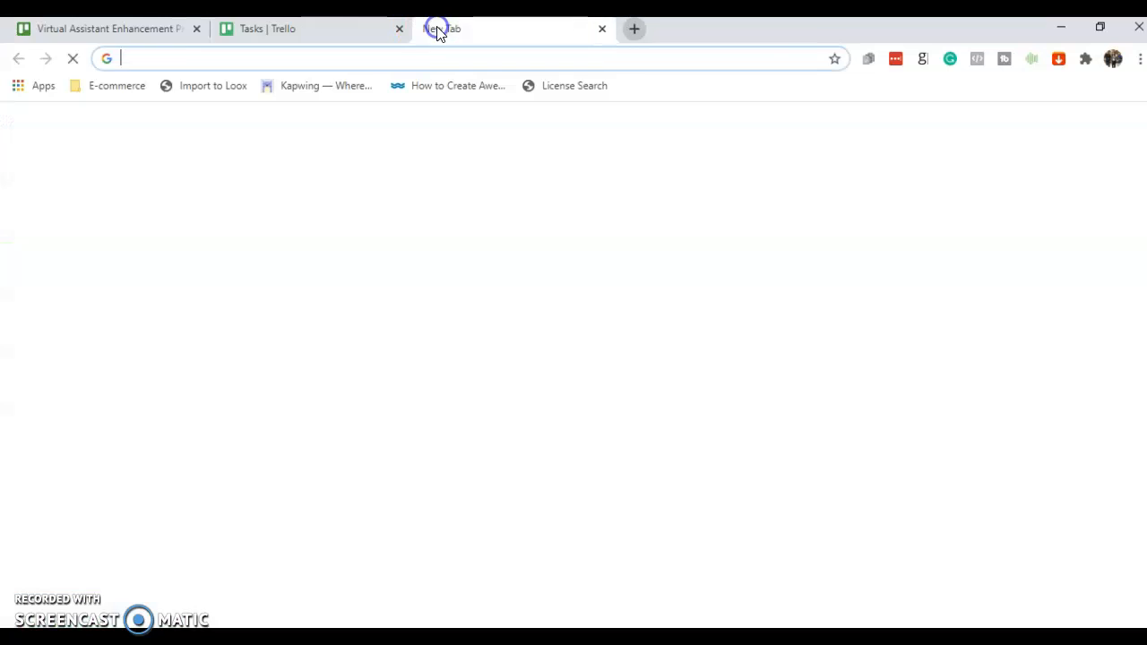
text(g)
key(Return)
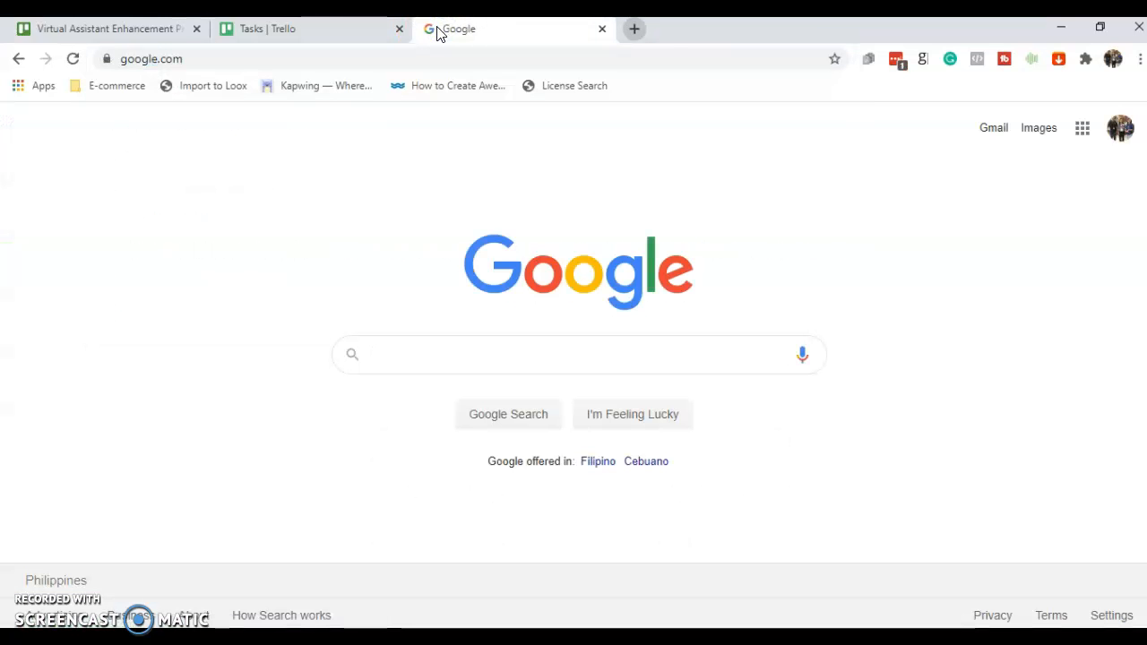
text(DISC PER)
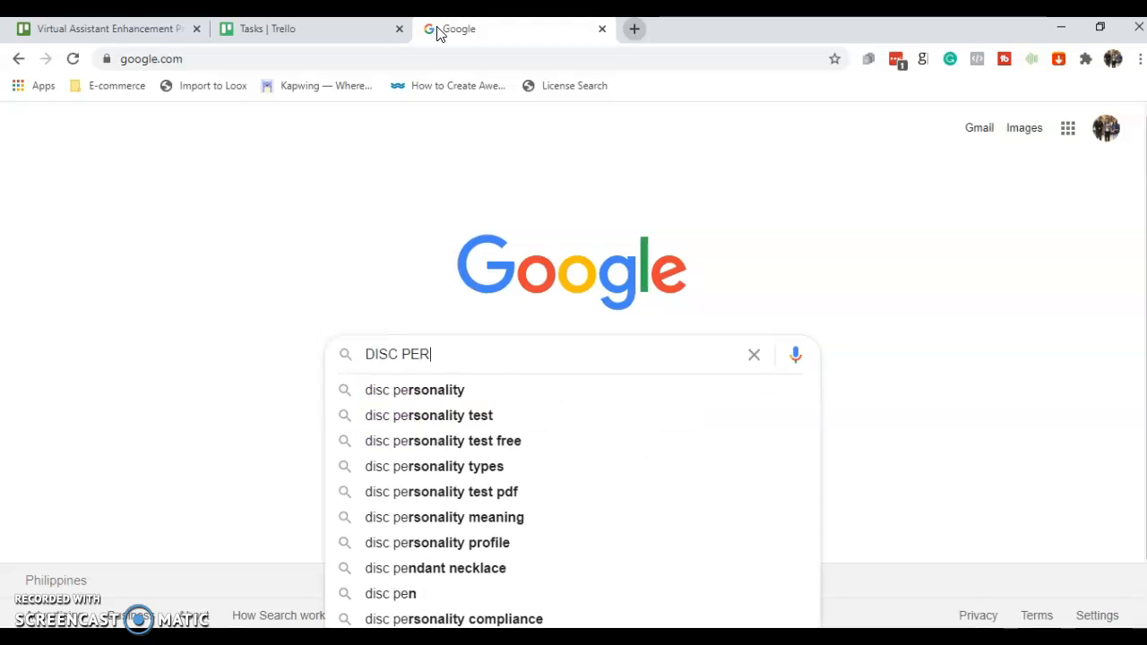
key(Down)
key(Down)
key(Return)
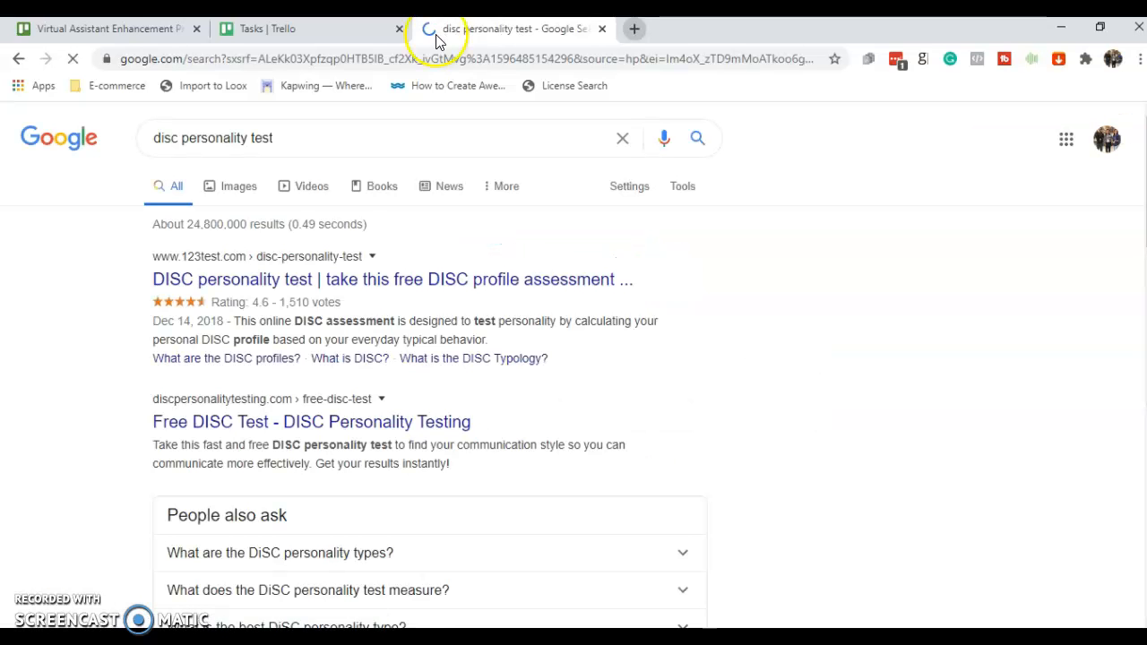
Step: Open the Free DISC Test result from discpersonalitytesting.com and copy the page's web address
click(307, 428)
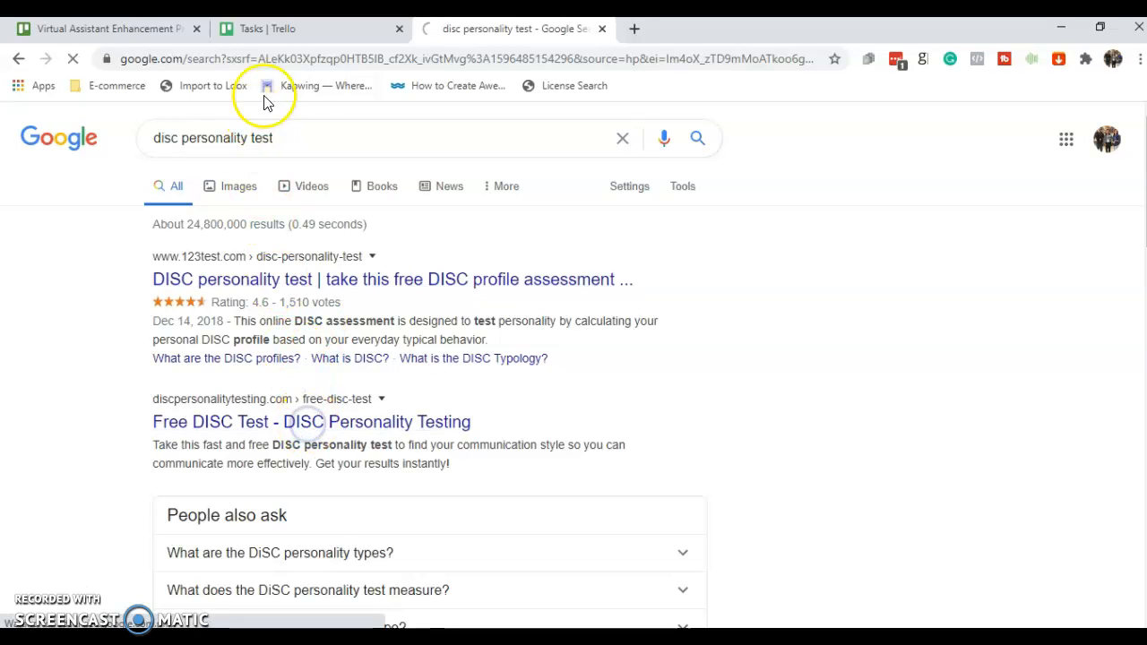
right_click(325, 58)
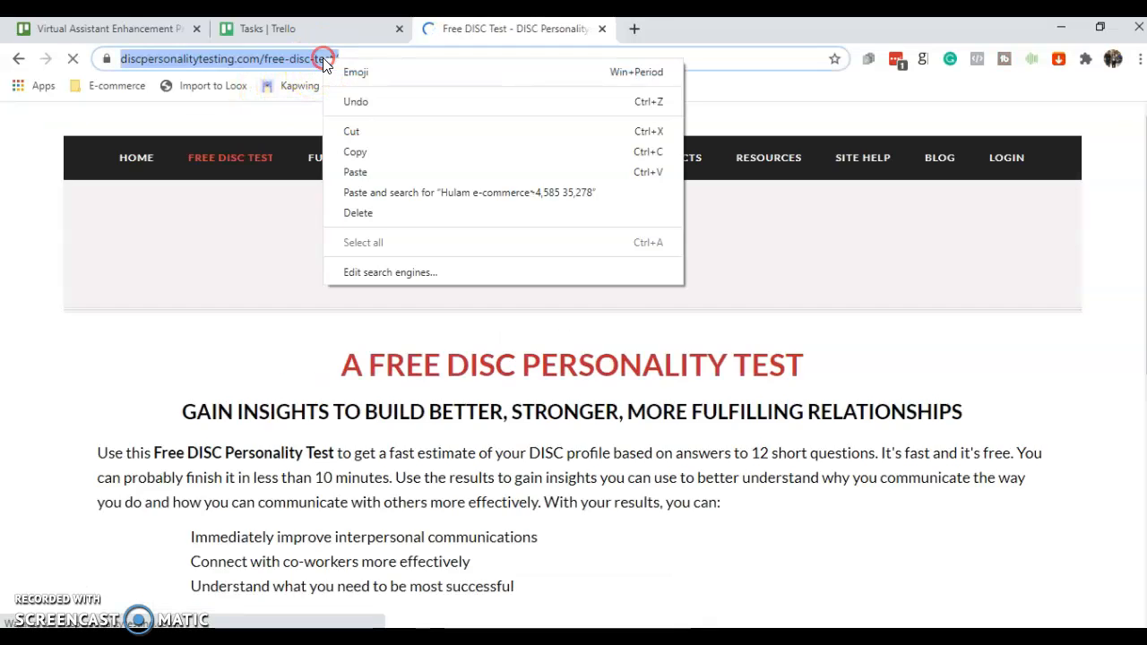
click(355, 159)
scroll(435, 296, down, 6)
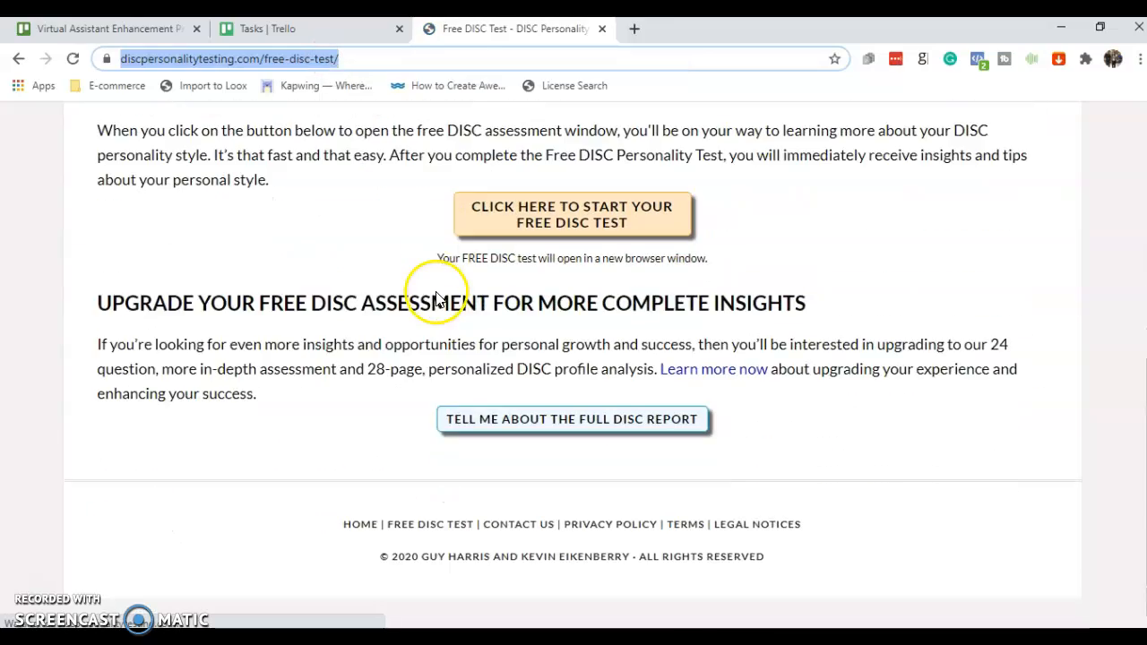
scroll(421, 289, up, 6)
right_click(300, 57)
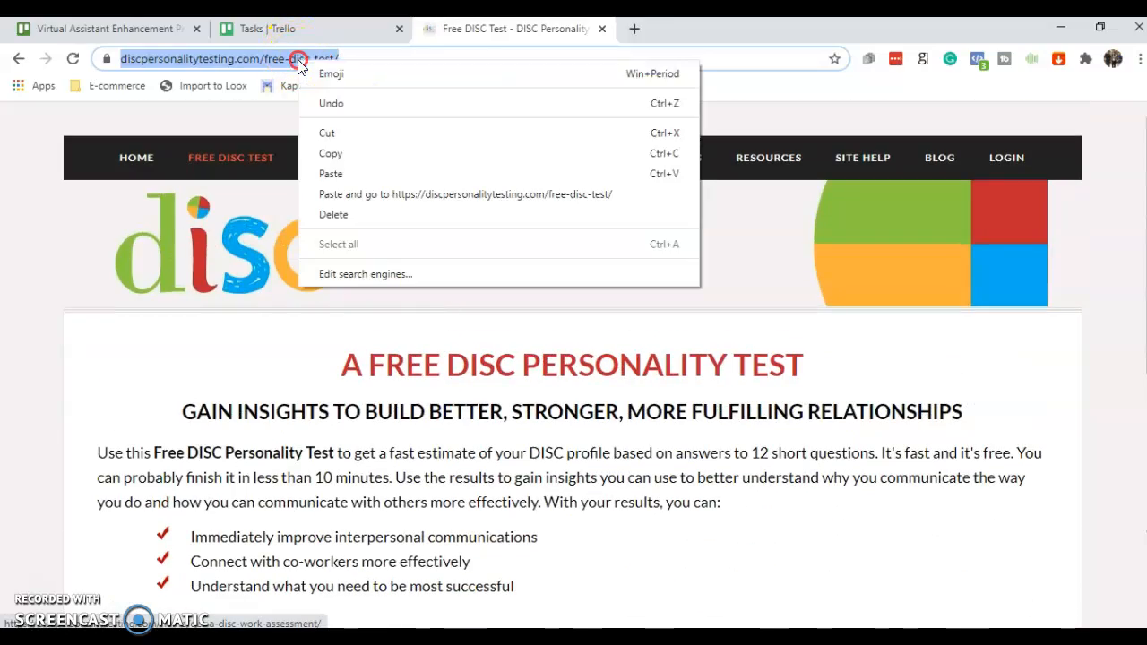
click(336, 158)
Step: Read through the heading and introduction of the free DISC personality test page
scroll(668, 299, down, 2)
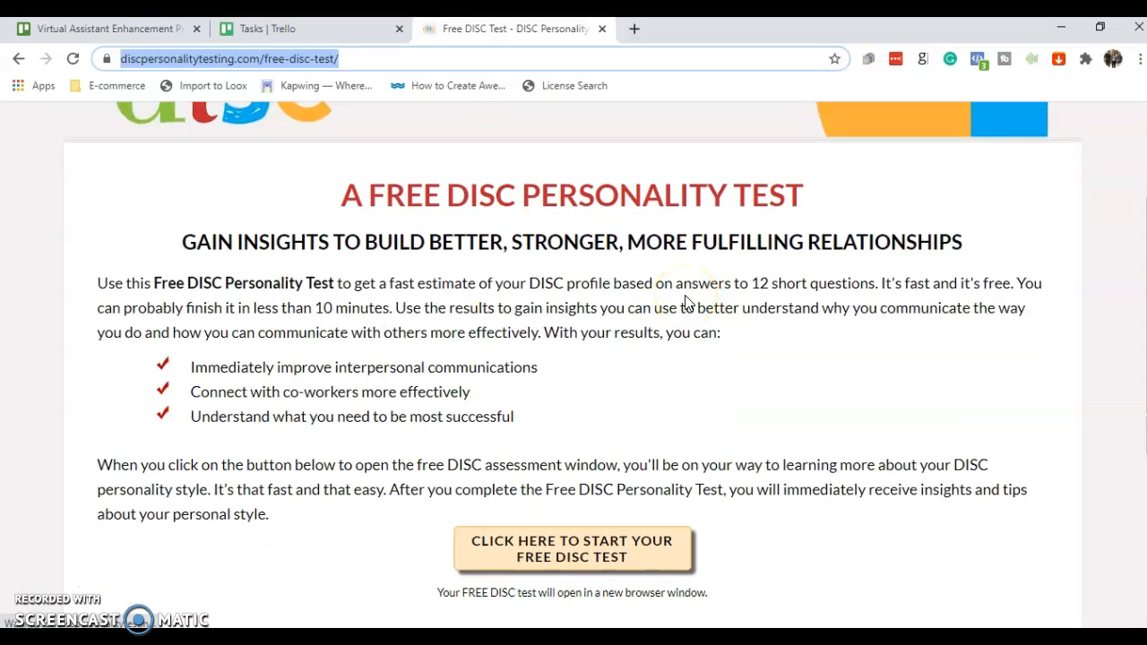
triple_click(258, 233)
click(304, 239)
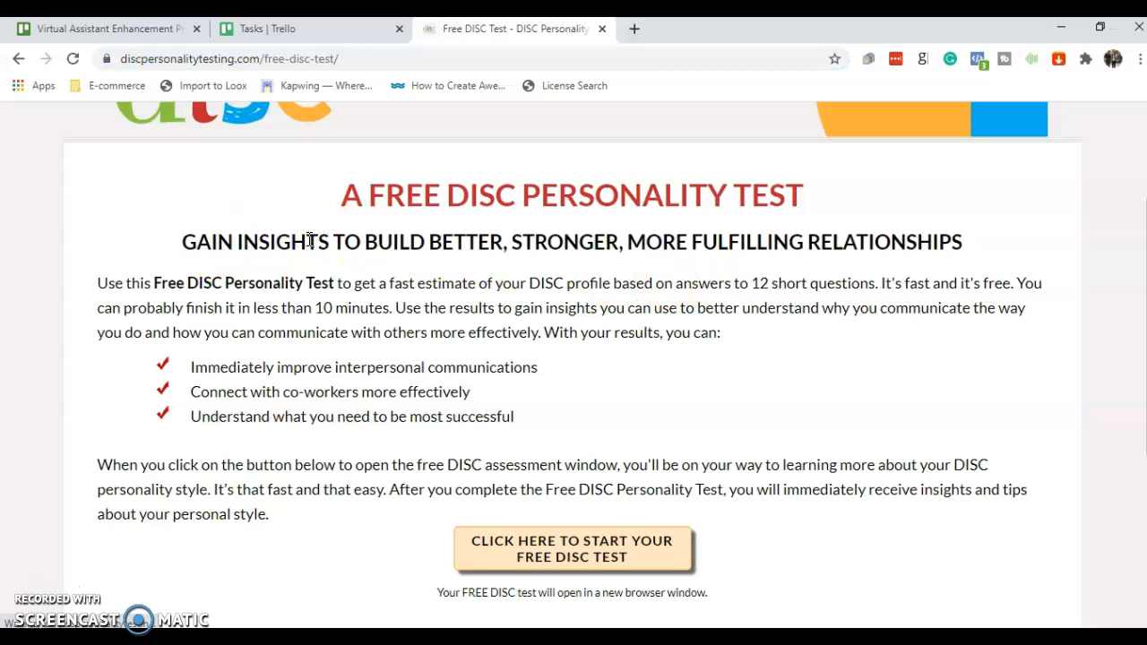
triple_click(385, 242)
click(508, 245)
triple_click(508, 245)
click(508, 245)
triple_click(507, 246)
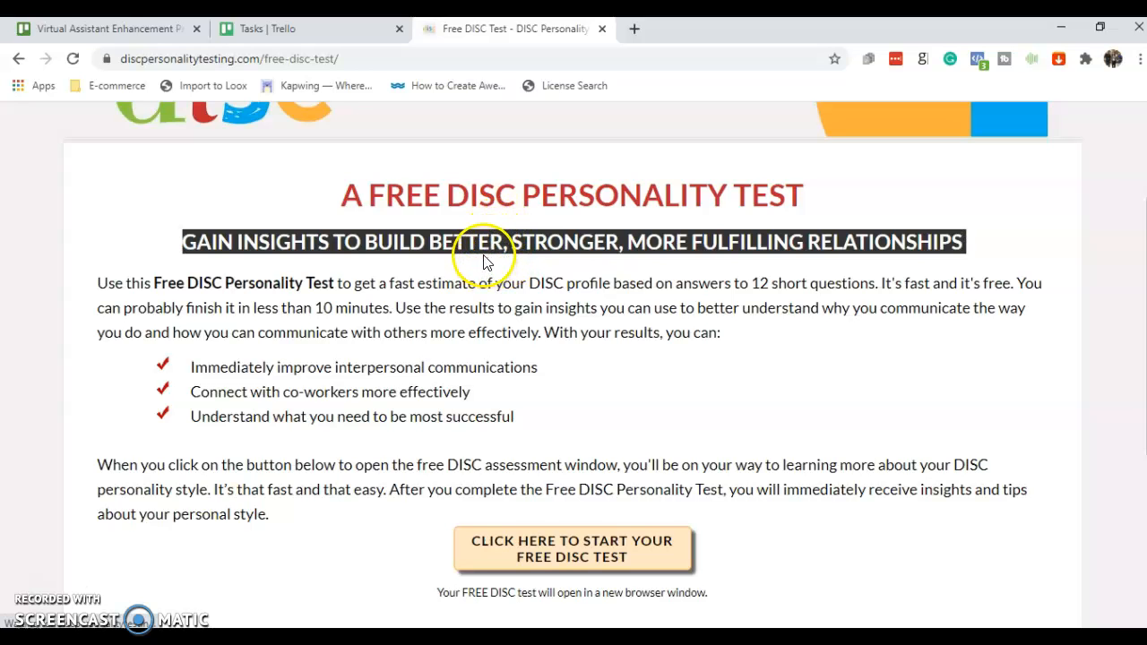
scroll(484, 260, up, 2)
Step: Switch back to the Virtual Assistant Enhancement Program board in Trello
click(318, 29)
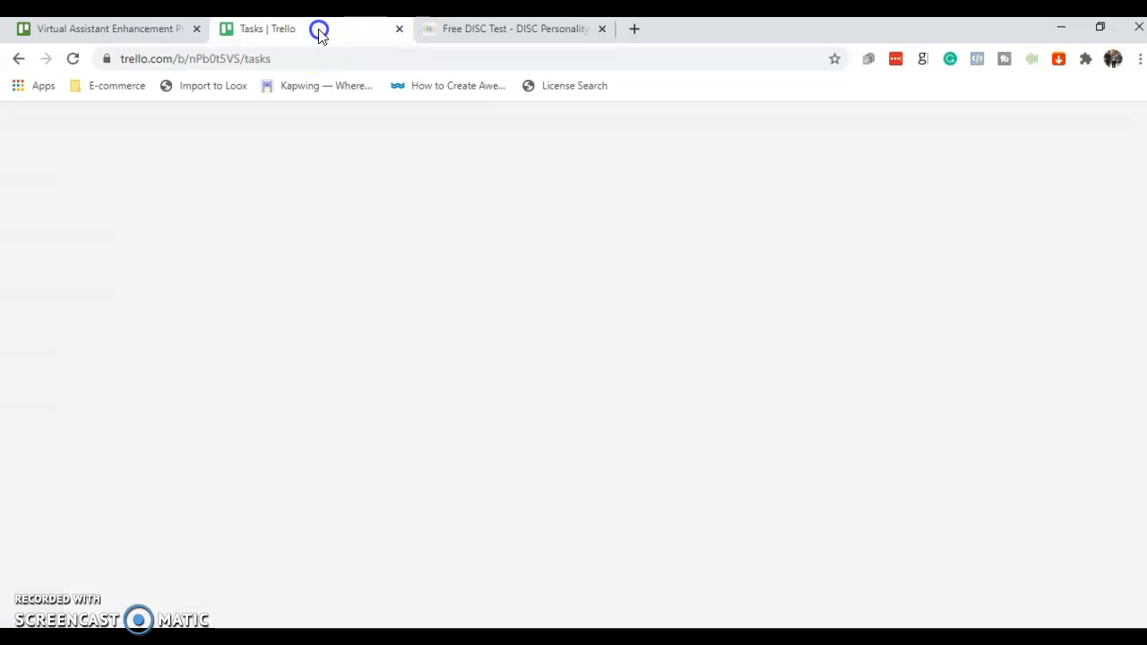
click(154, 30)
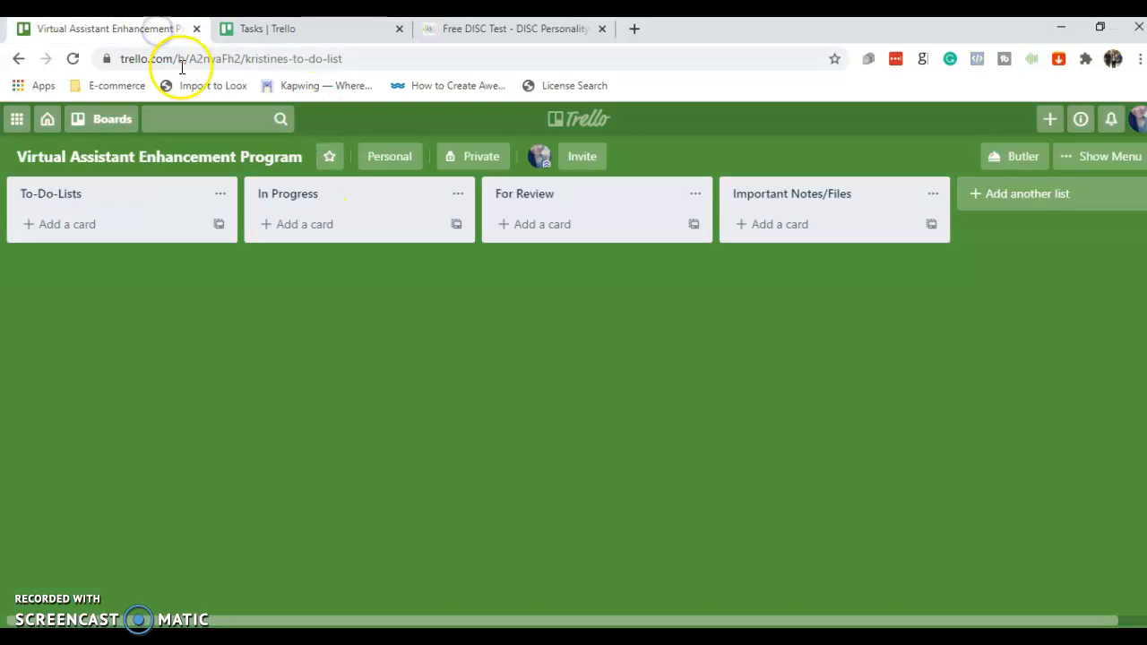
click(474, 31)
click(122, 27)
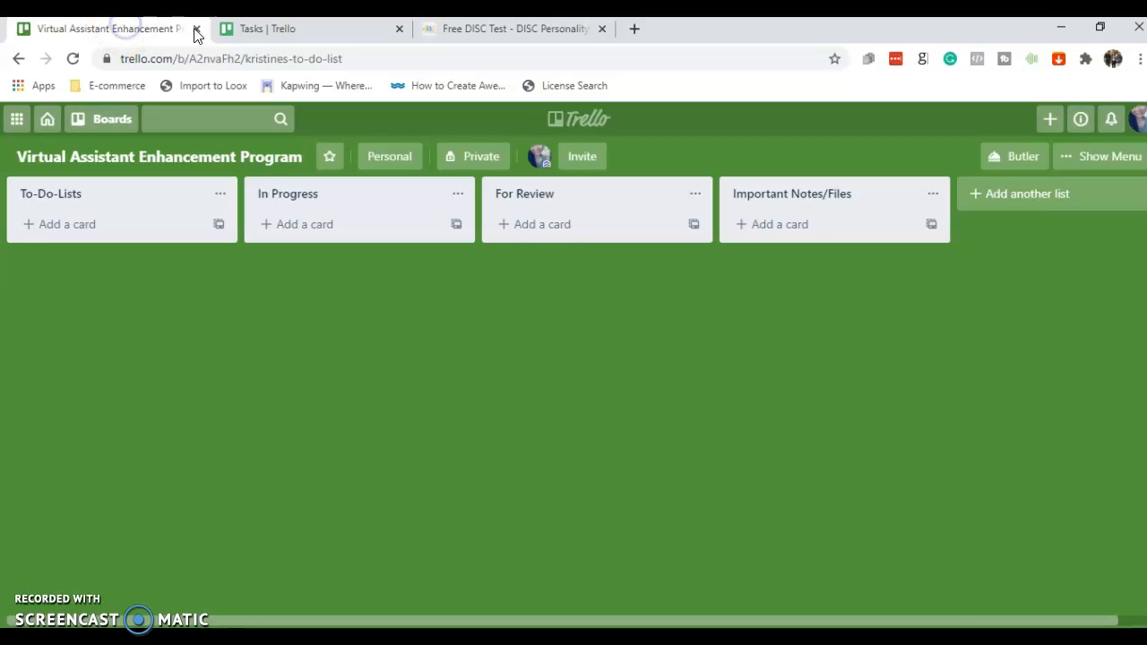
click(280, 29)
click(93, 31)
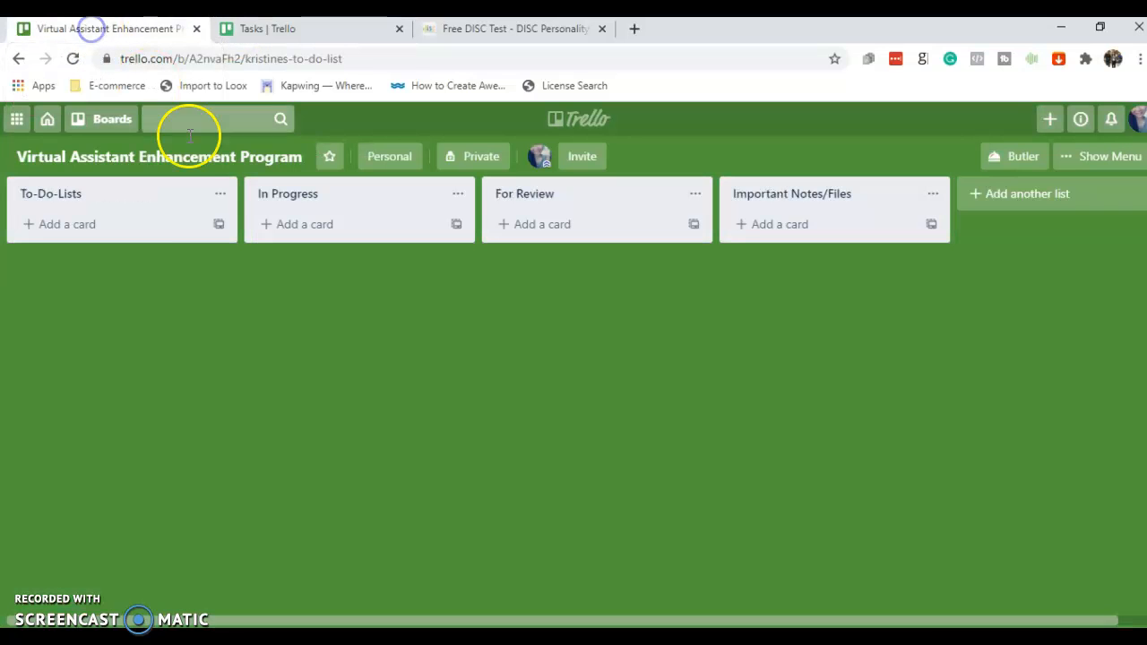
Step: Add a card titled "Take the FREE DISC Test" to the To-Do-Lists list
click(162, 224)
click(159, 228)
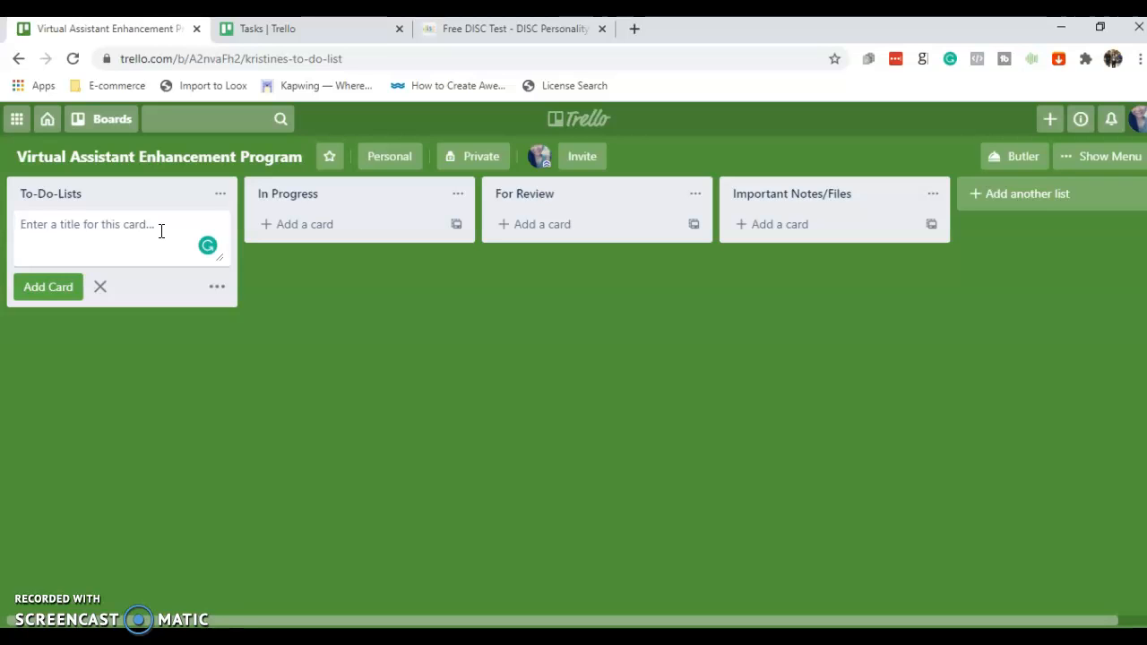
text(Take the FREE DISC Test)
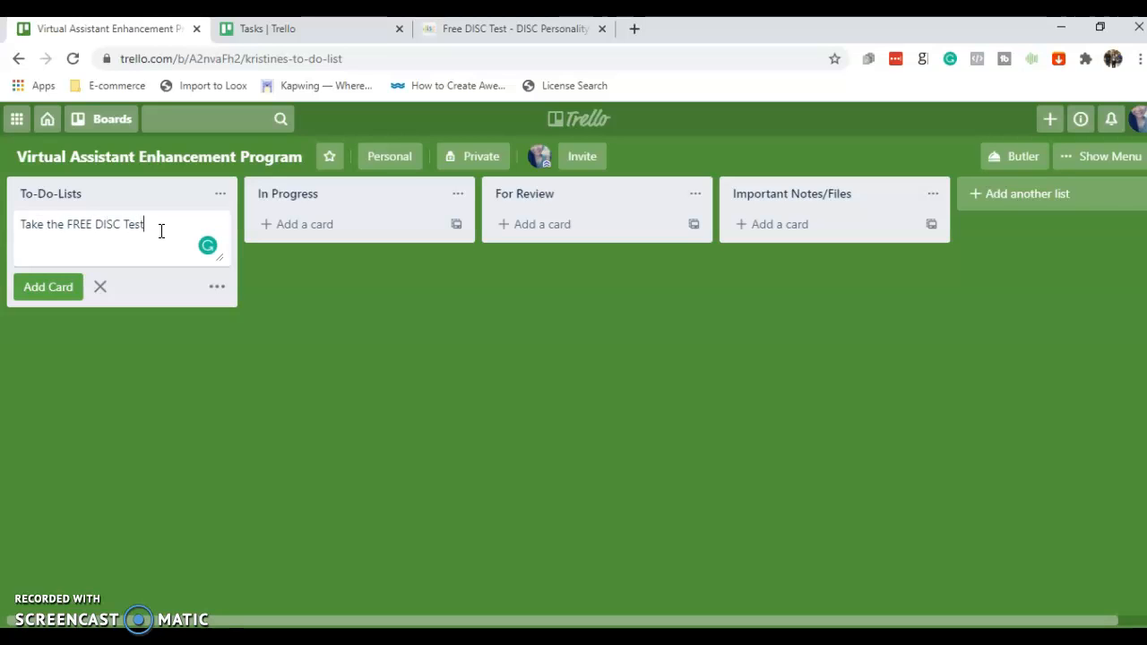
click(72, 289)
click(97, 319)
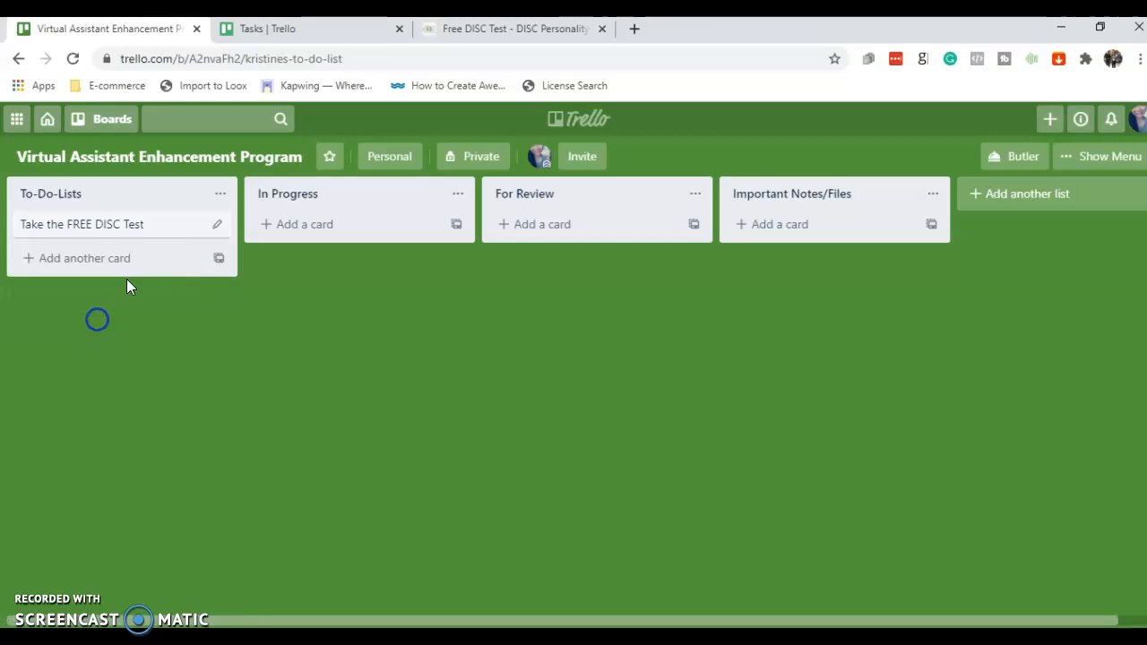
Step: Open the "Take the FREE DISC Test" card and look over its available additions and actions
click(221, 227)
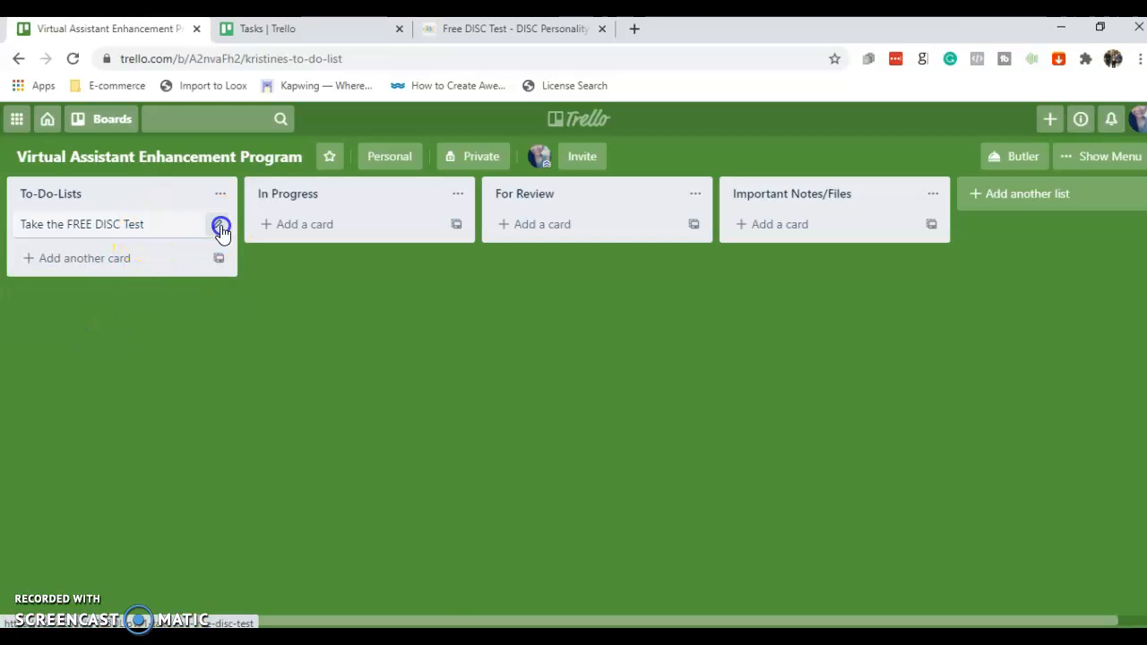
click(175, 341)
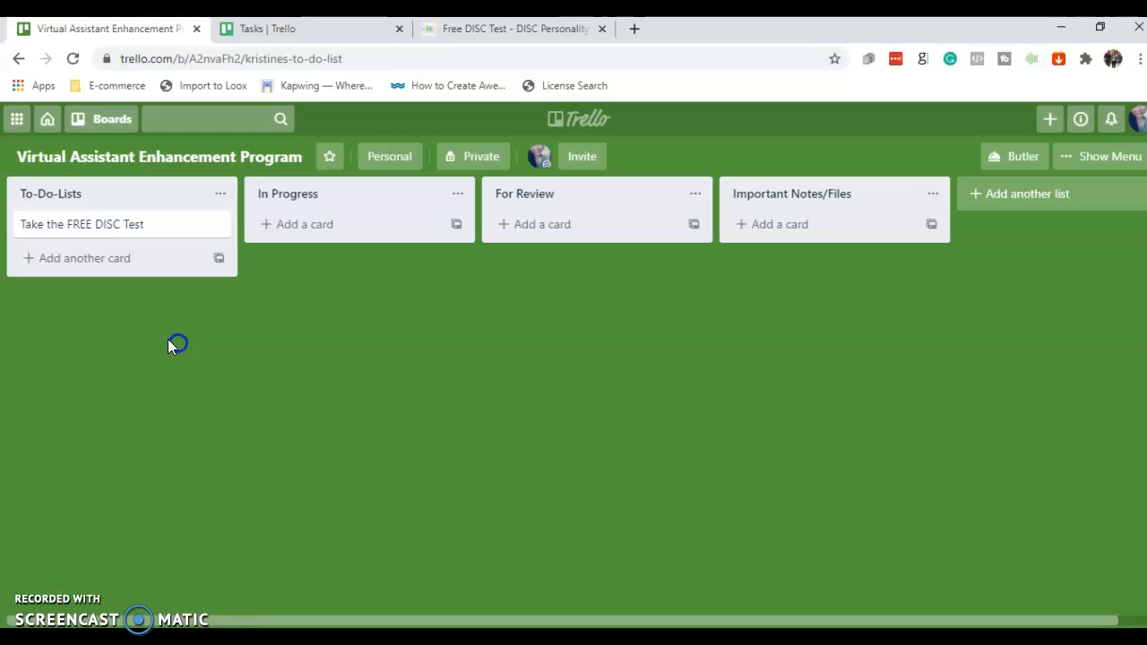
click(121, 231)
click(520, 327)
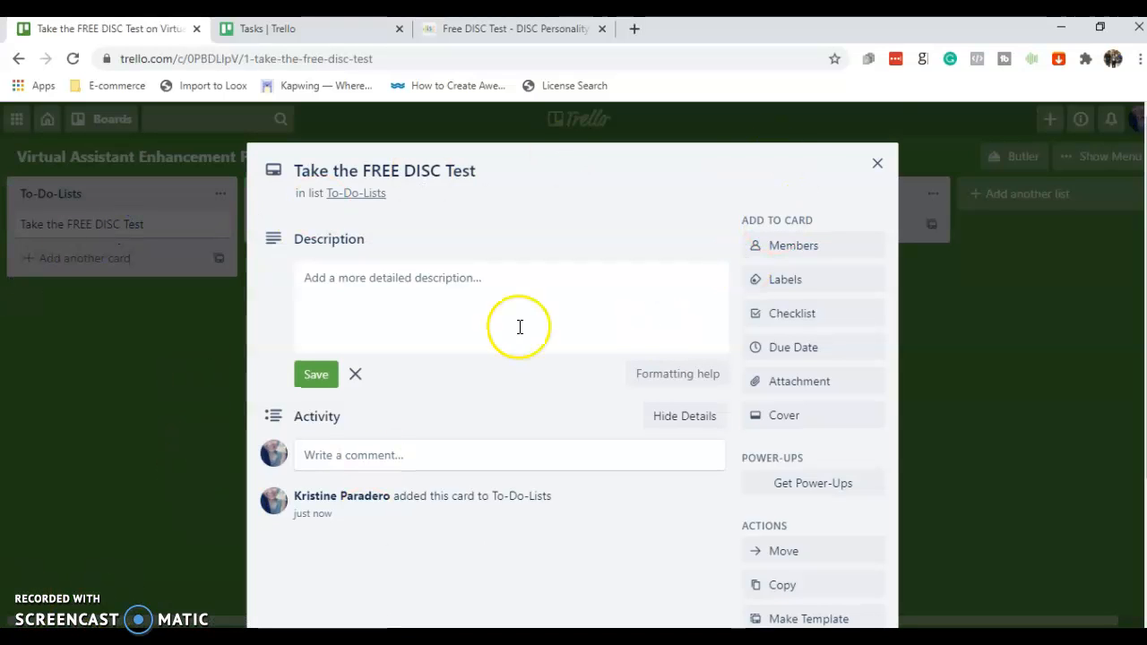
scroll(475, 253, down, 1)
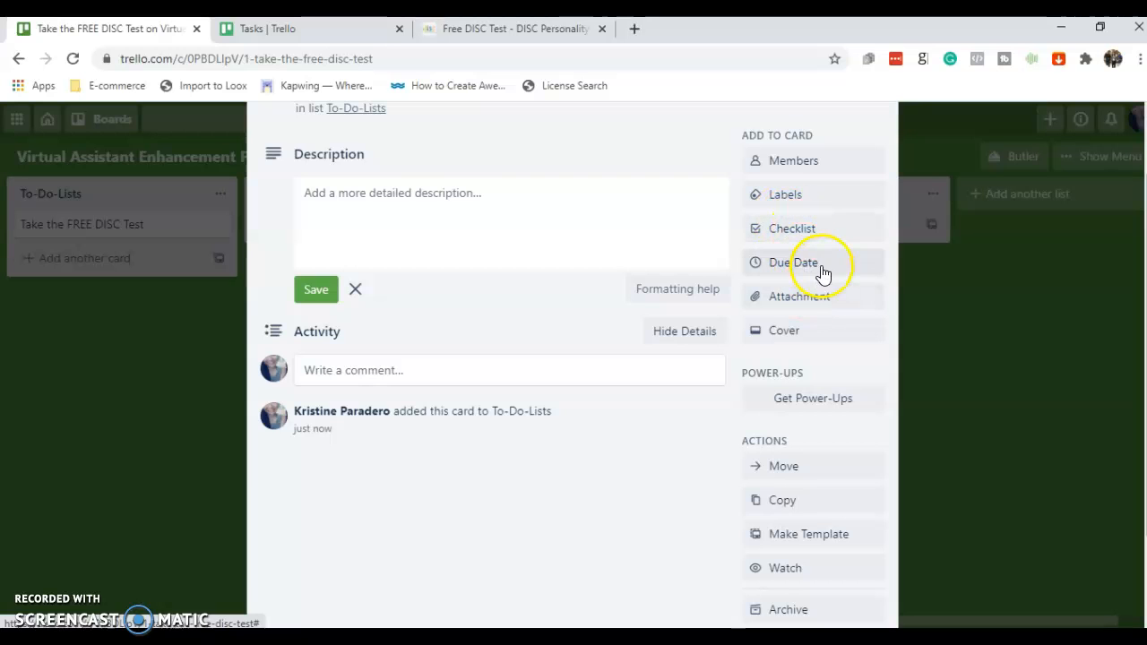
scroll(814, 313, down, 1)
scroll(811, 317, up, 2)
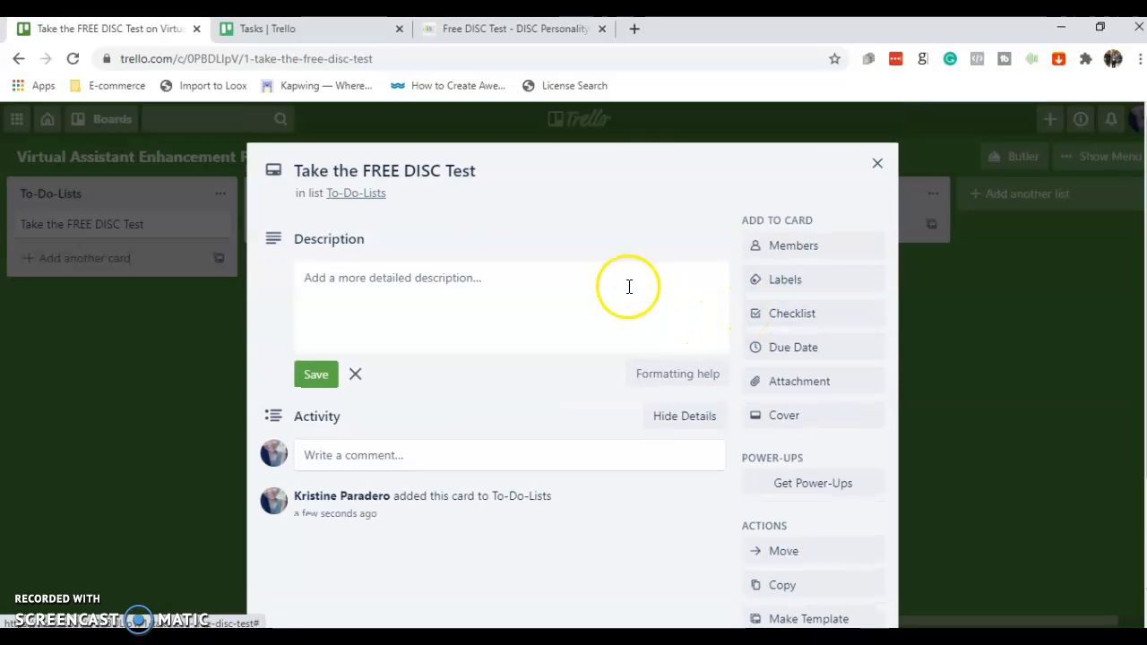
click(390, 269)
click(396, 332)
text(Link:)
key(ctrl+v)
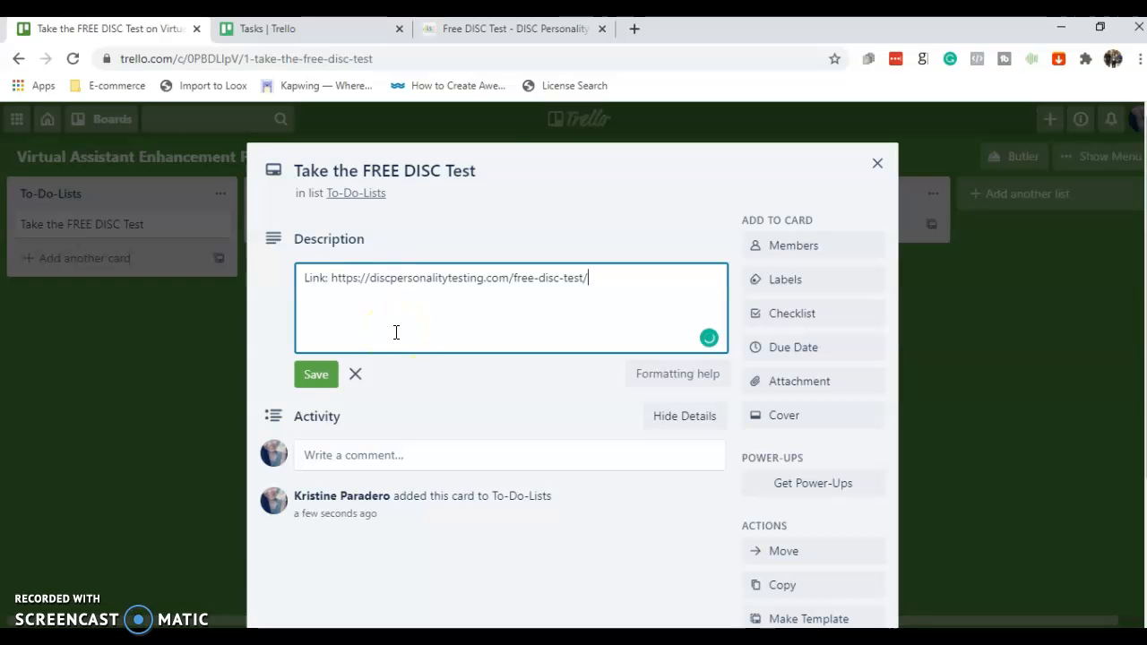
click(316, 376)
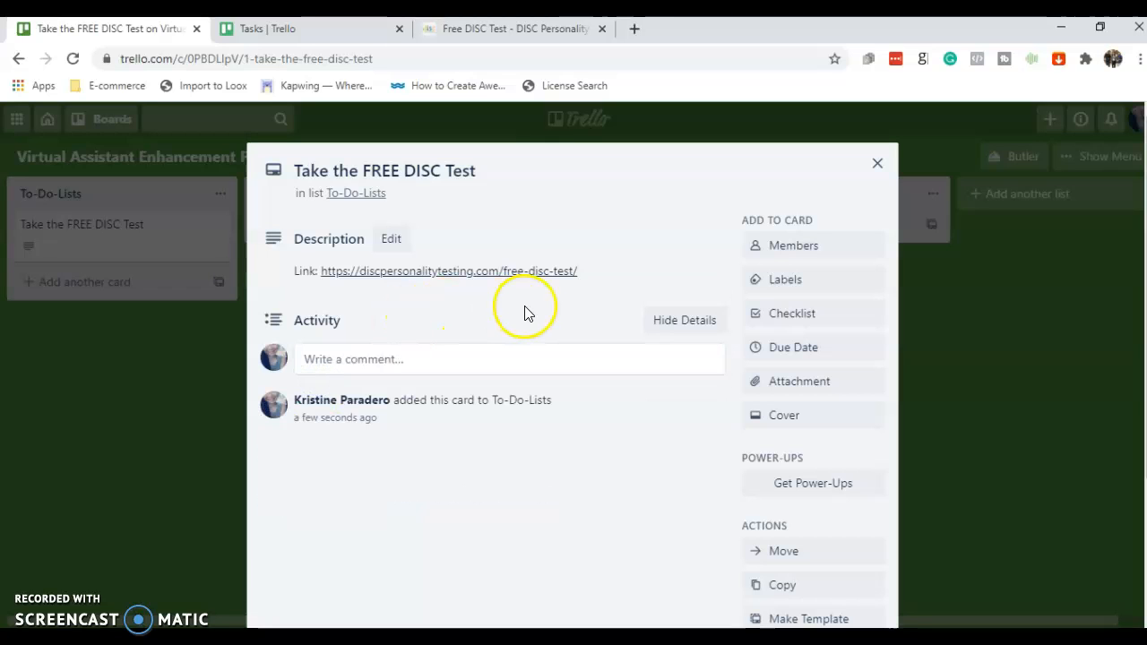
Step: Add the comment "Once done taking the test, upload the file here." to the "Take the FREE DISC Test" card
click(823, 253)
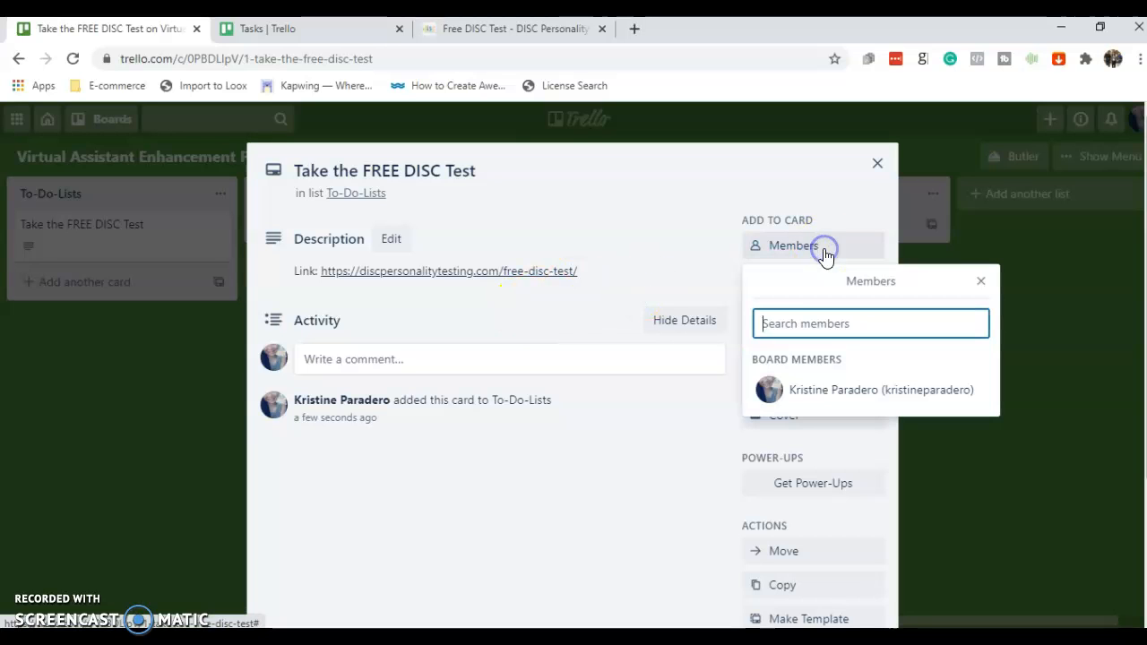
click(407, 361)
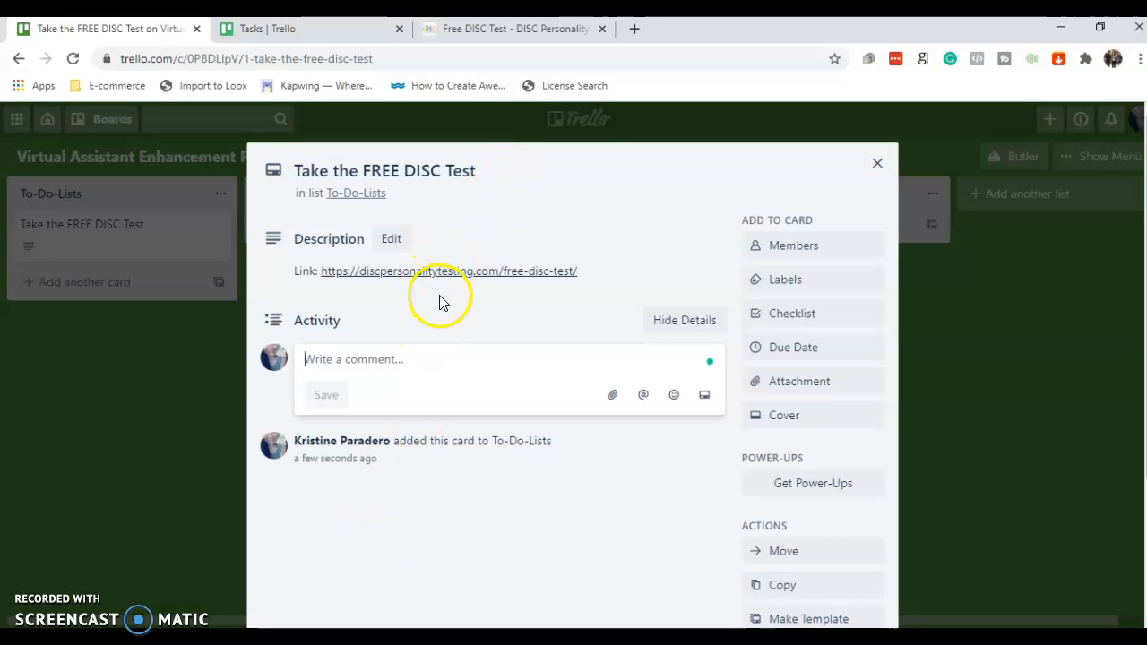
click(406, 365)
text(Once do)
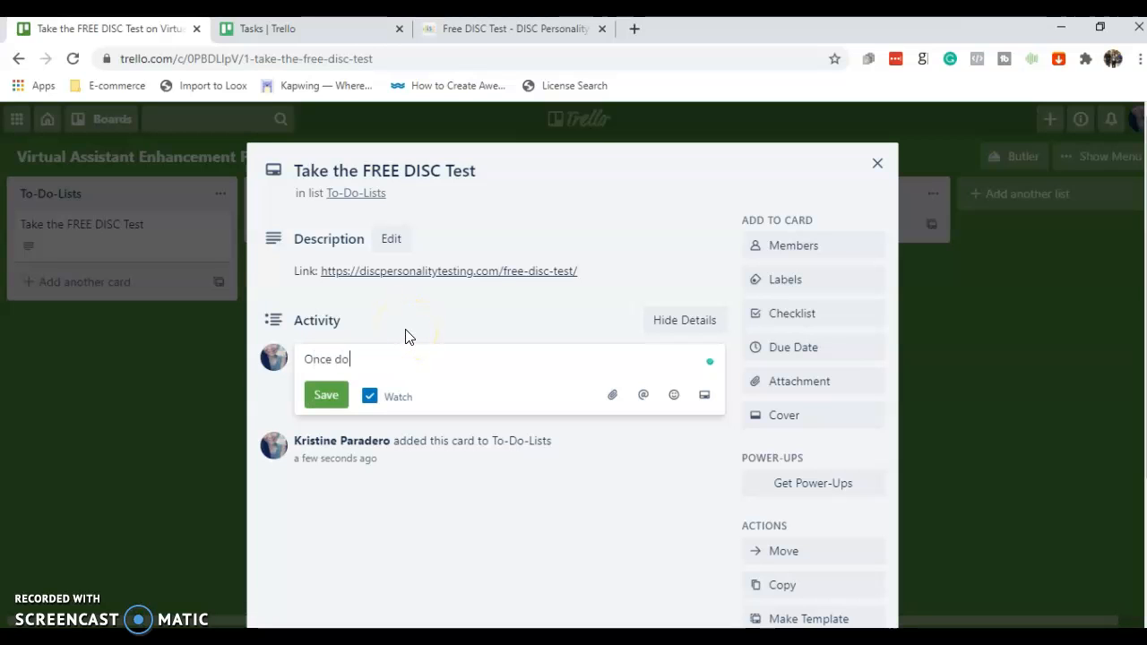
text(ne taking the test, upload the g)
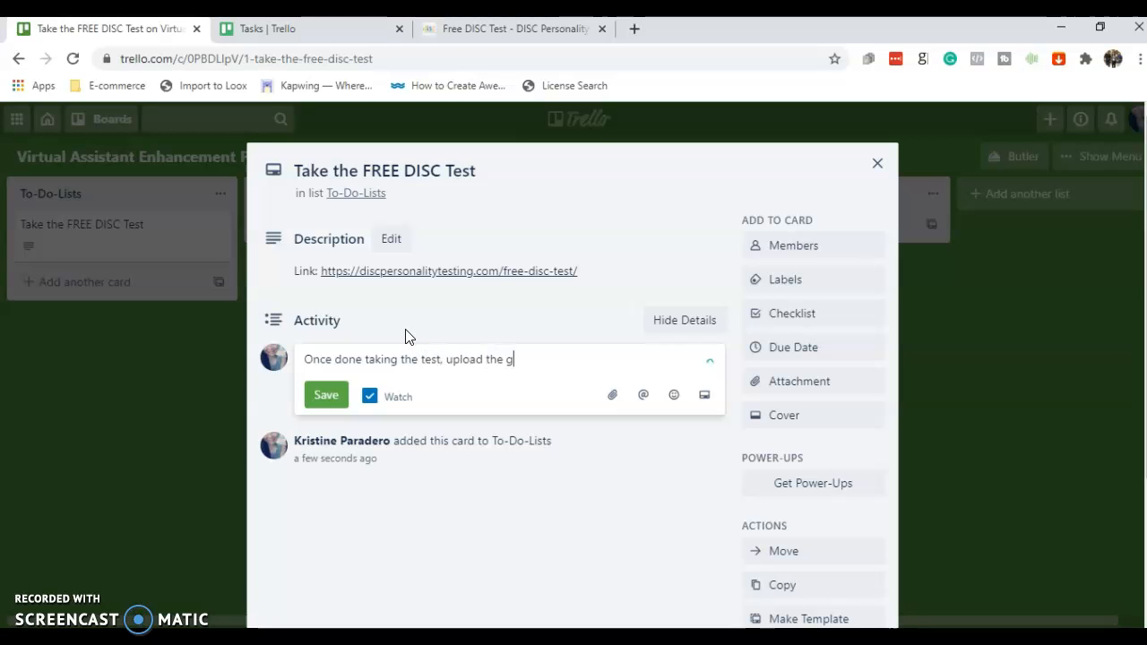
text(ifile here.)
click(324, 395)
click(375, 431)
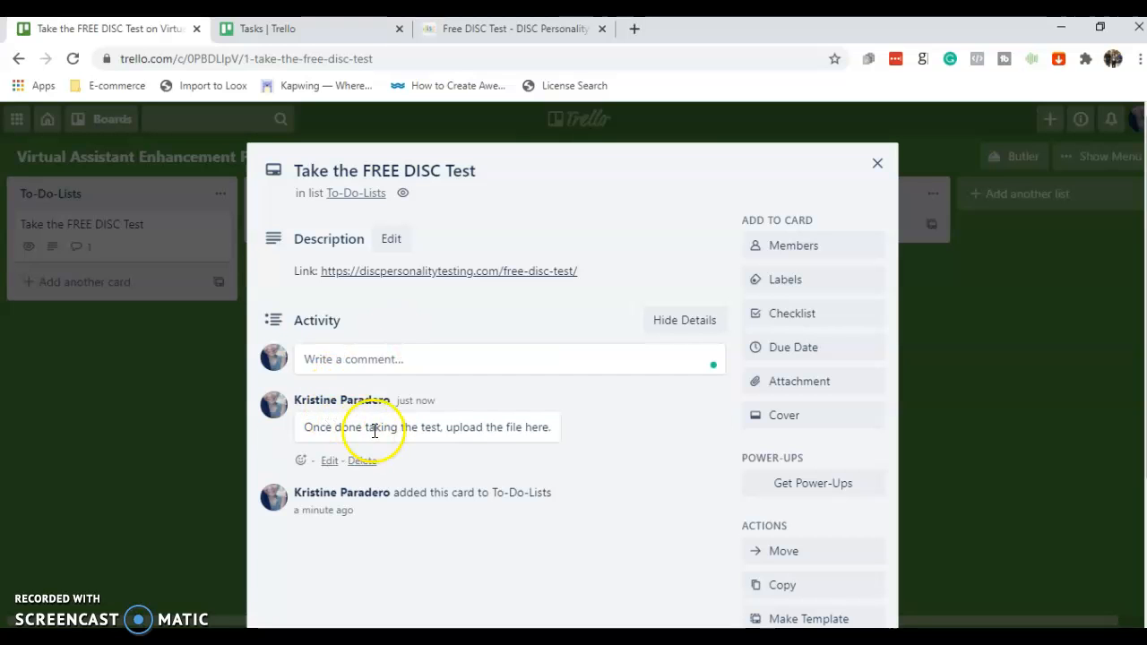
Step: Look over the comment's attachment sources, including files on the computer, and the card's other options, then close the card without attaching anything
click(625, 354)
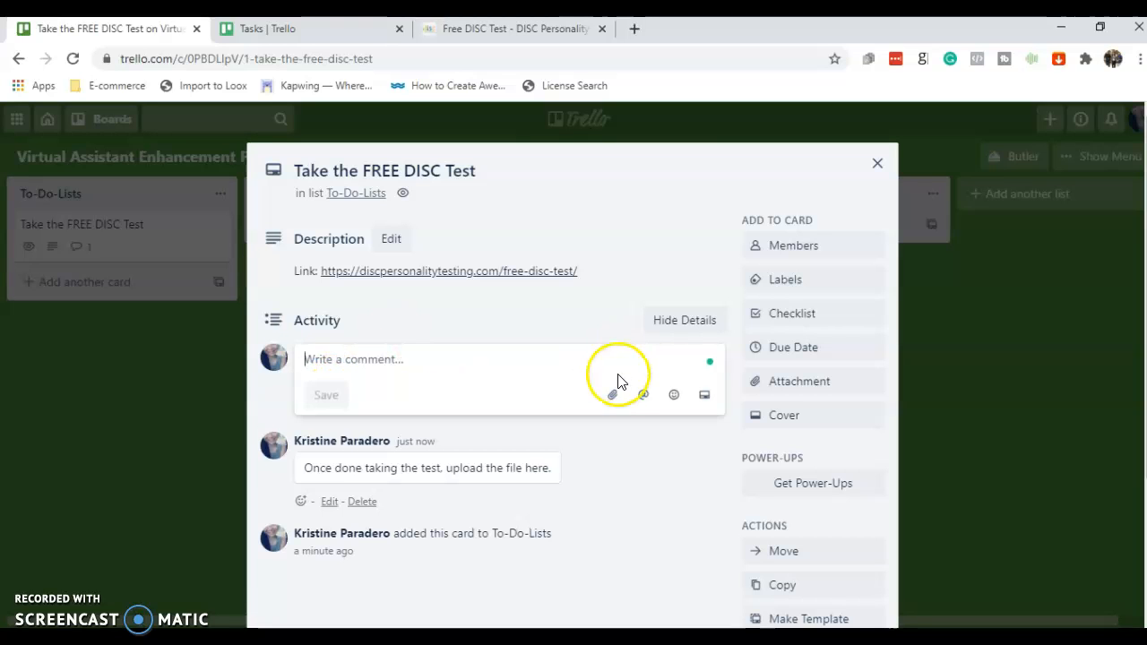
click(613, 395)
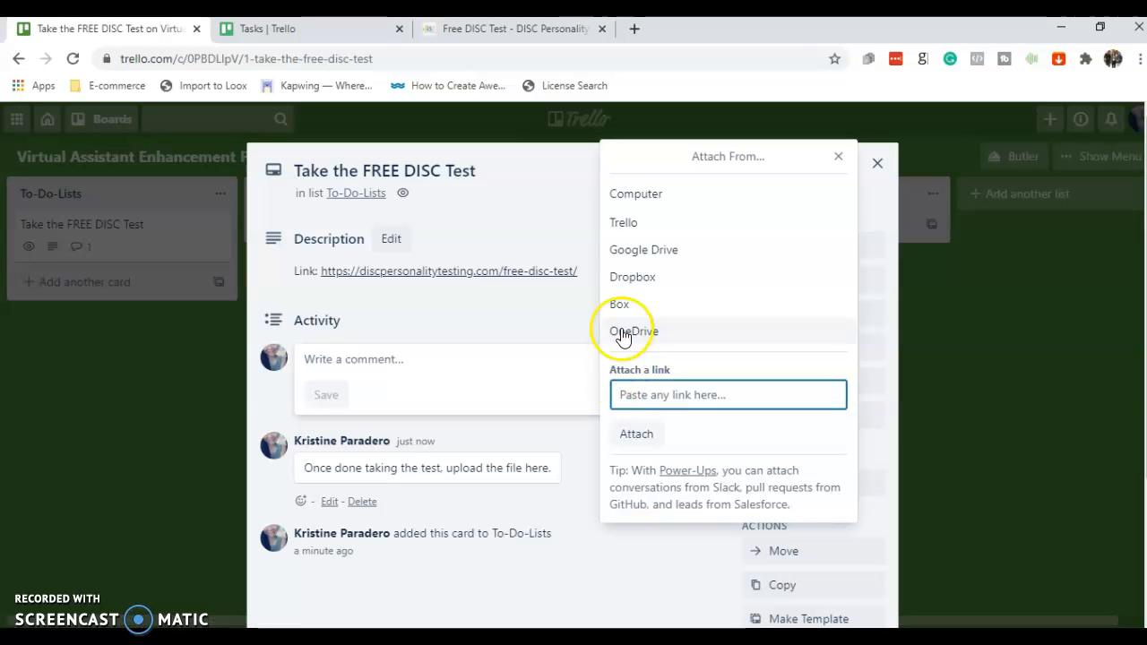
click(654, 195)
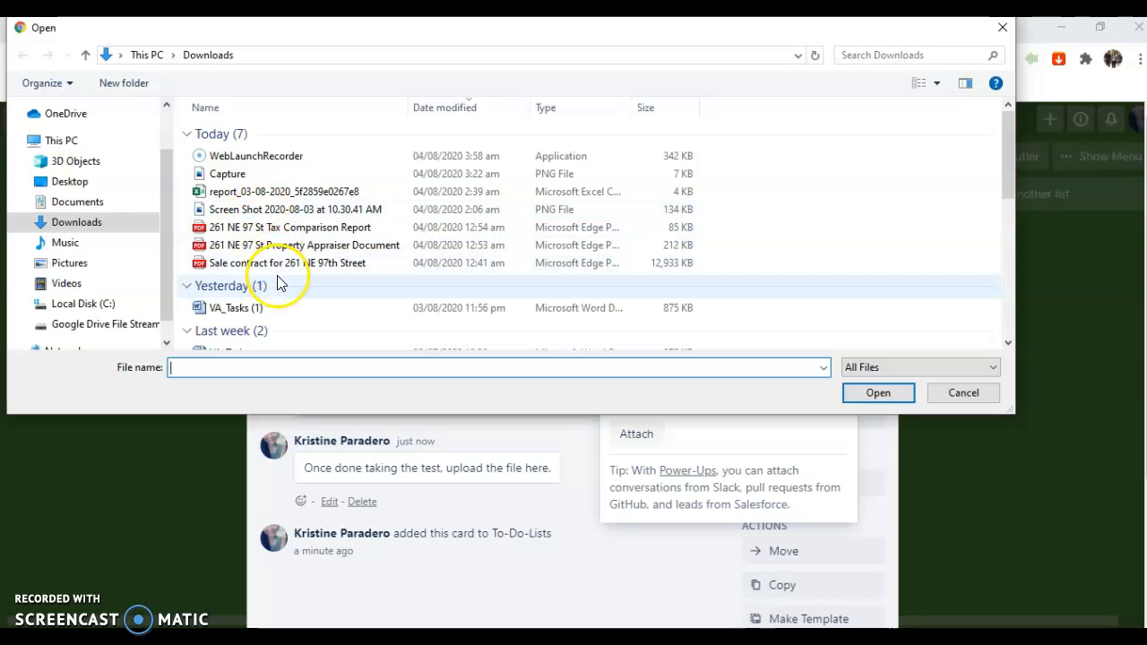
click(968, 393)
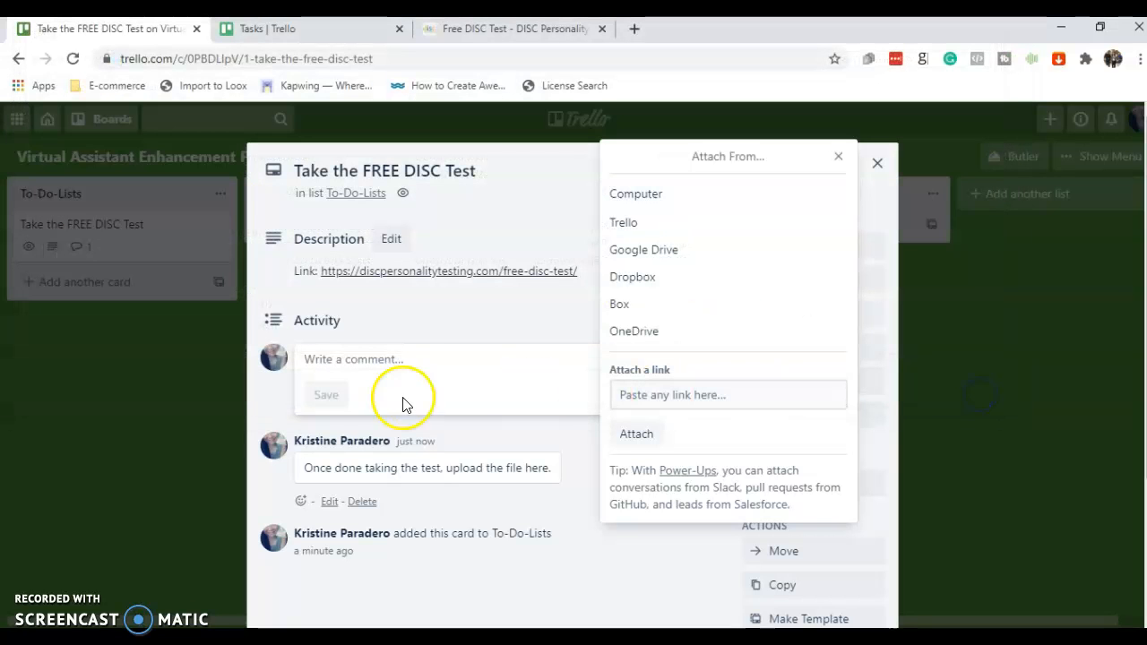
click(122, 397)
scroll(831, 318, down, 1)
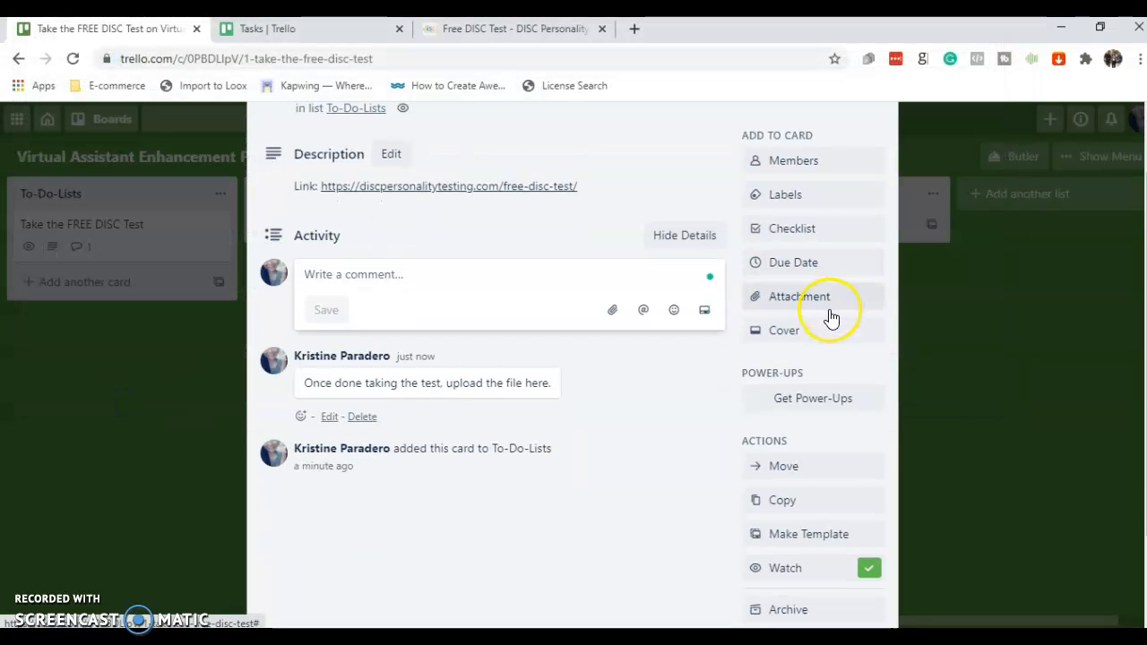
scroll(831, 318, down, 1)
scroll(821, 318, up, 2)
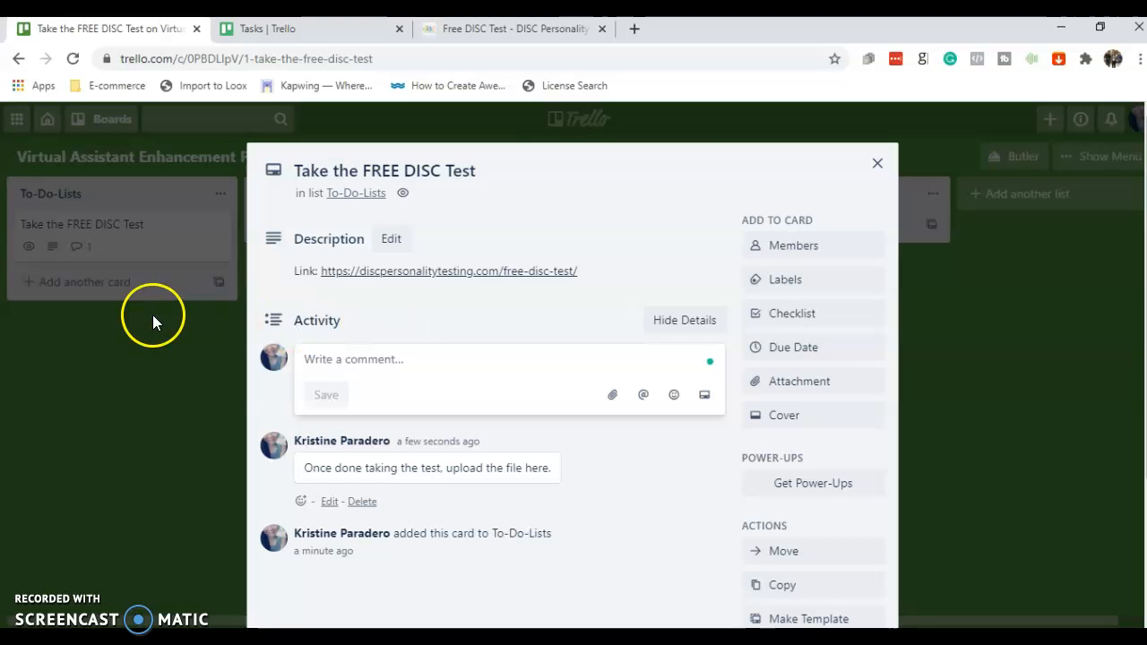
click(172, 364)
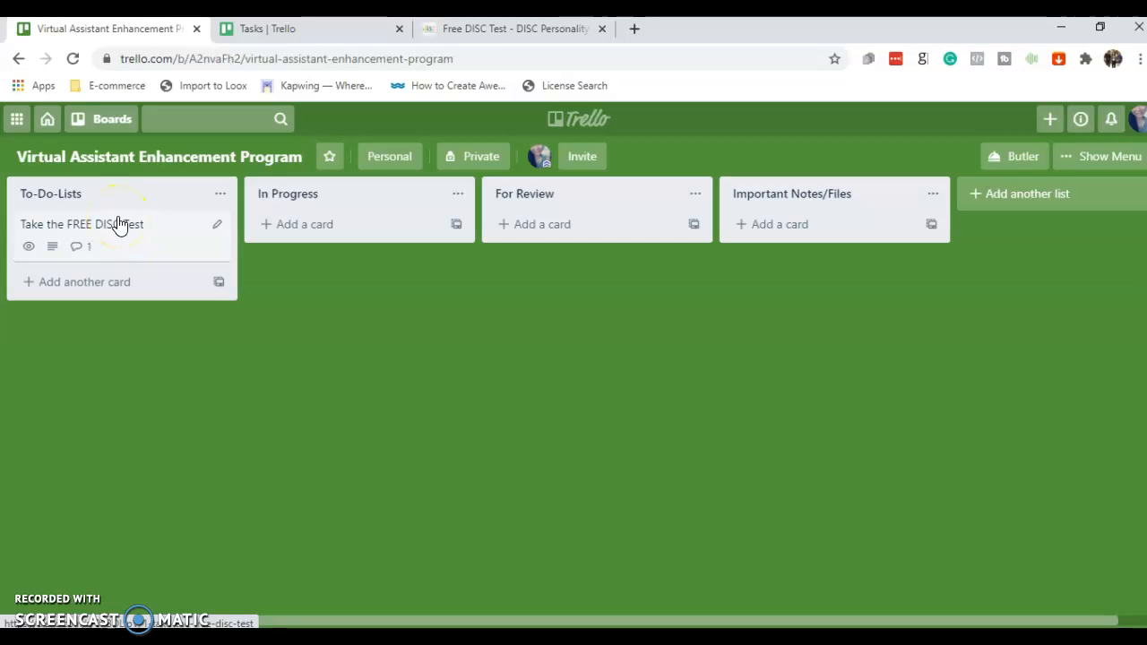
Step: Demonstrate moving the "Take the FREE DISC Test" card through In Progress and For Review, and return it to To-Do-Lists
drag(120, 224, 356, 223)
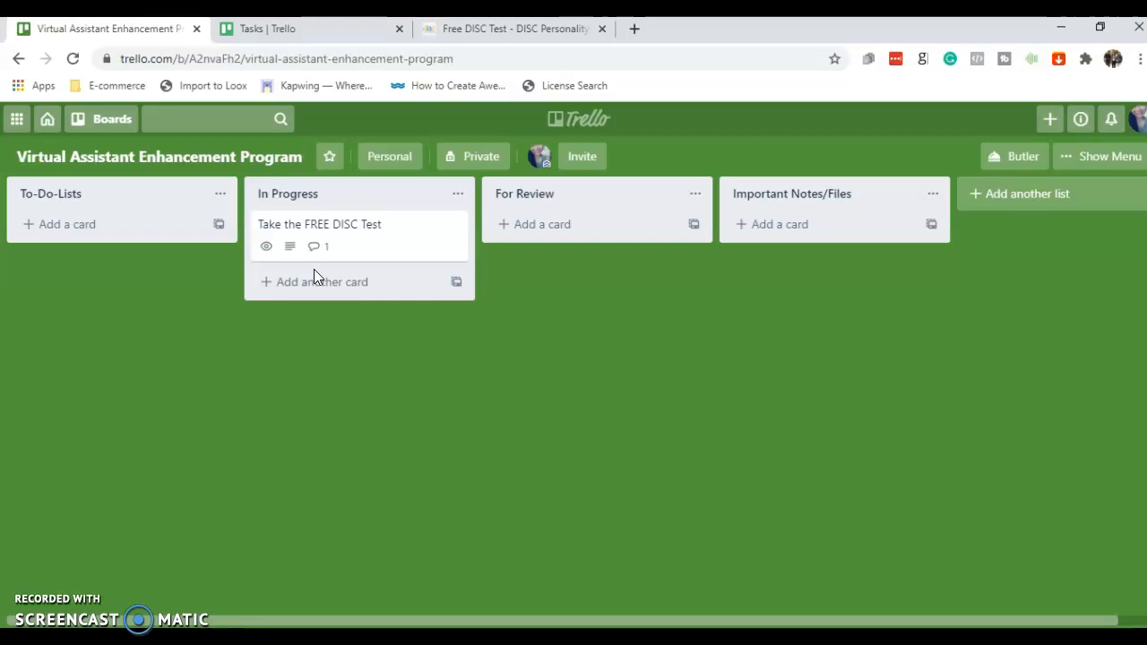
drag(346, 249, 586, 251)
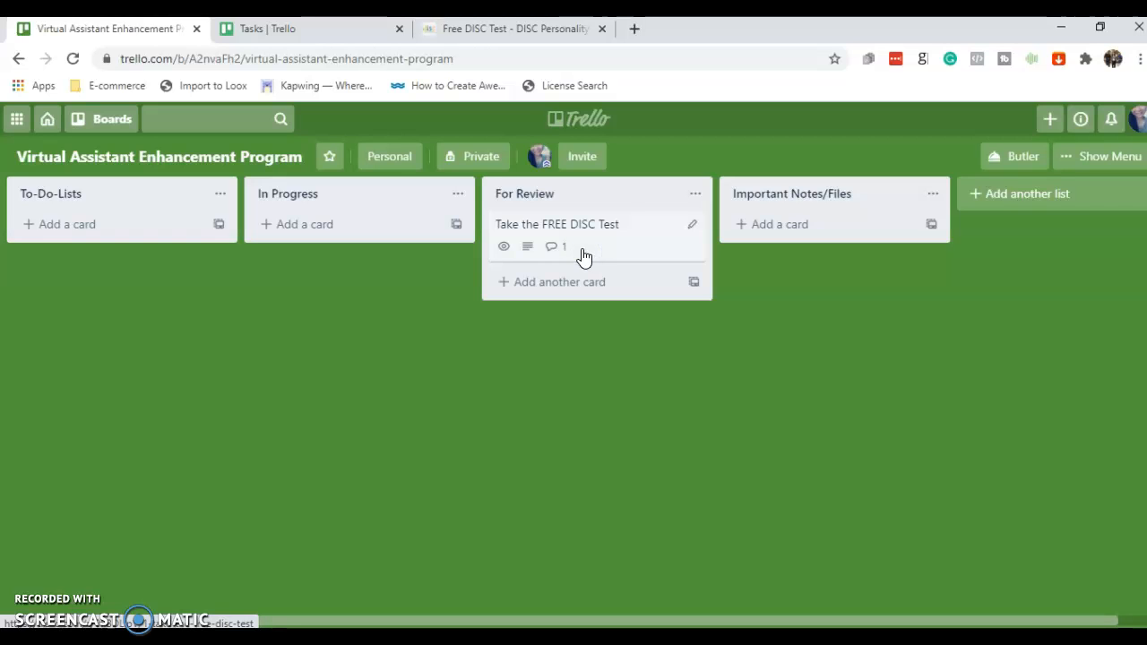
click(786, 224)
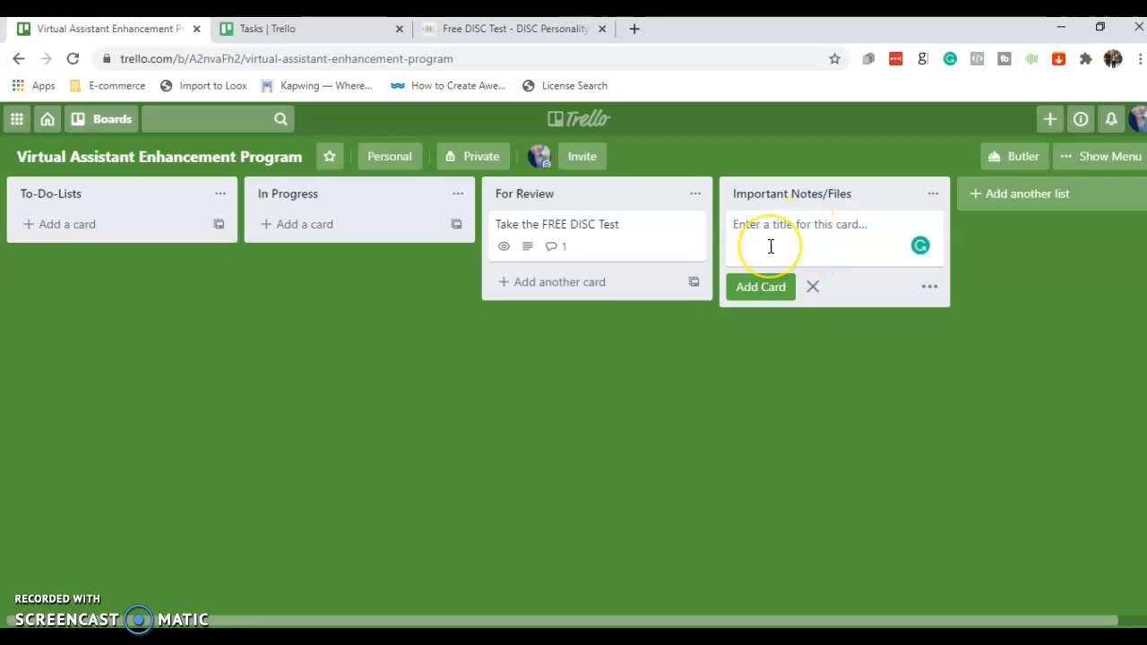
click(809, 290)
drag(652, 239, 180, 233)
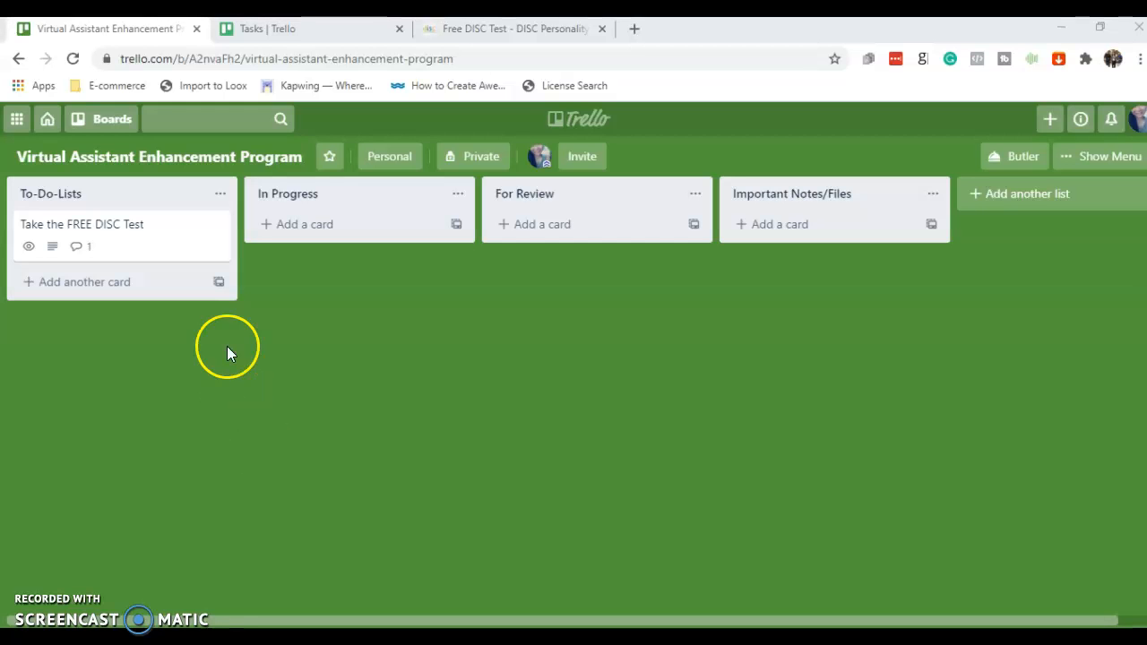
Step: Search Google for "typing test" in a new browser tab and open the TypingTest.com result
click(635, 29)
text(go)
key(Return)
text(typing y)
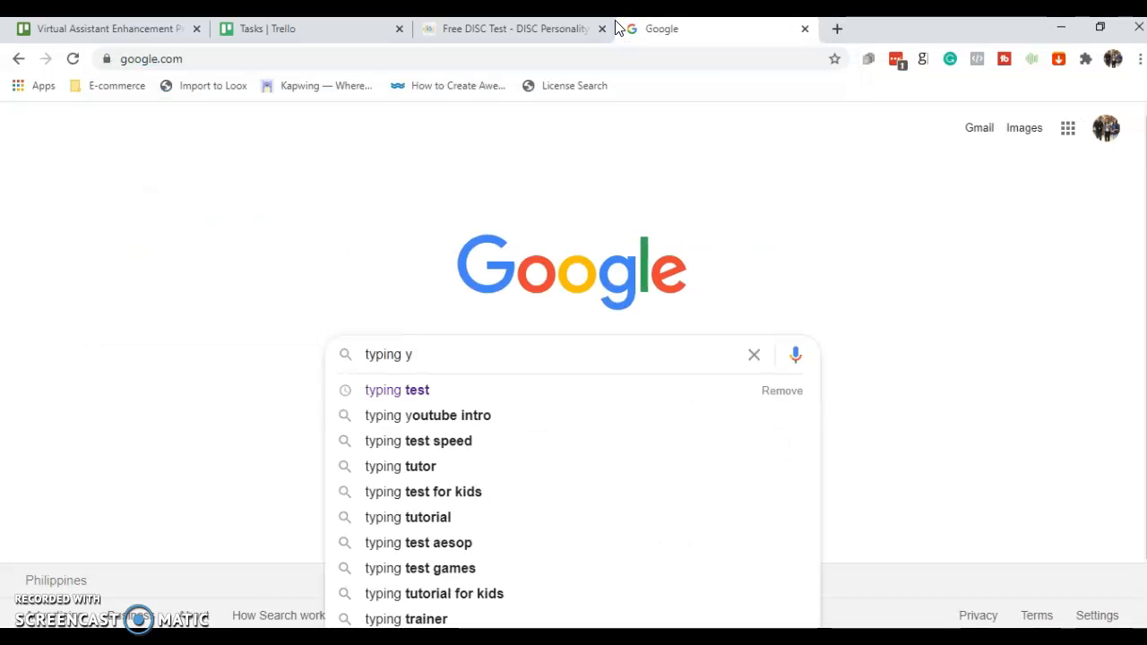
key(Down)
key(Return)
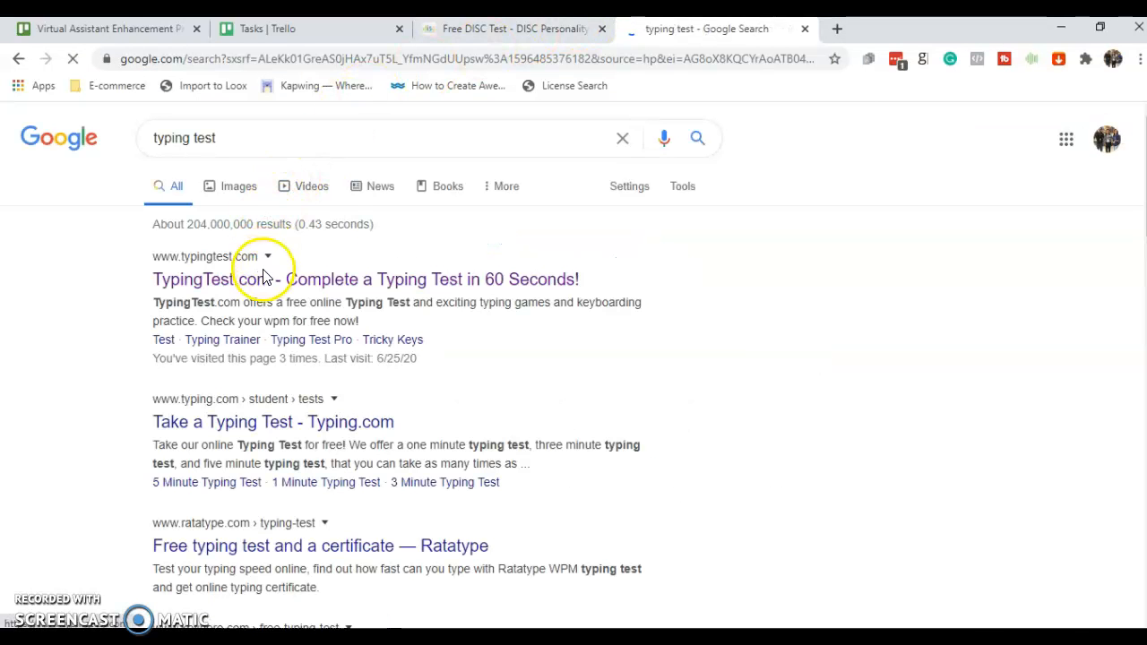
scroll(260, 407, down, 2)
scroll(264, 398, up, 1)
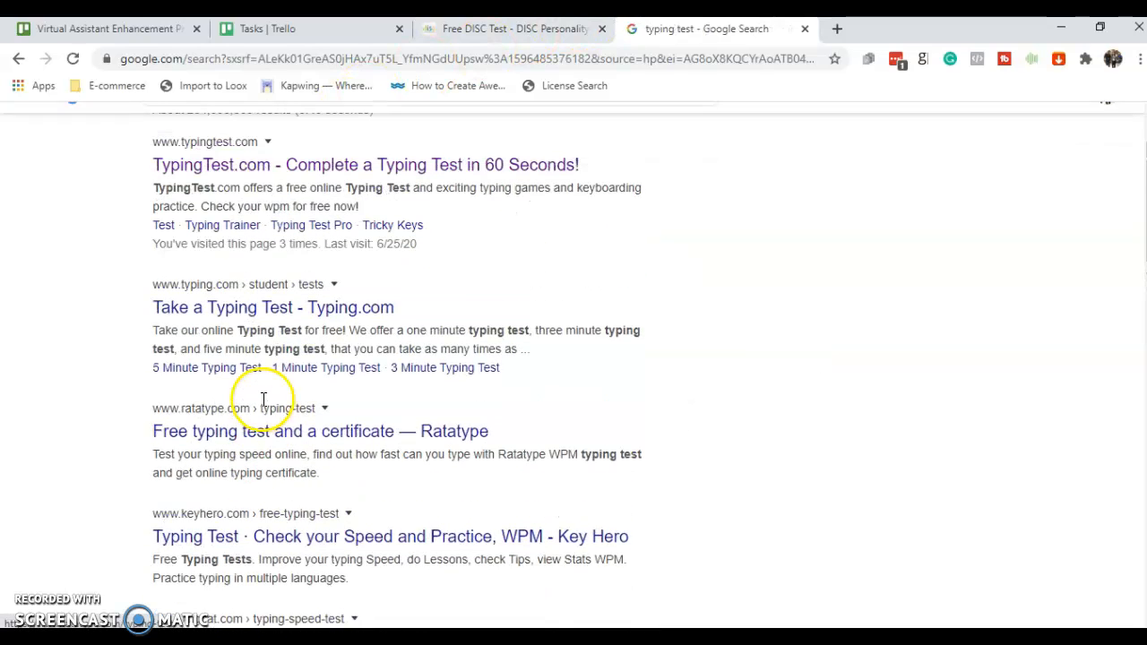
click(256, 195)
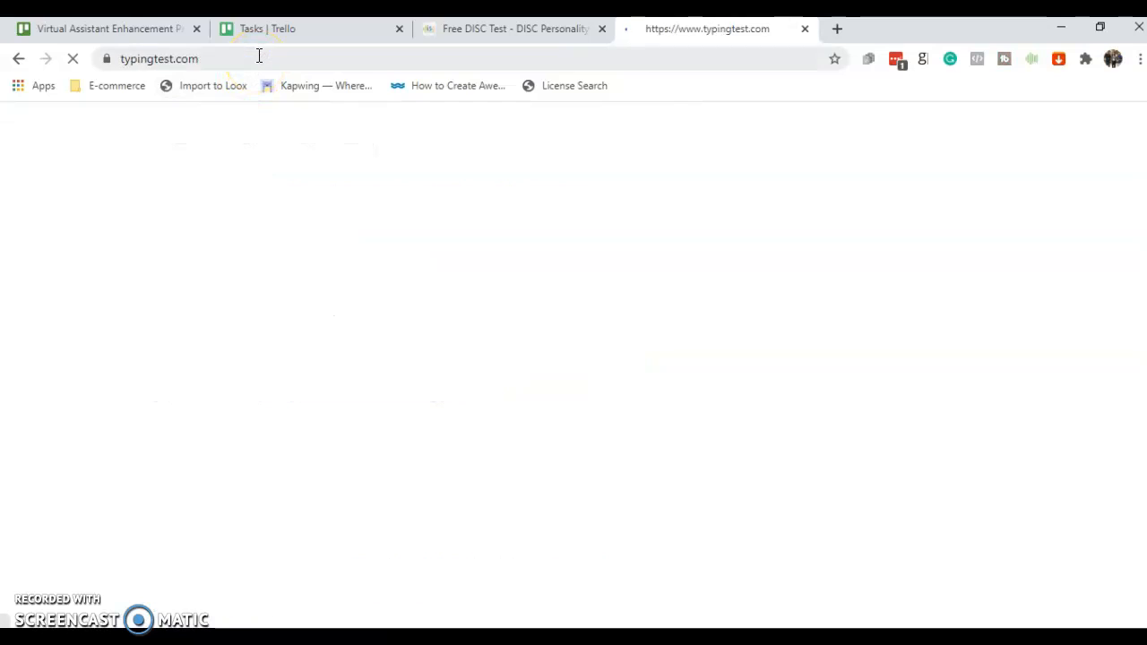
Step: Copy the TypingTest.com page address and switch back to the Virtual Assistant Enhancement Program board in Trello
right_click(258, 59)
key(ctrl+c)
click(289, 149)
click(308, 27)
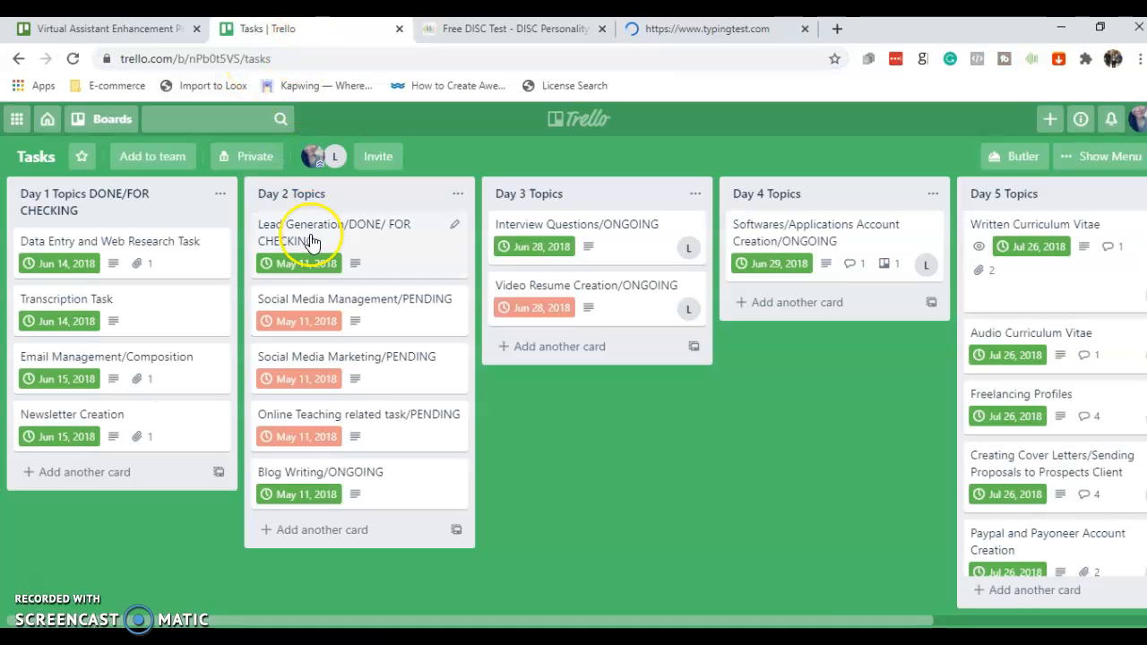
click(110, 29)
Step: Add a card titled "Take the TYPING SPEED Test" to the To-Do-Lists list
click(117, 277)
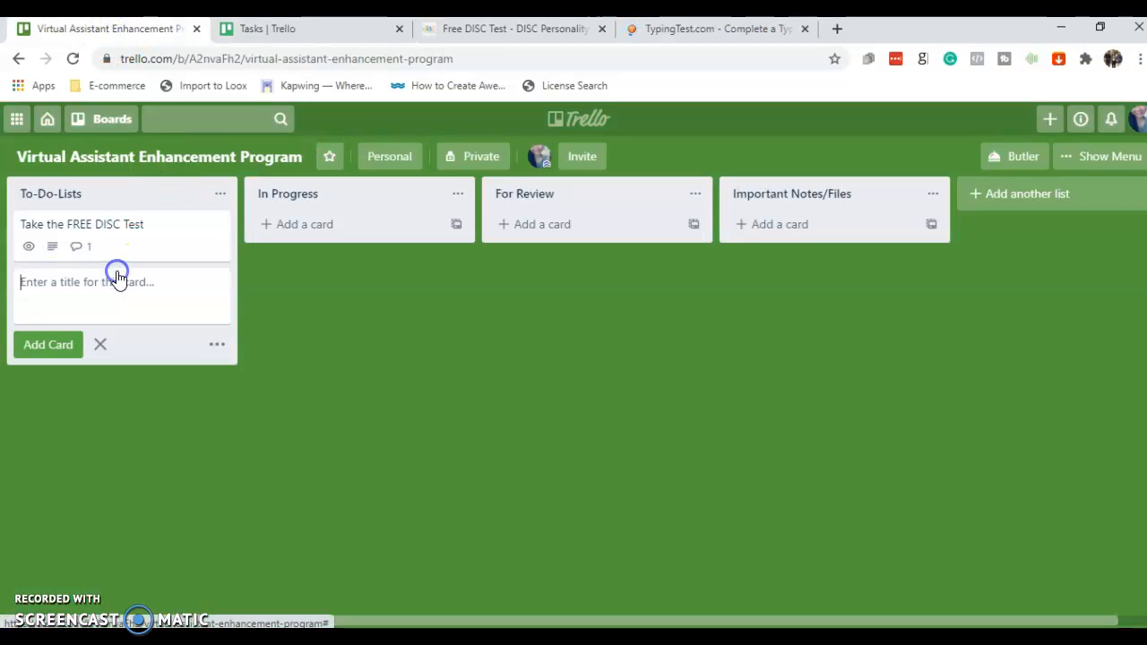
text(Take )
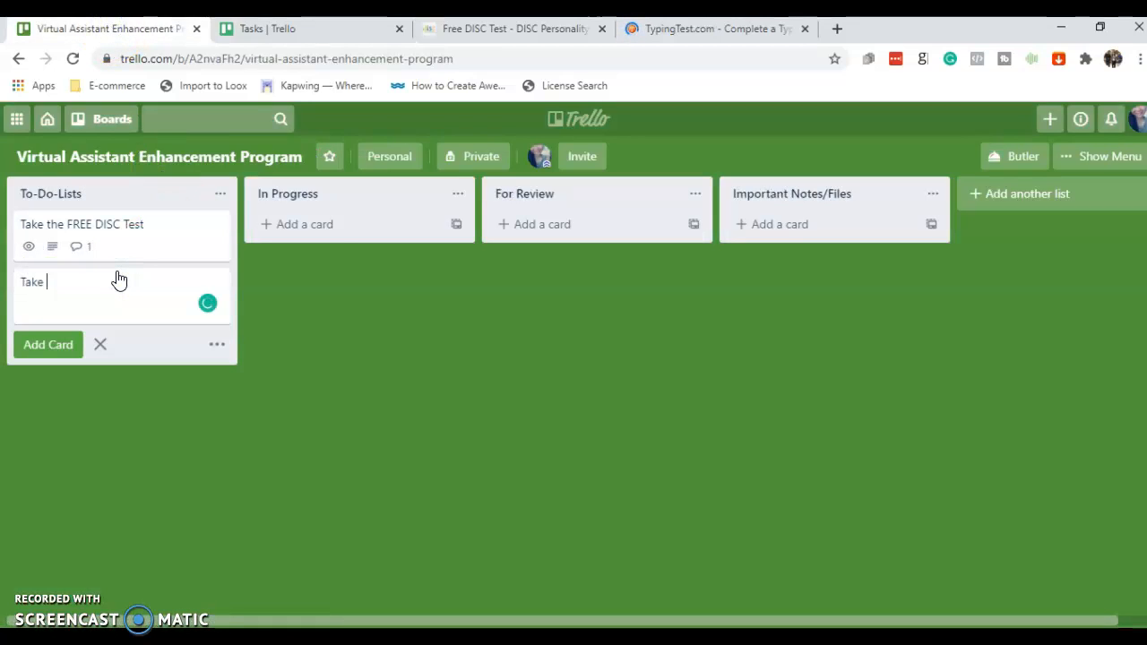
text(the TYP)
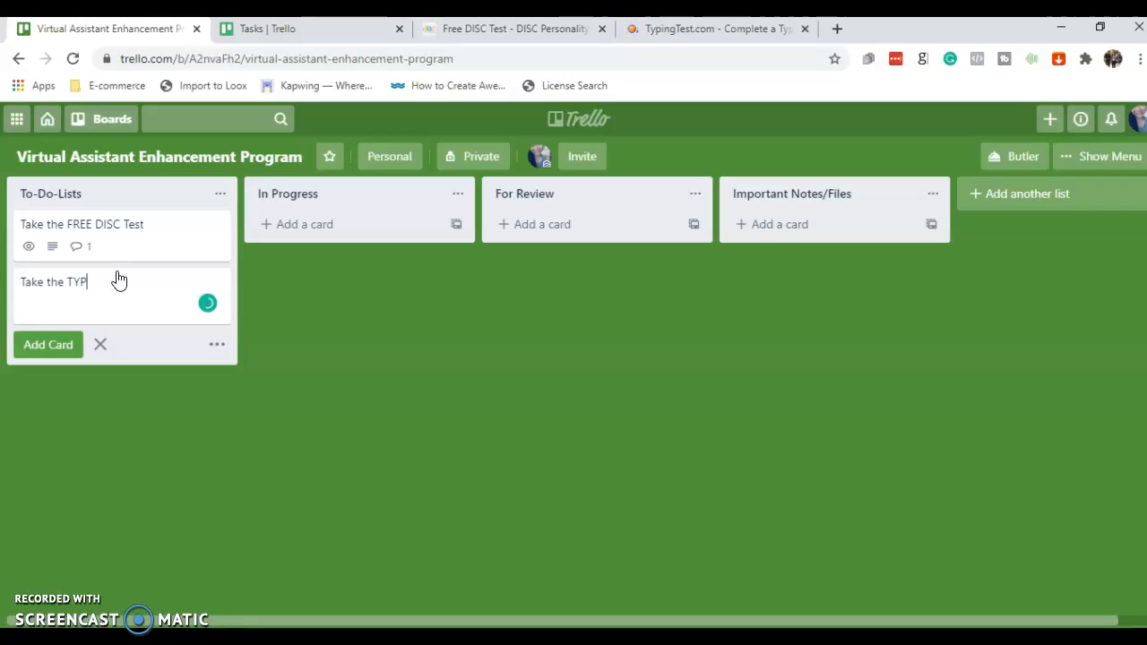
text(ING SPEED Test)
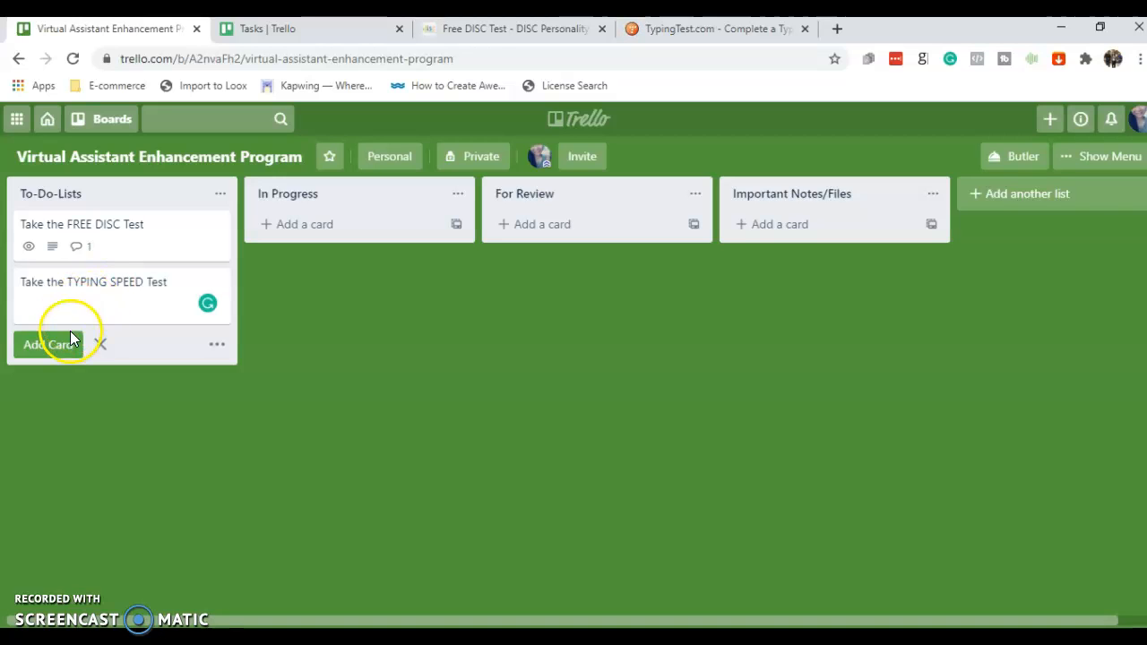
click(69, 345)
click(98, 366)
click(135, 294)
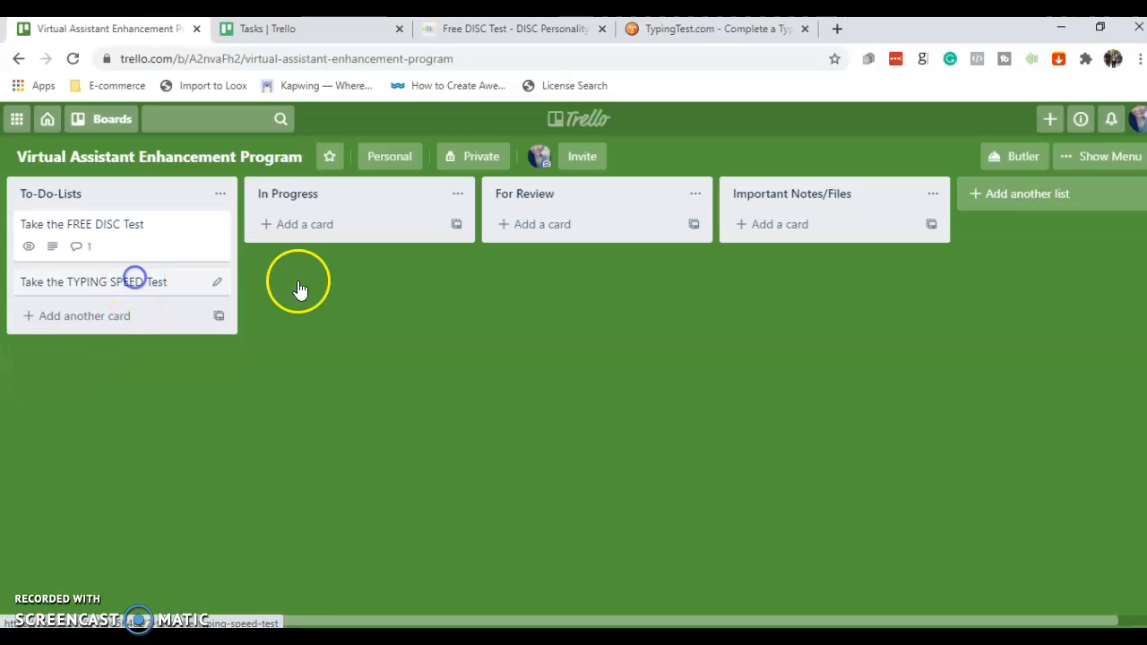
click(445, 280)
key(ctrl+v)
click(315, 375)
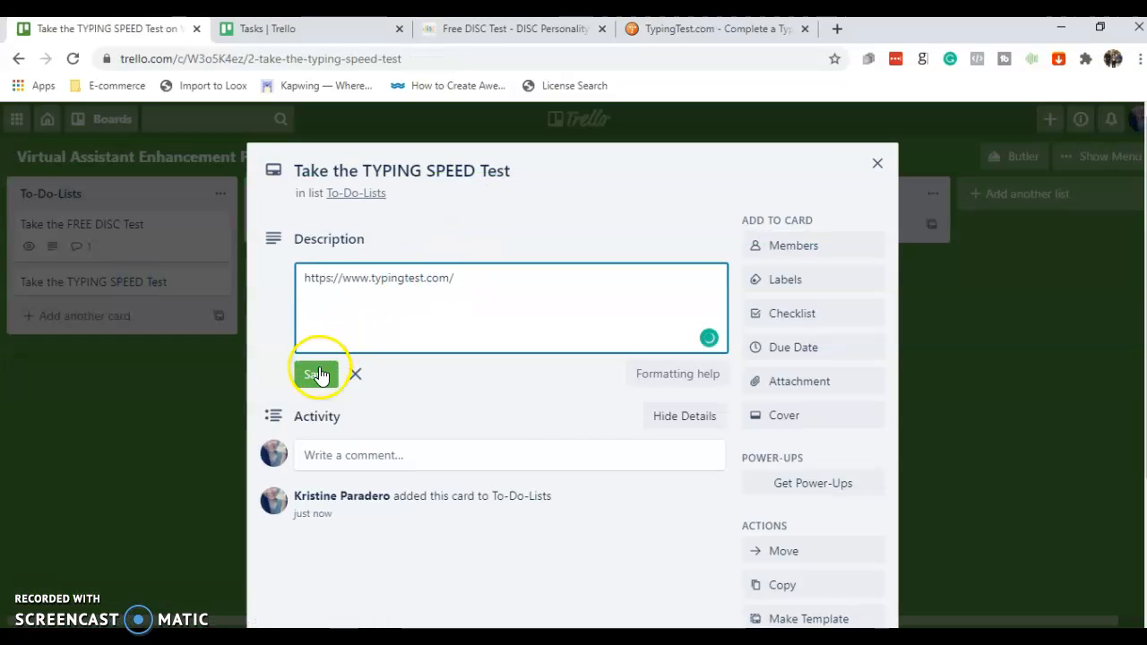
click(156, 376)
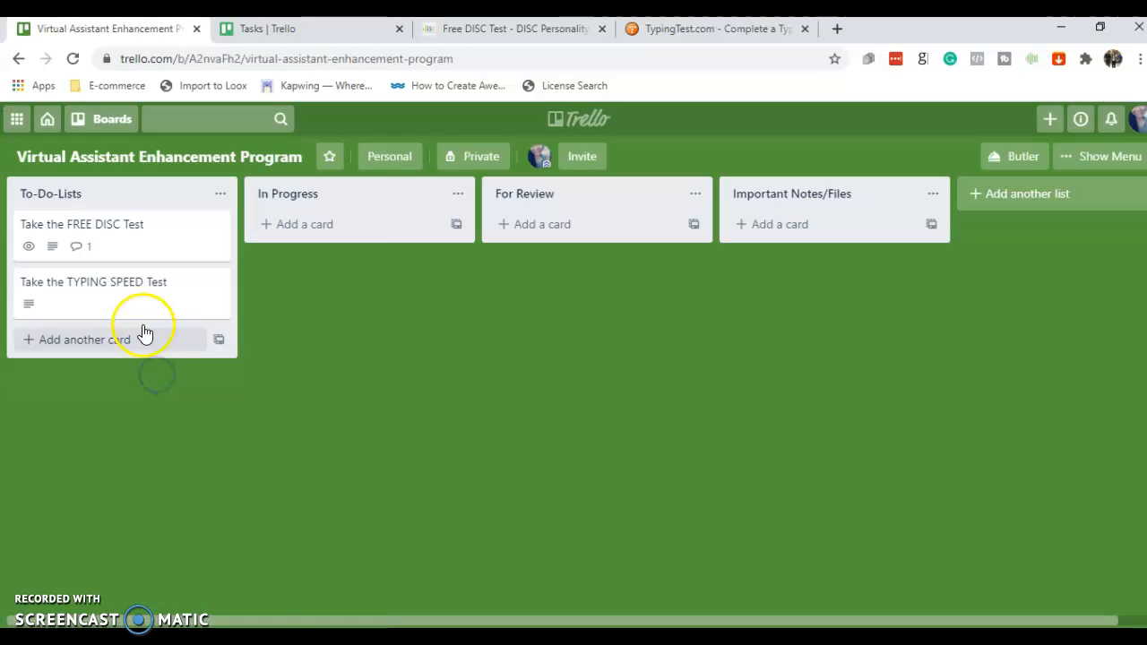
Step: Copy the comment "Once done taking the test, upload the file here." from the "Take the FREE DISC Test" card and close the card
click(130, 290)
click(194, 238)
click(164, 225)
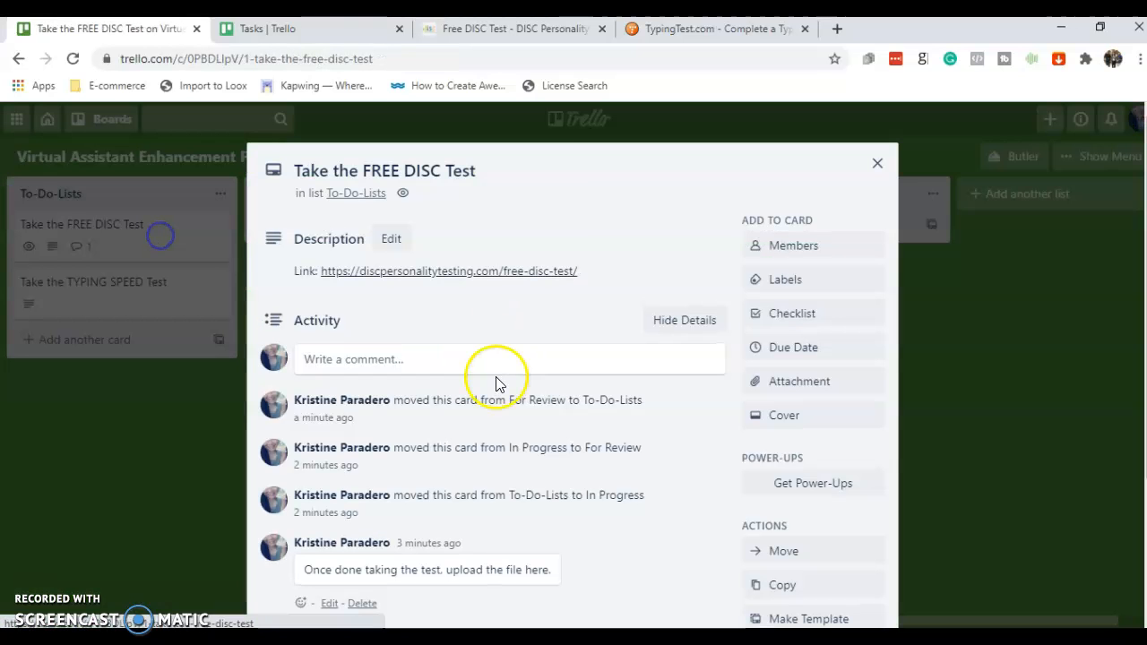
triple_click(448, 570)
right_click(448, 570)
click(484, 460)
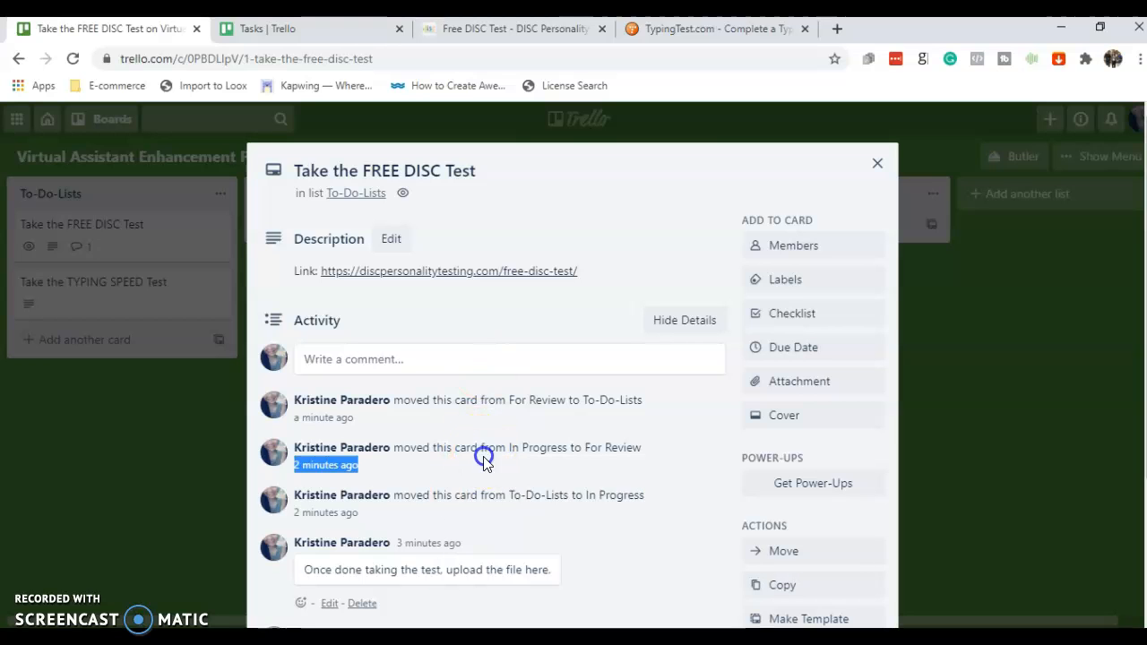
triple_click(409, 568)
right_click(409, 570)
click(436, 455)
click(144, 331)
Step: Save the copied upload instruction as a comment on the "Take the TYPING SPEED Test" card and return to the board
click(139, 285)
click(455, 353)
key(ctrl+v)
click(326, 428)
click(212, 419)
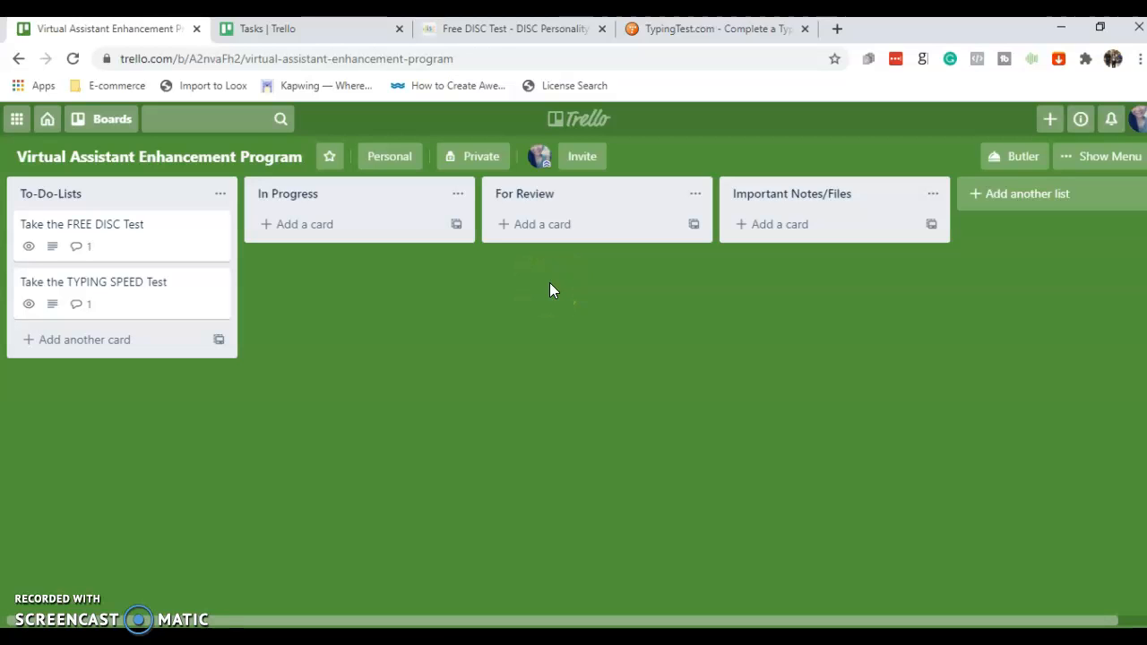
click(999, 200)
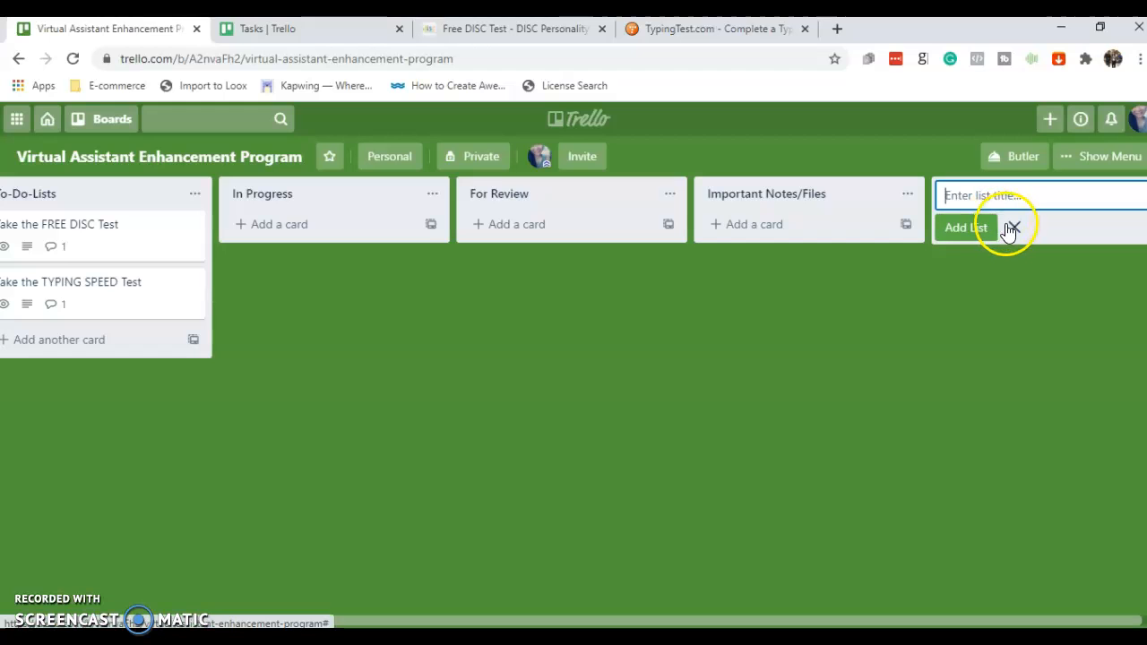
click(1011, 230)
click(108, 244)
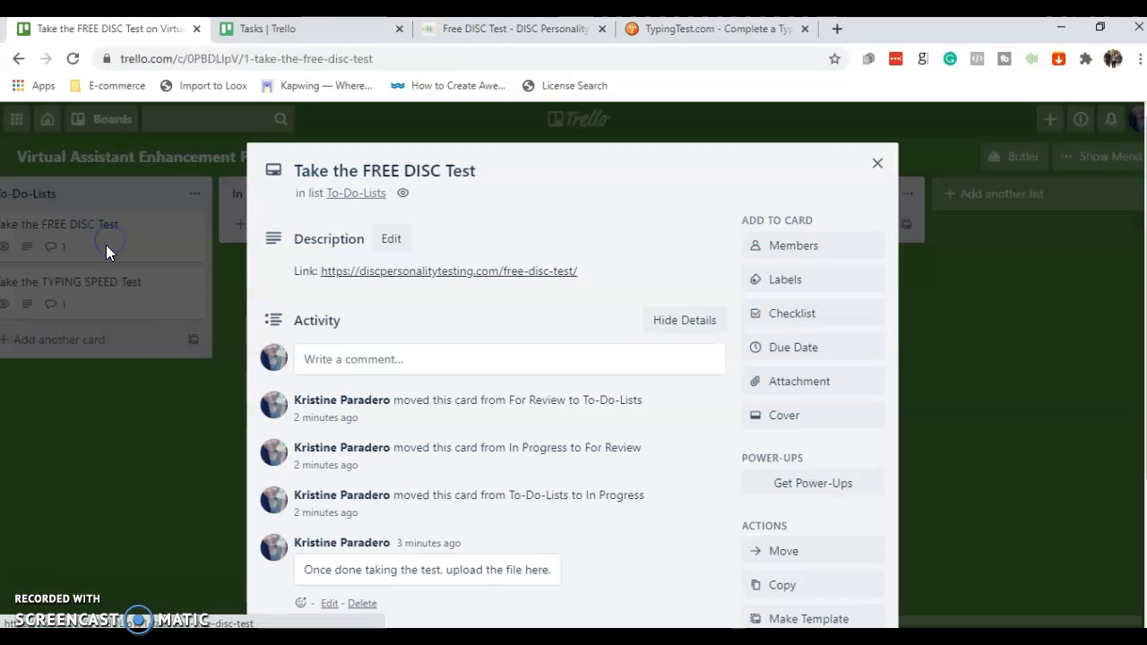
click(138, 396)
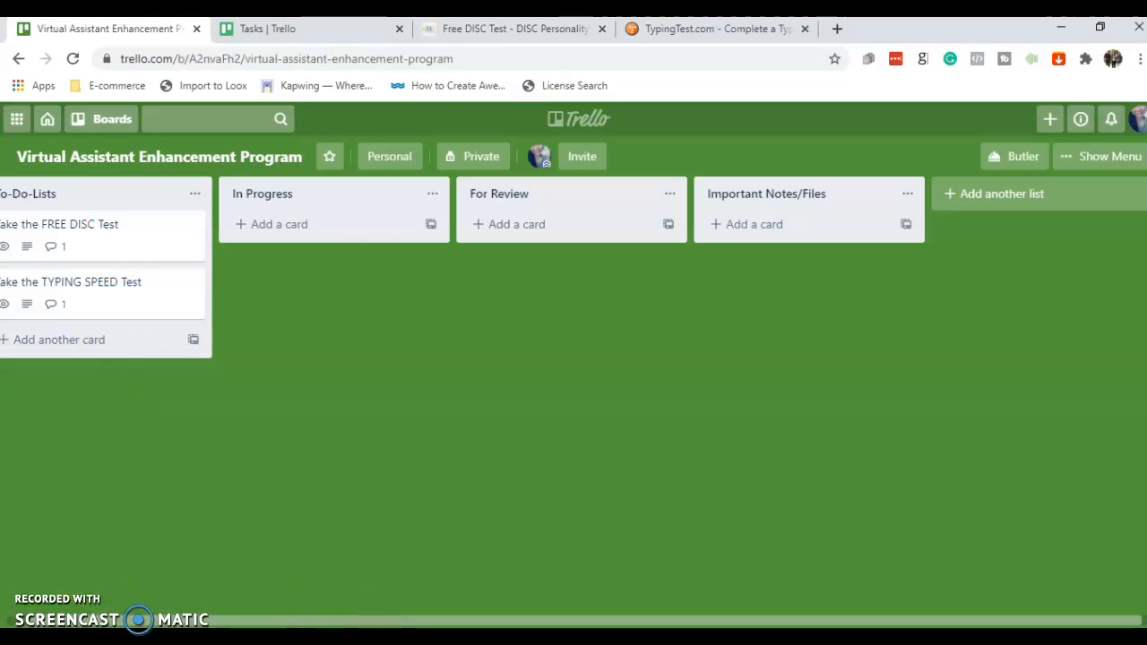
drag(397, 620, 194, 618)
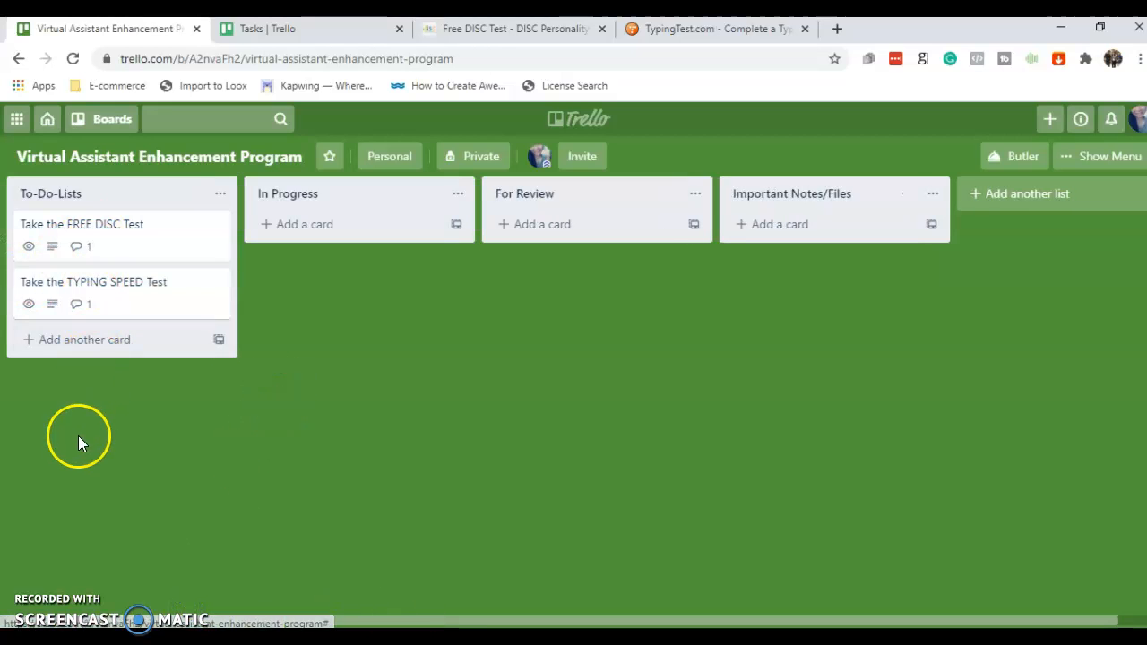
Step: Add a checklist titled "Names" to the "Take the FREE DISC Test" card
click(100, 244)
scroll(675, 344, down, 1)
scroll(138, 439, down, 3)
scroll(180, 431, up, 5)
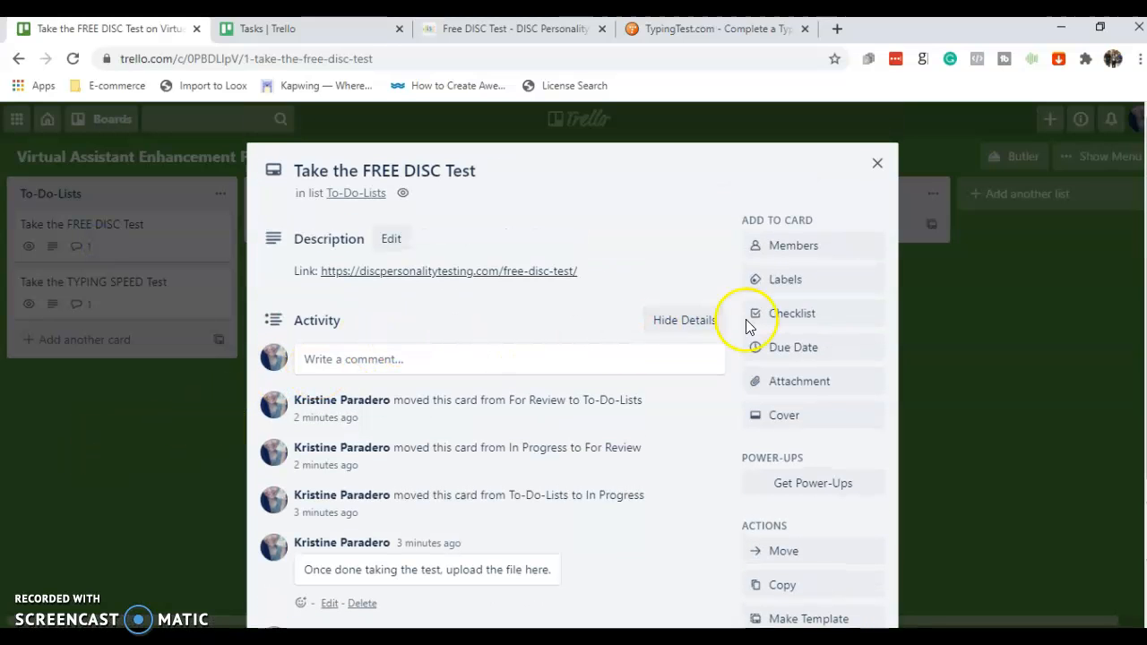
click(802, 313)
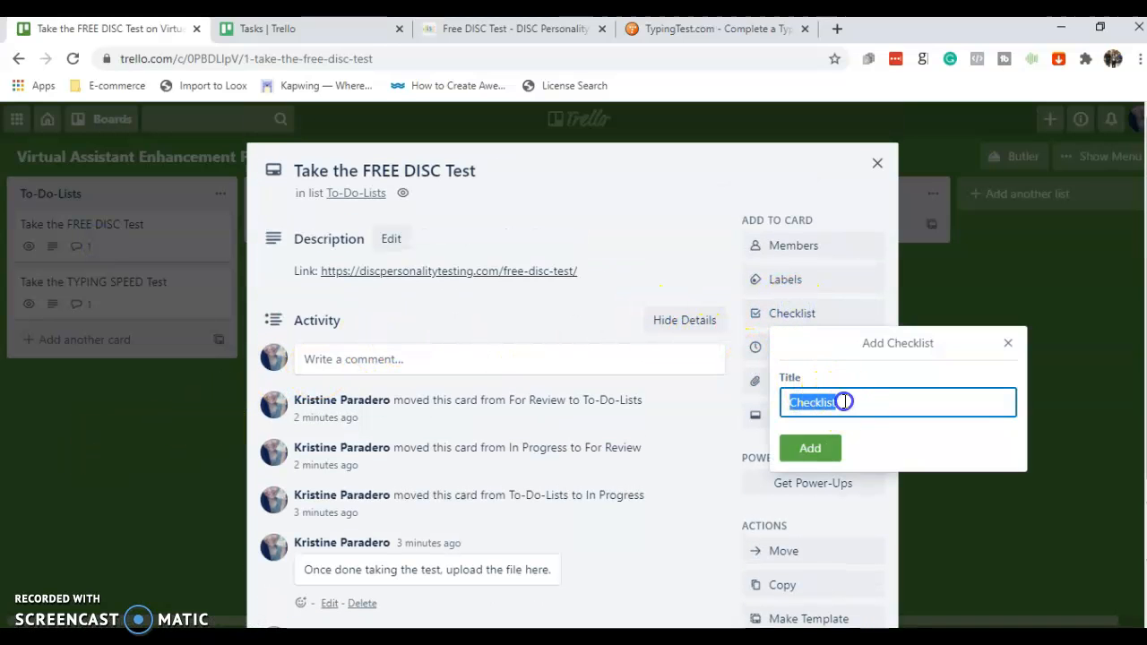
text(Names)
click(805, 444)
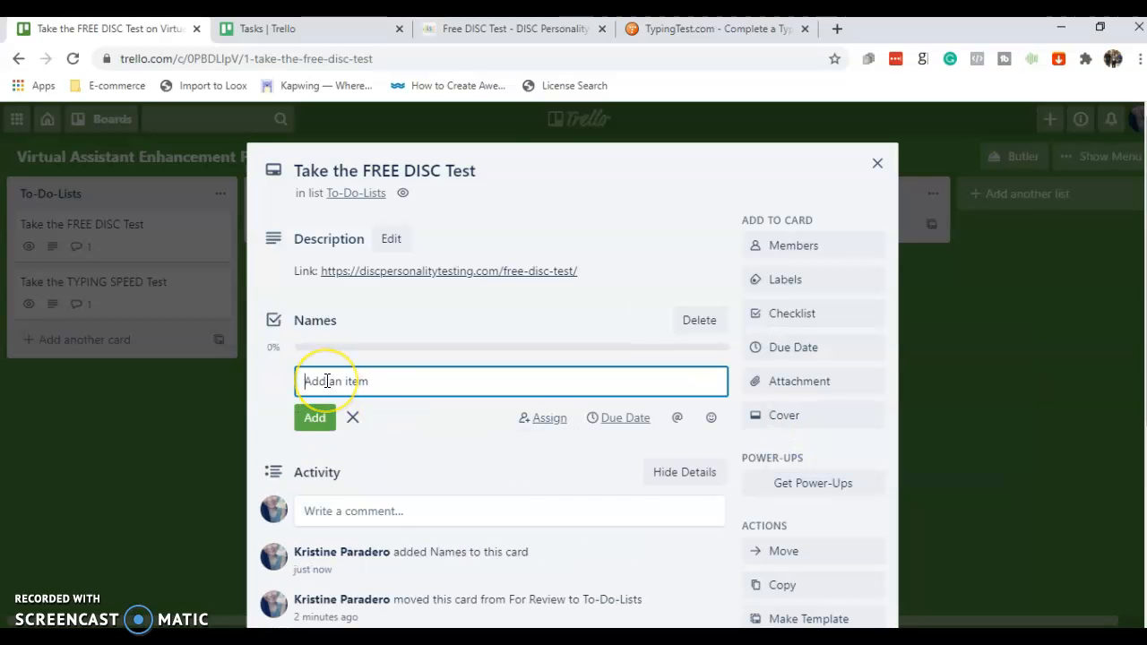
Step: Add the two participants' first names as items in the DISC card's Names checklist and finish adding items
text(Emery)
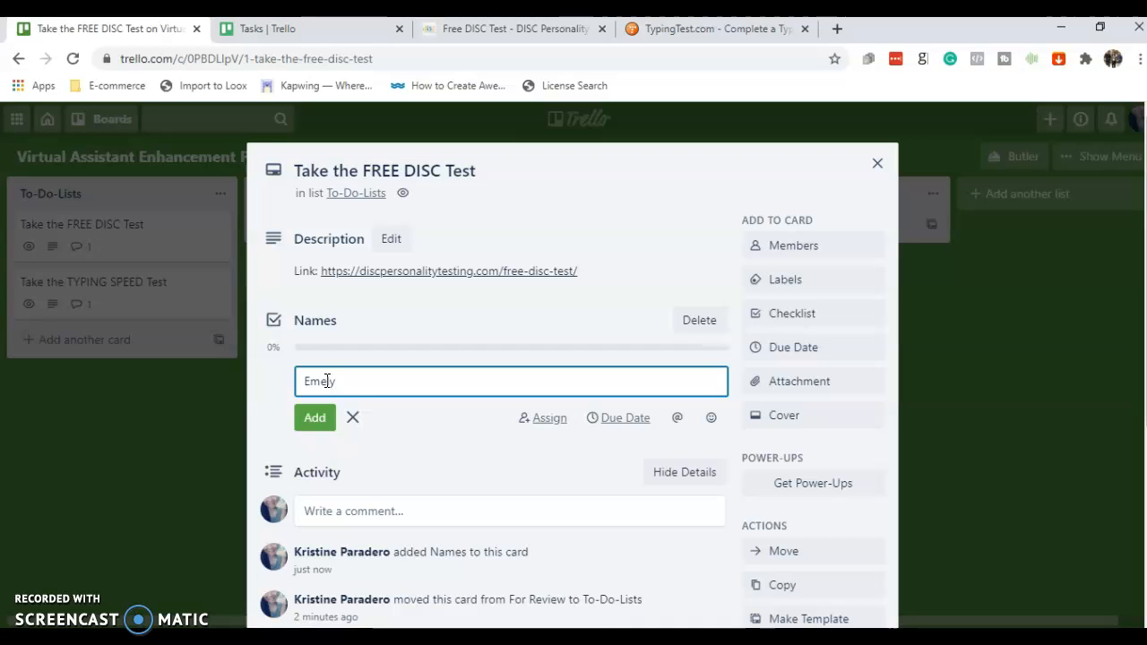
click(325, 416)
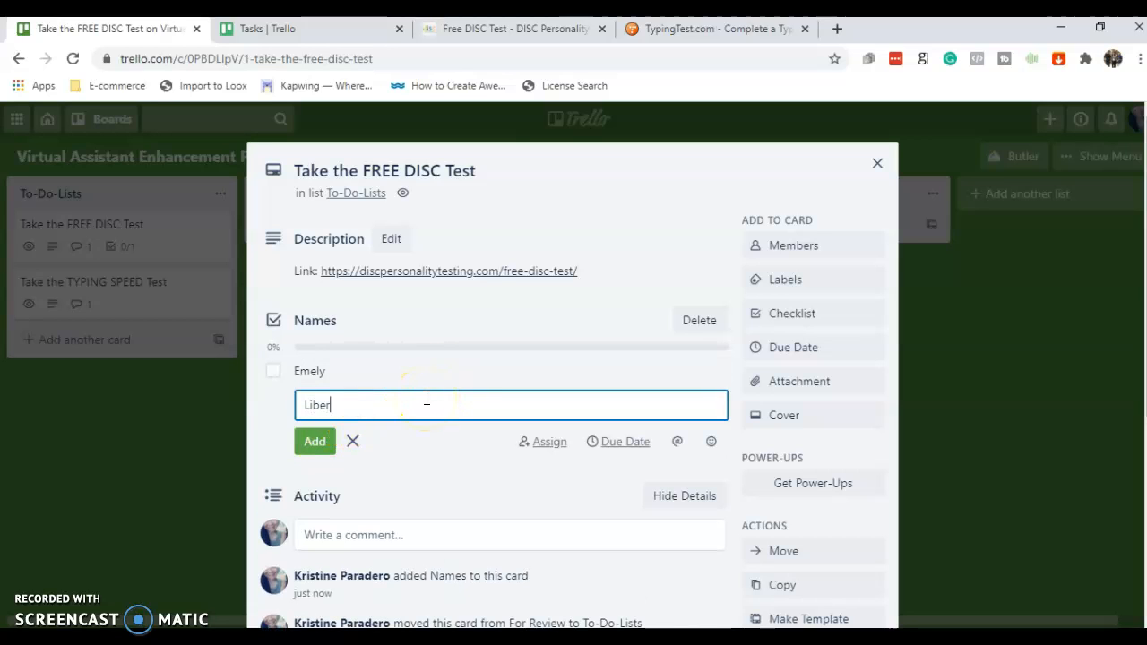
text(Liberty)
click(315, 441)
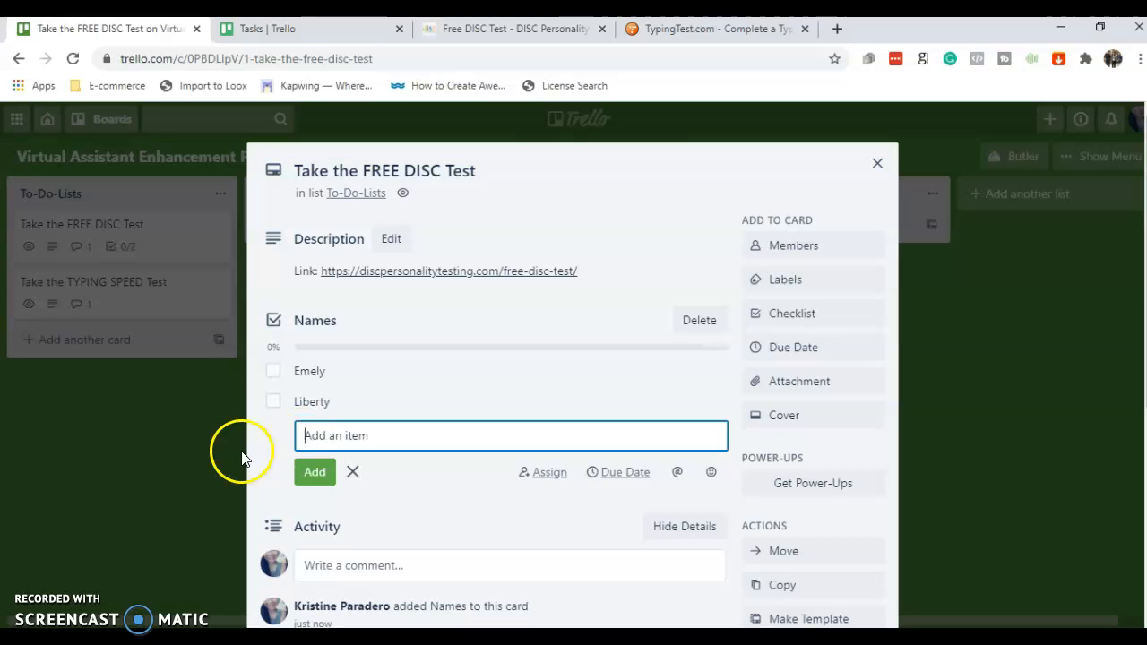
click(350, 475)
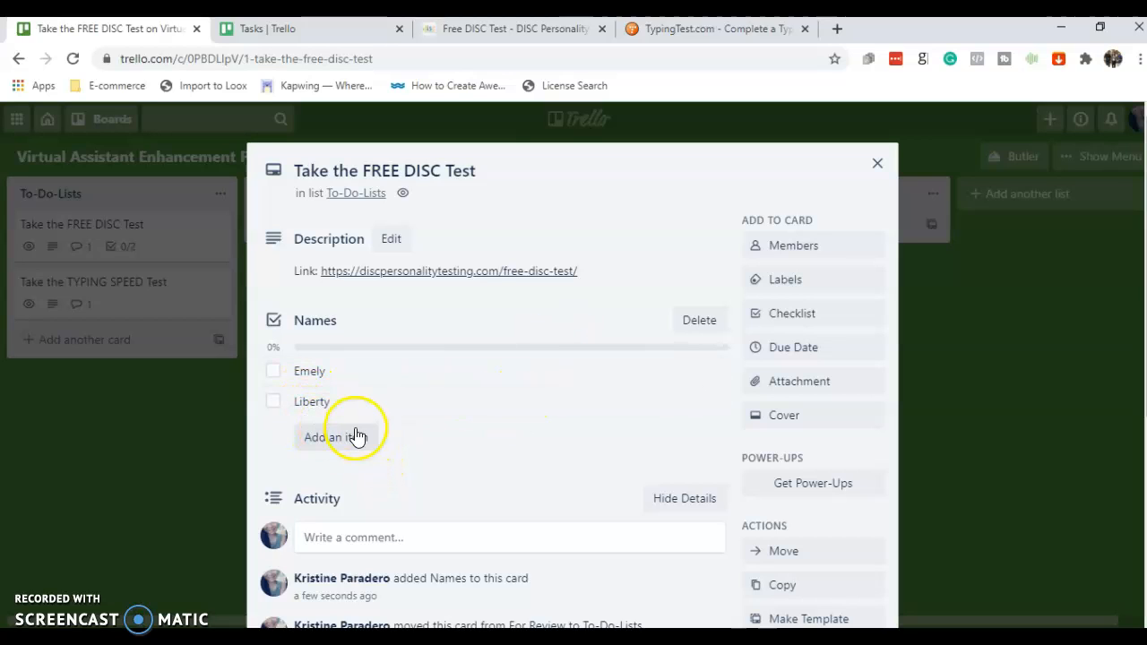
Step: Mark the first item of the DISC card's Names checklist as complete and clear the mark again
scroll(358, 437, down, 1)
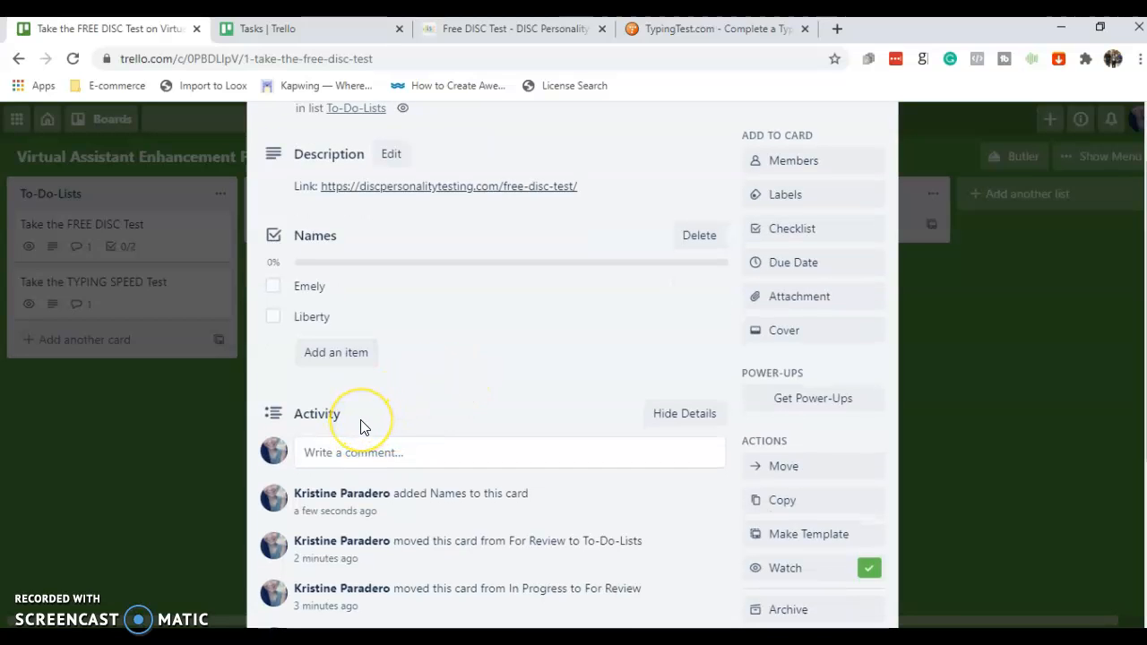
click(274, 291)
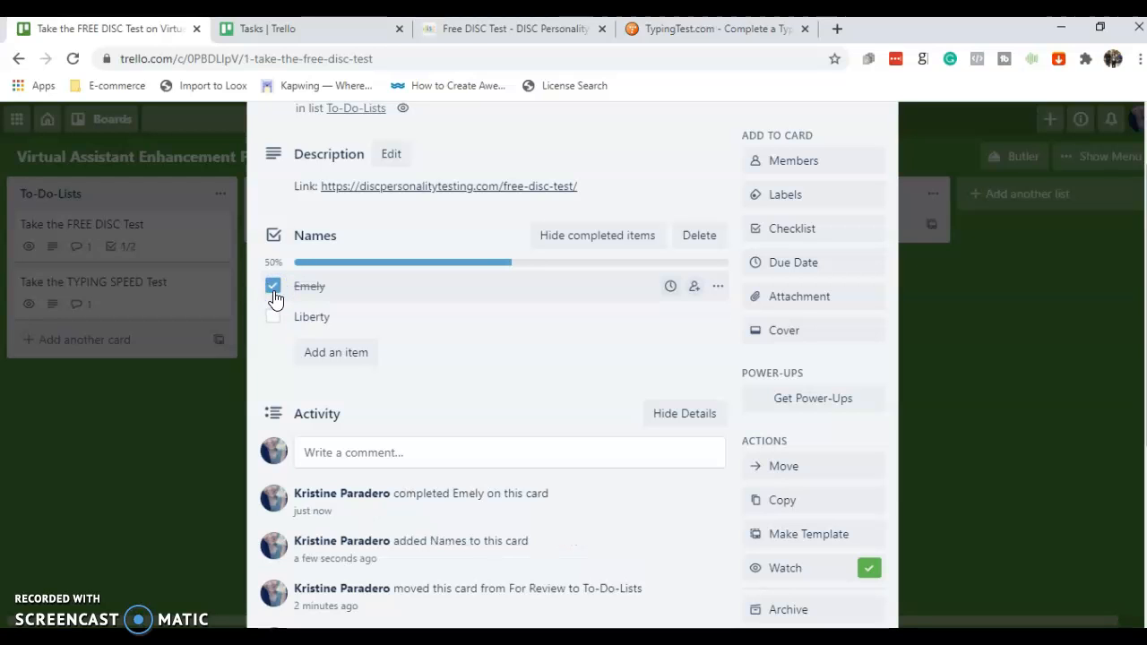
click(274, 292)
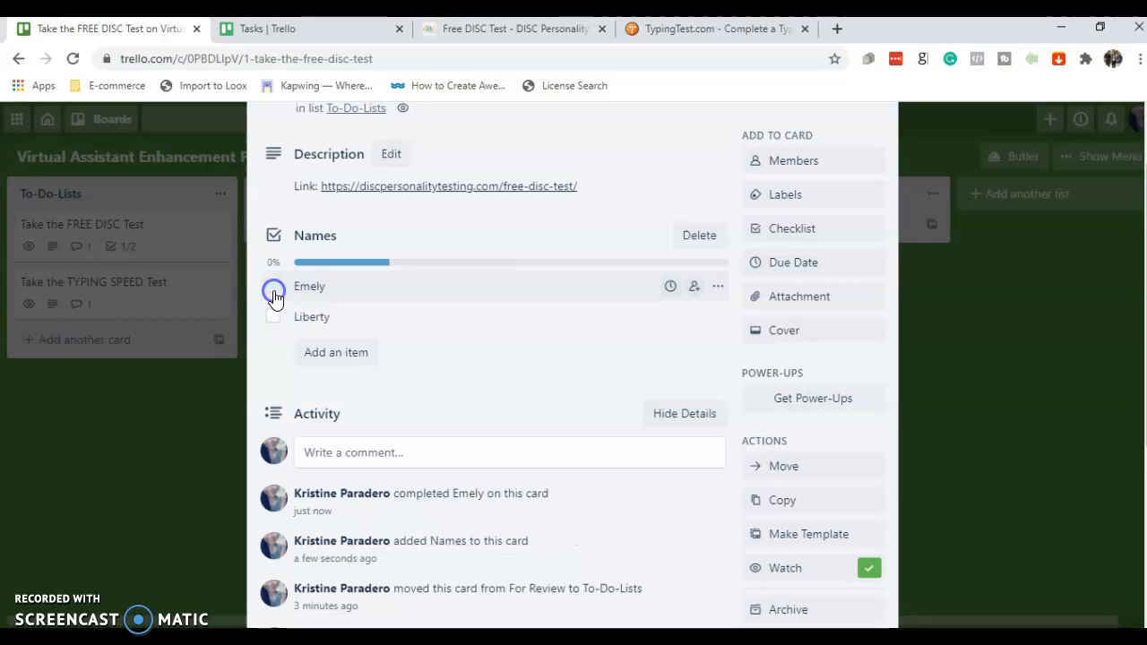
Step: Close the DISC card and add a checklist titled "Names" to the "Take the TYPING SPEED Test" card
scroll(508, 399, up, 2)
click(238, 410)
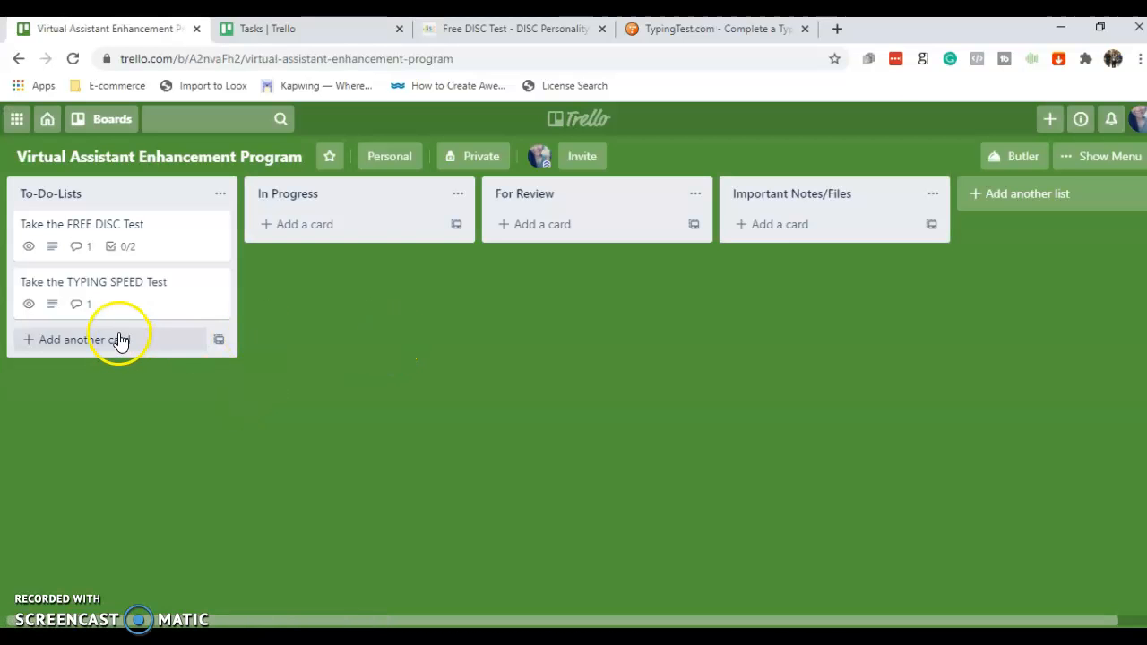
click(122, 284)
scroll(710, 287, down, 1)
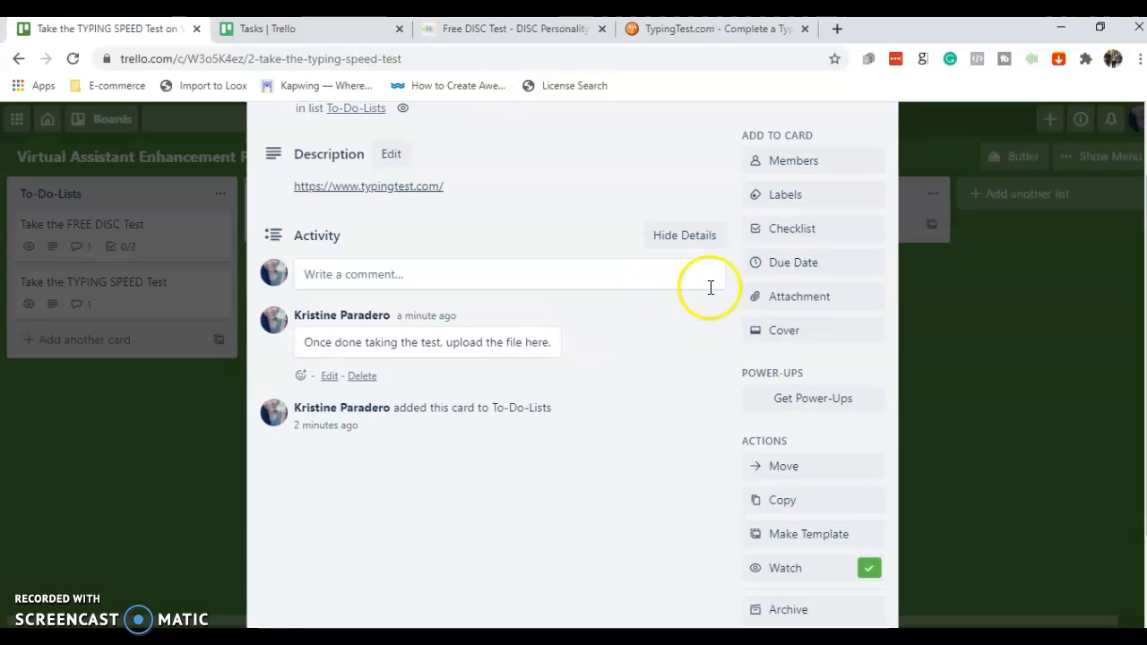
click(788, 231)
text(Names)
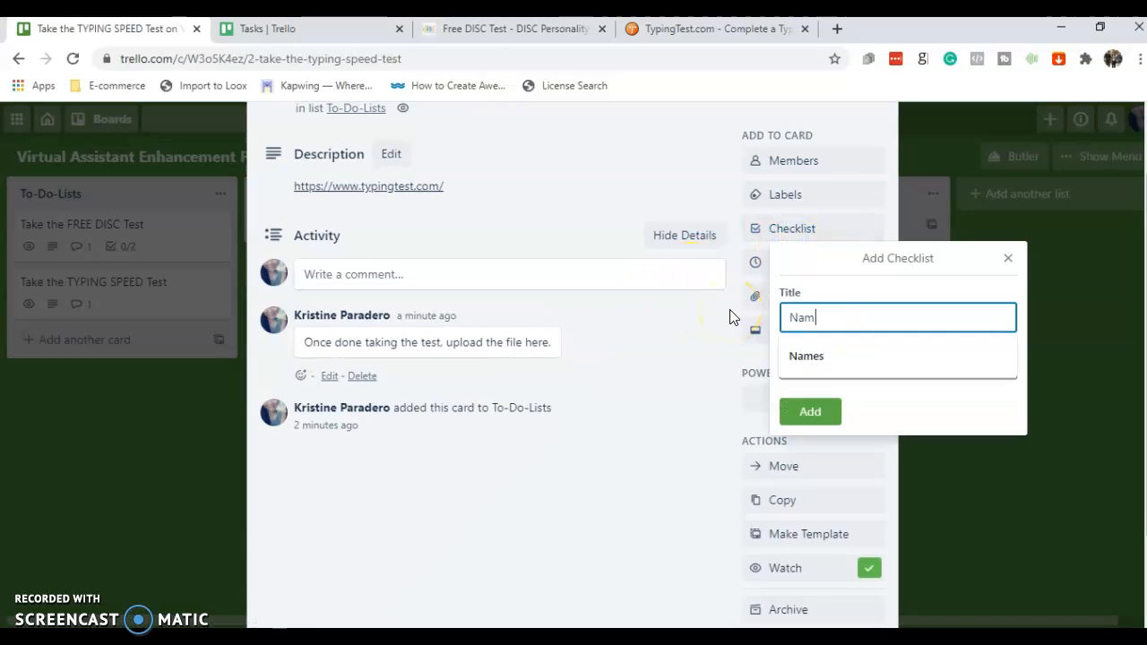
click(819, 410)
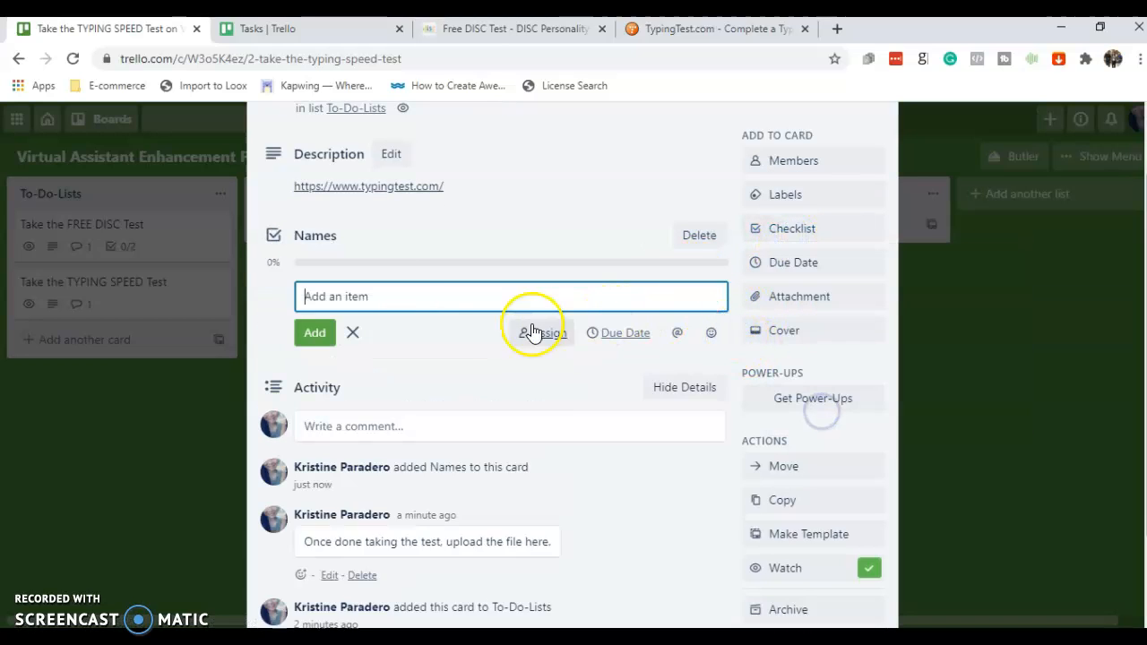
Step: Add the same two participants' first names as items in the typing speed card's Names checklist
text(Emely)
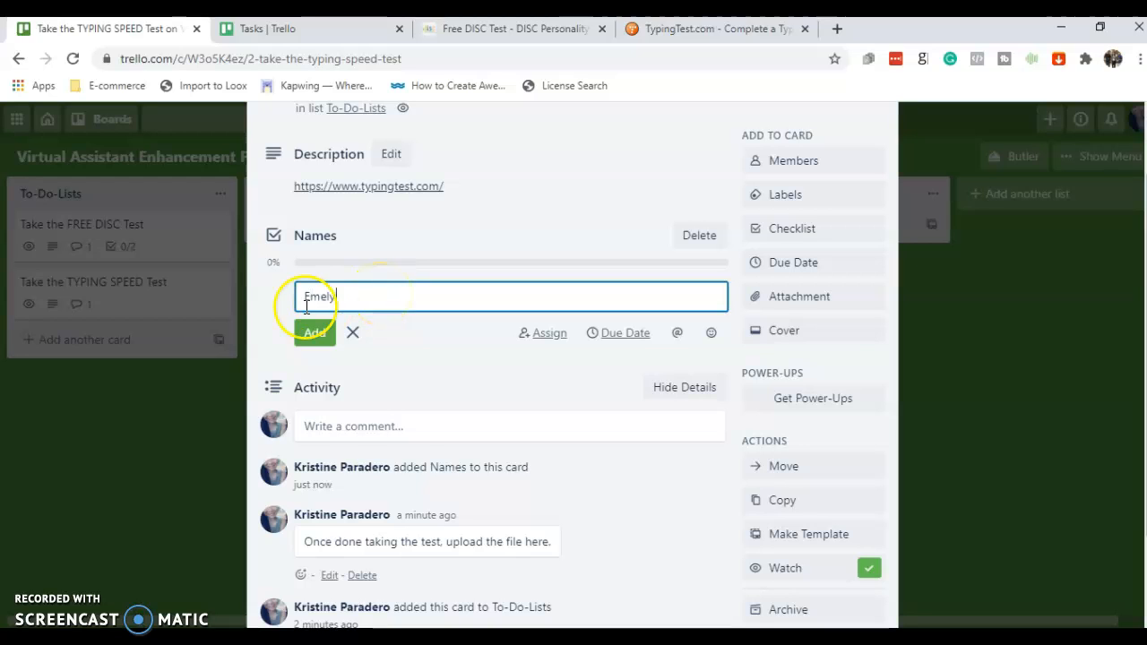
click(307, 345)
text(Li)
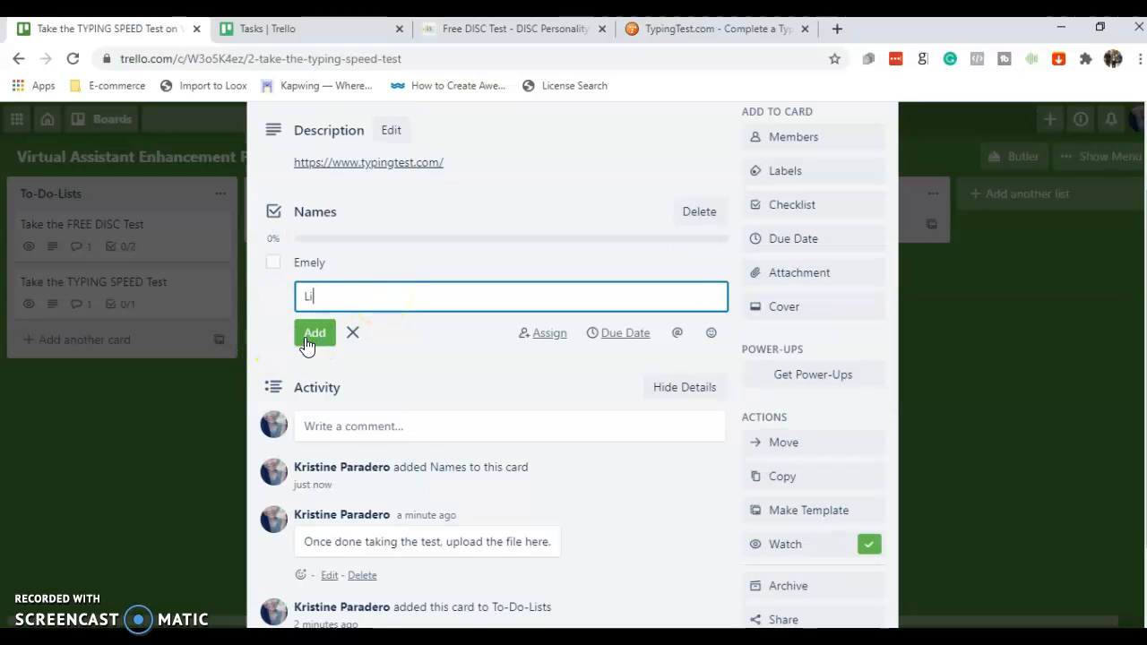
text(berty)
click(307, 344)
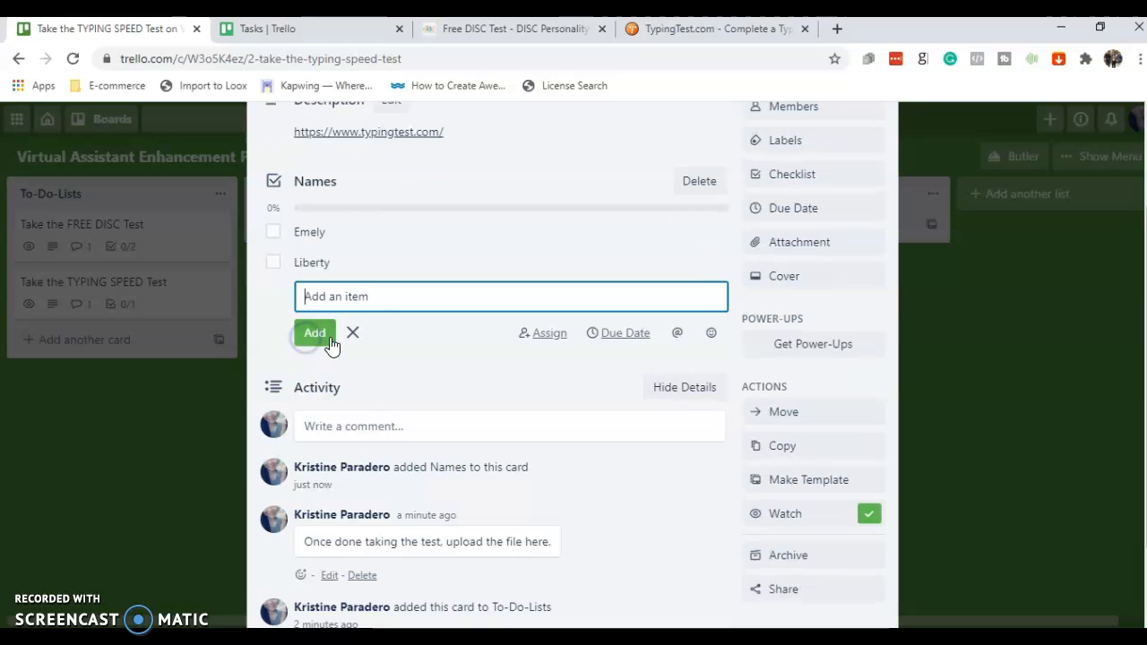
click(356, 334)
scroll(711, 333, up, 2)
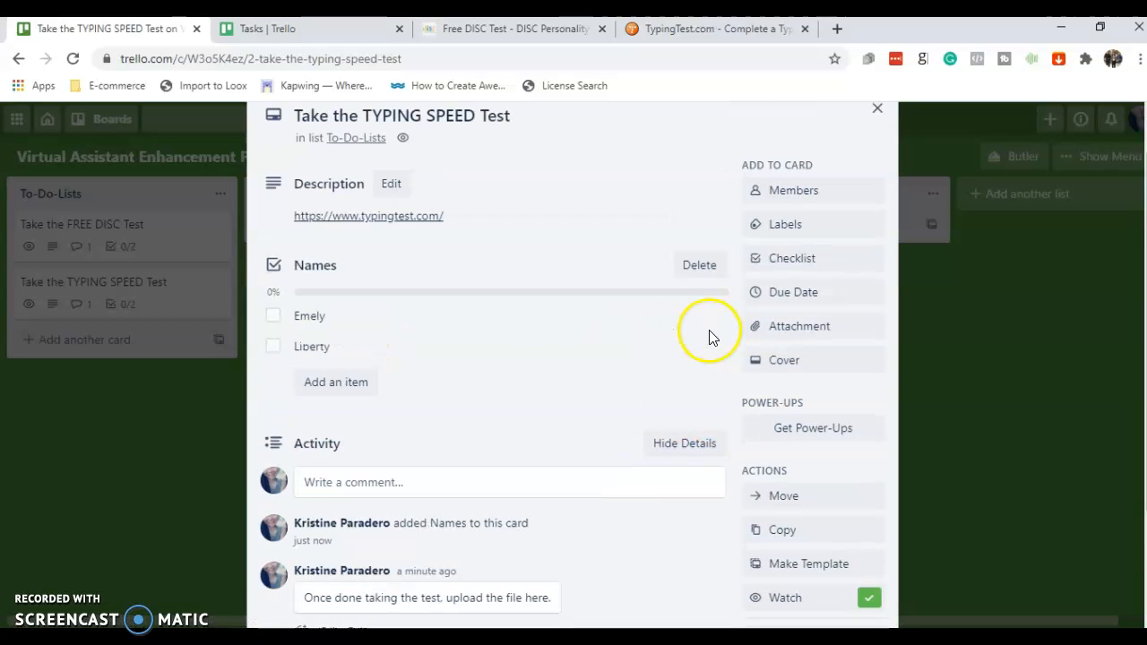
click(802, 231)
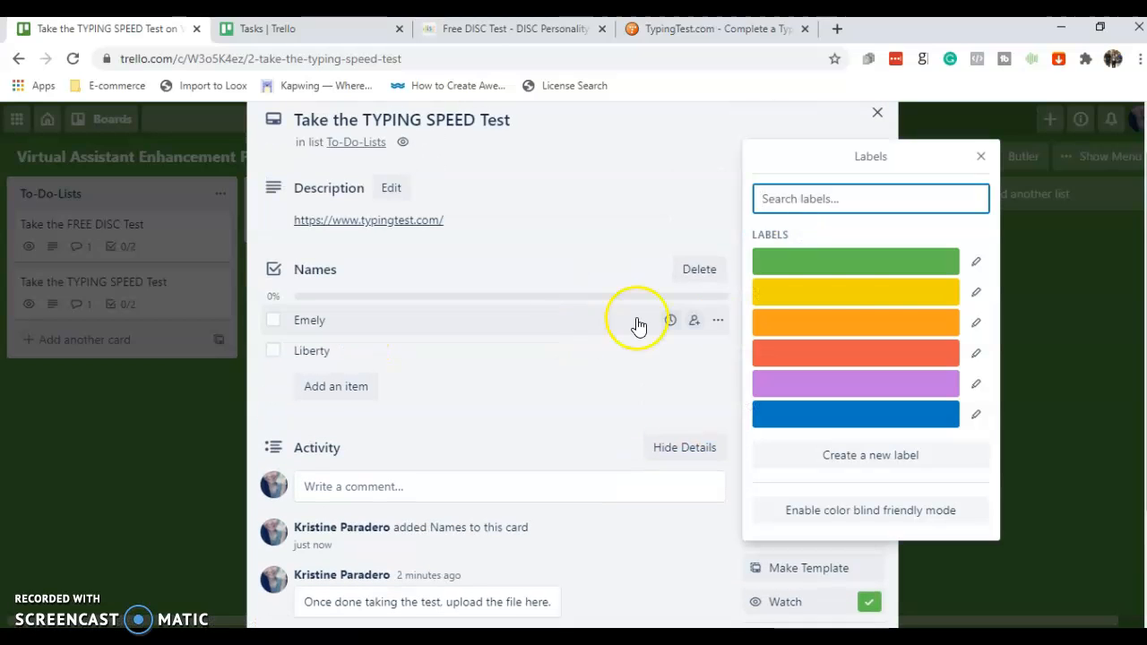
click(697, 190)
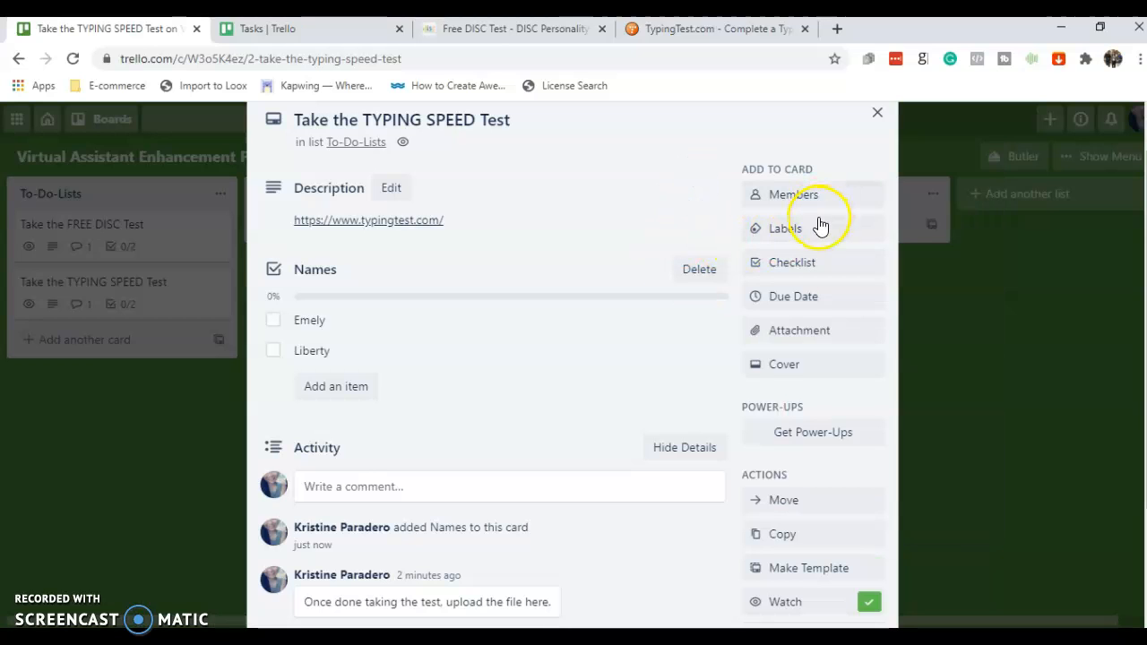
scroll(817, 224, down, 2)
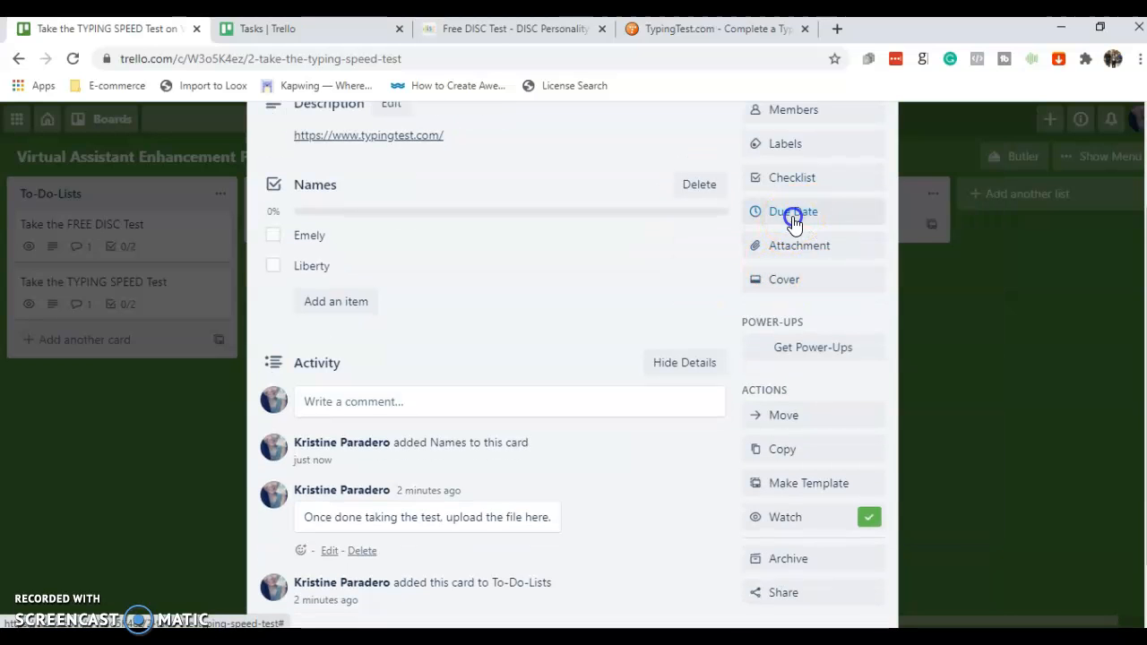
click(794, 215)
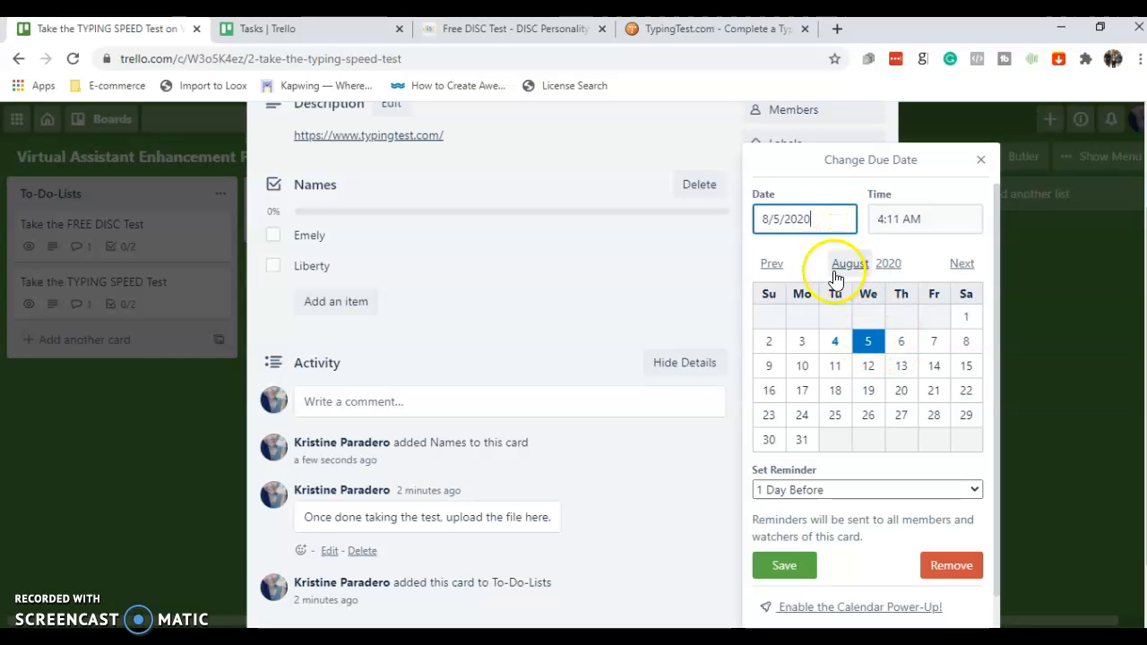
click(167, 384)
Step: Save a due date of 8/5/2020 at 12:00 PM on the "Take the FREE DISC Test" card and return to the board
click(166, 246)
click(169, 252)
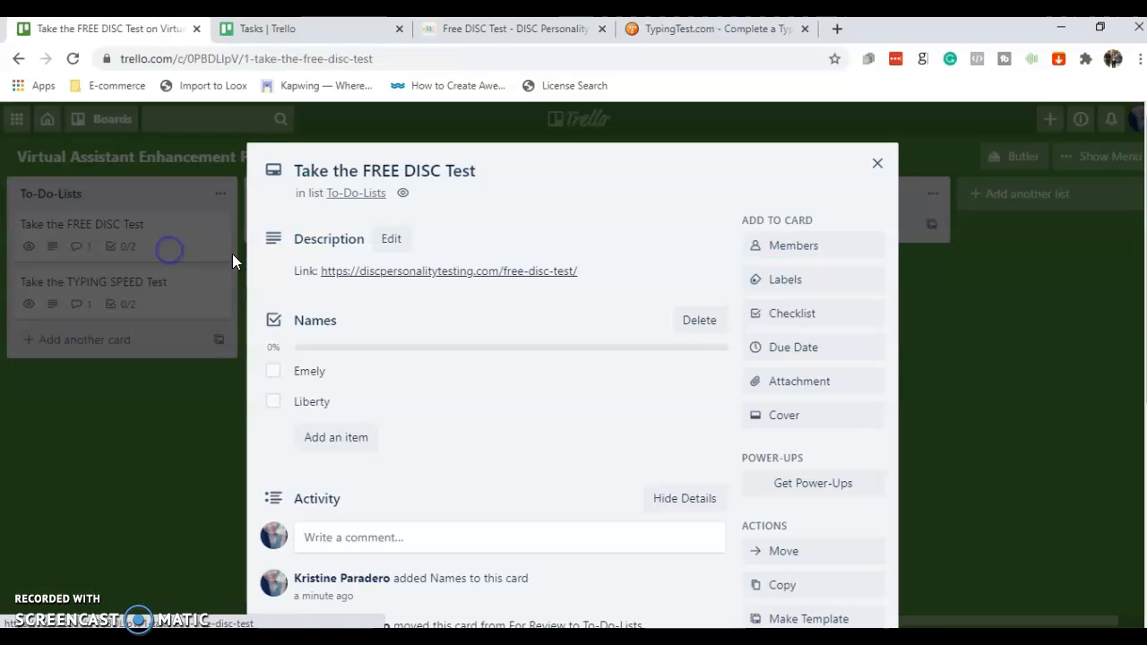
click(777, 346)
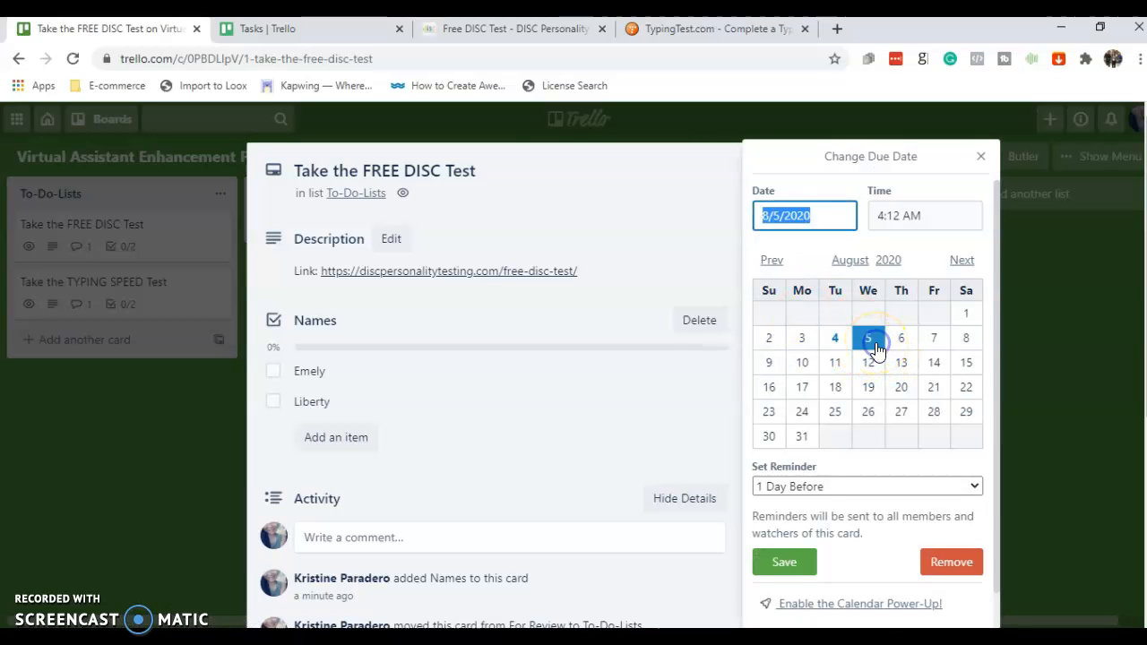
click(882, 211)
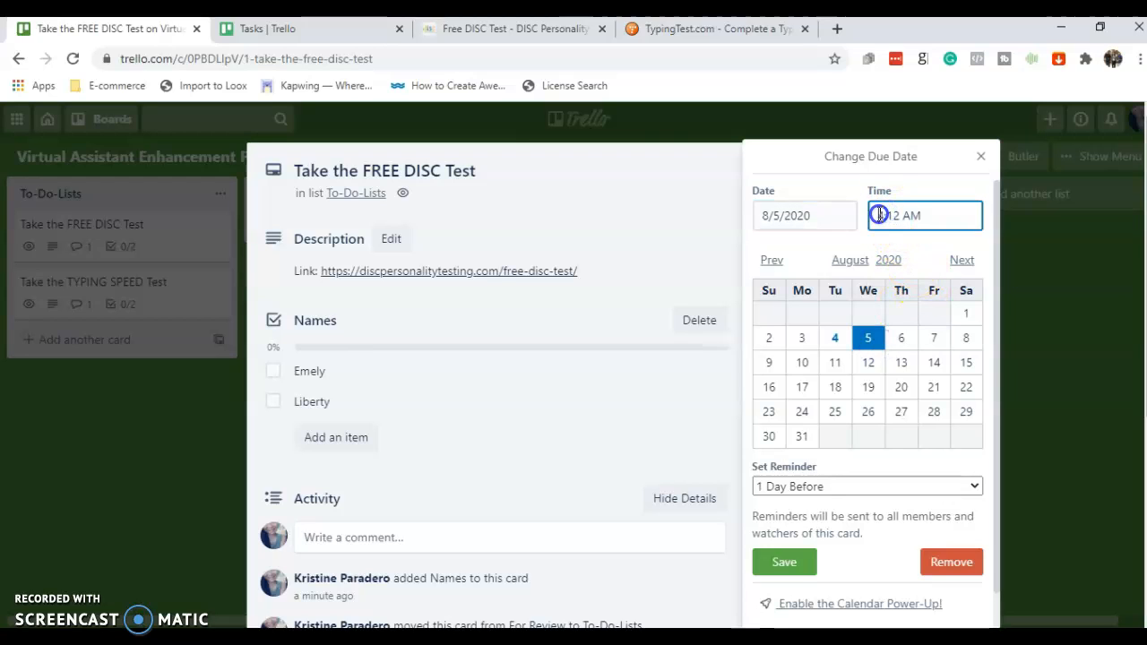
text(12)
double_click(901, 217)
key(BackSpace)
click(774, 561)
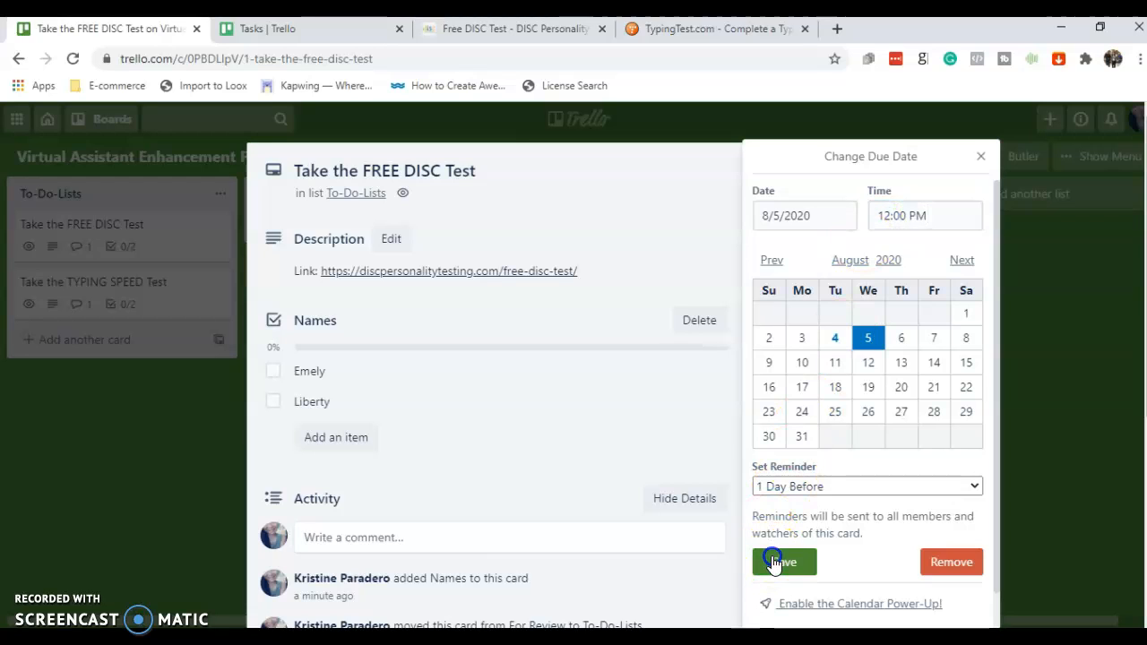
click(187, 423)
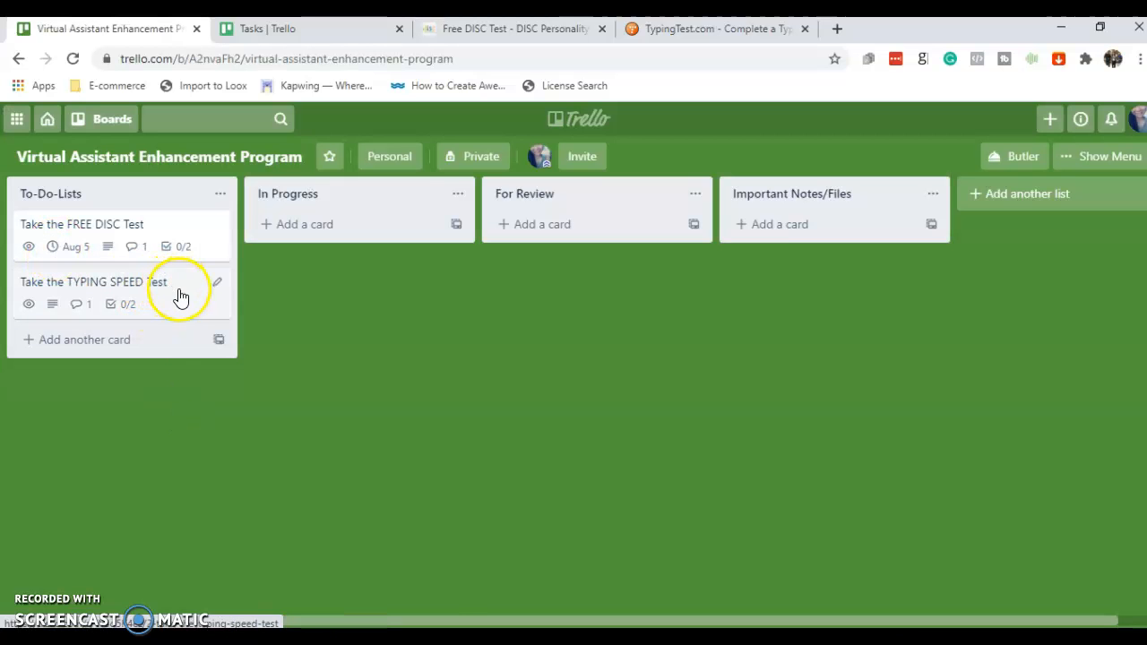
Step: Save the due date 8/5/2020 at 12:00 PM on the "Take the TYPING SPEED Test" card and close it
click(181, 296)
click(773, 345)
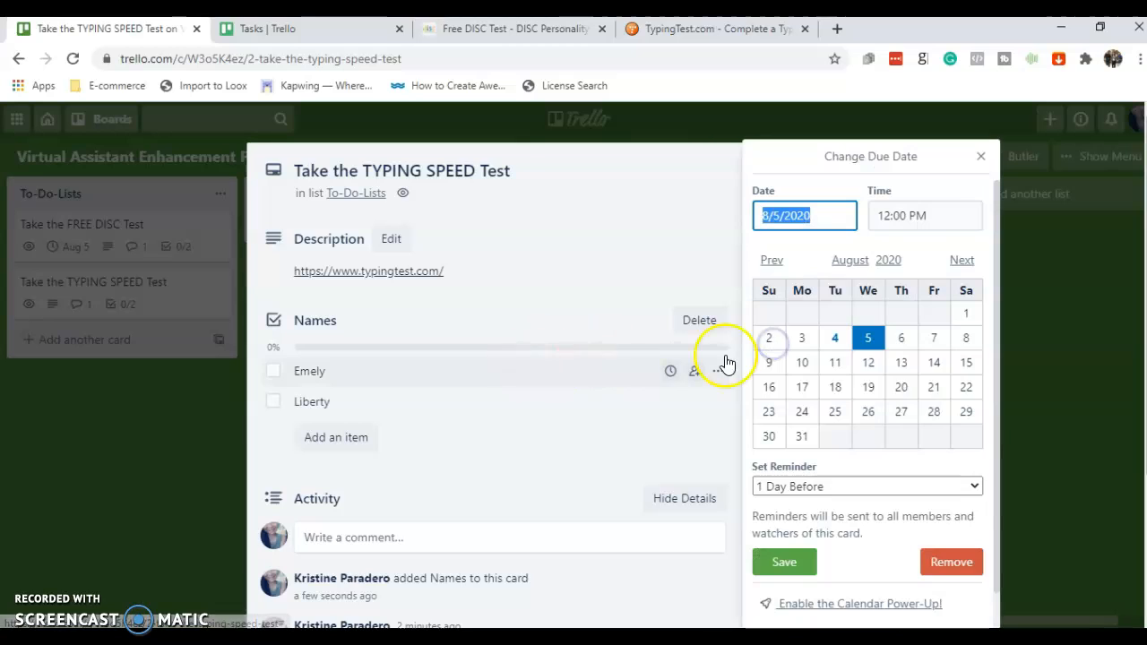
click(788, 564)
click(131, 494)
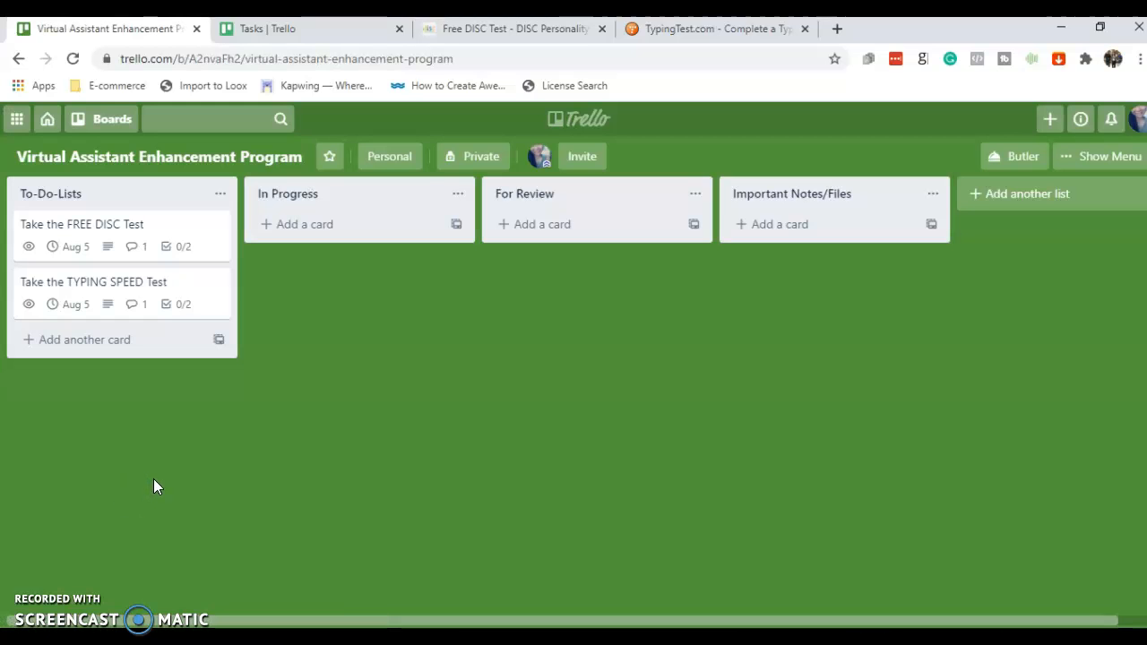